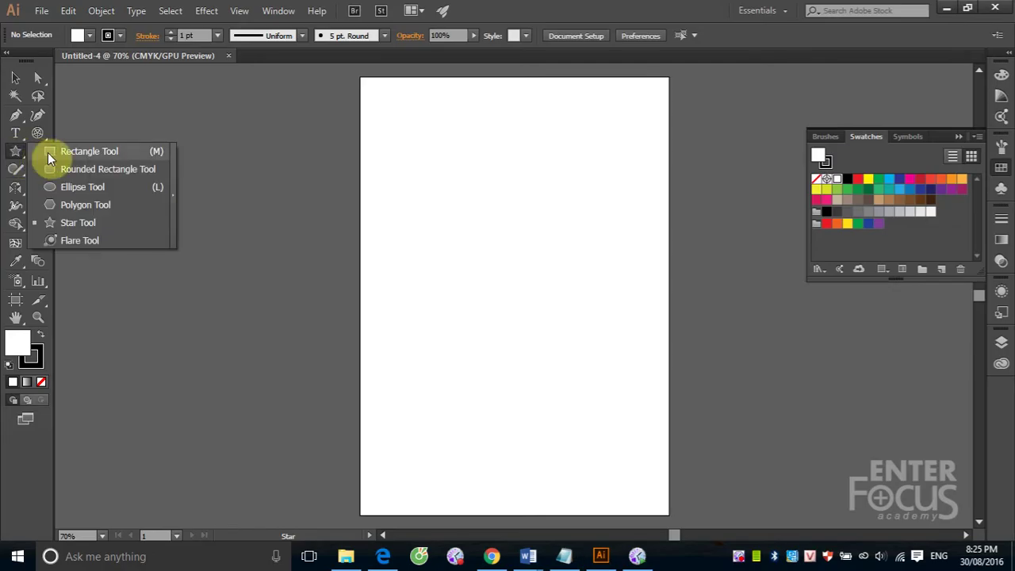
# Step: Draw an upright rectangle about 110 mm tall near the middle of the artboard, with a dark red fill and no stroke
pyautogui.click(50, 153)
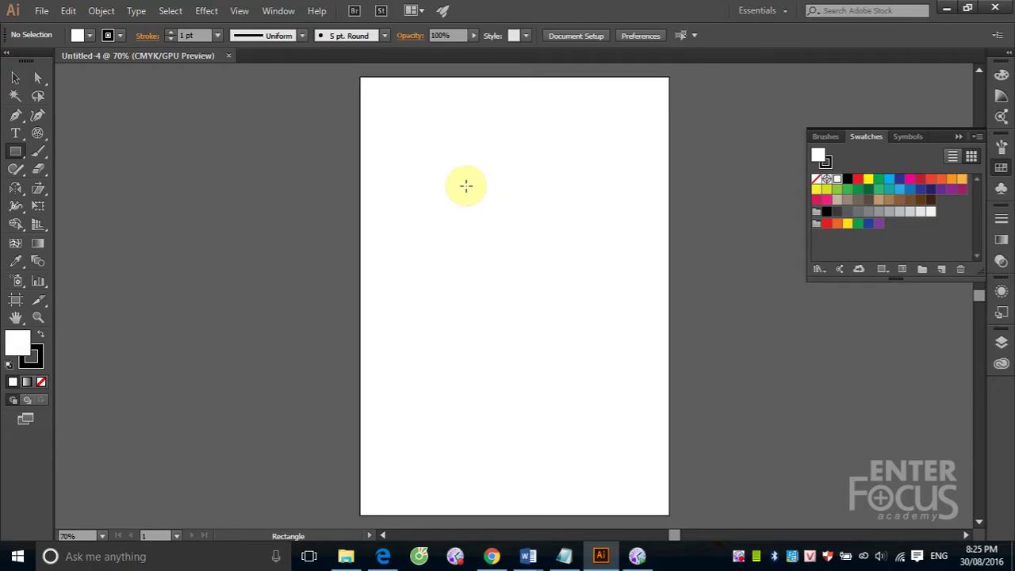
pyautogui.moveTo(466, 186)
pyautogui.mouseDown()
pyautogui.moveTo(520, 252)
pyautogui.moveTo(550, 348)
pyautogui.mouseUp()
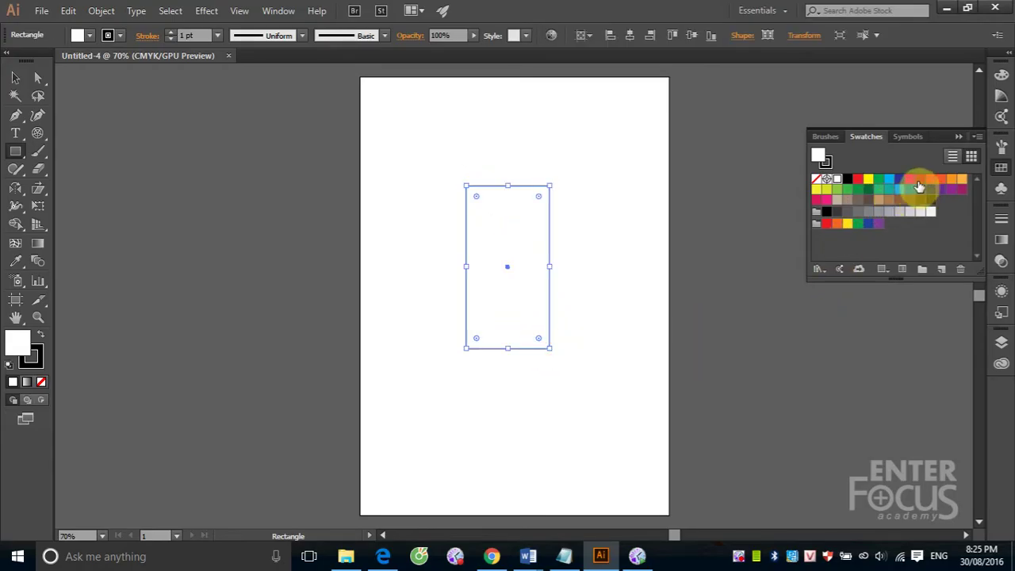
pyautogui.click(919, 184)
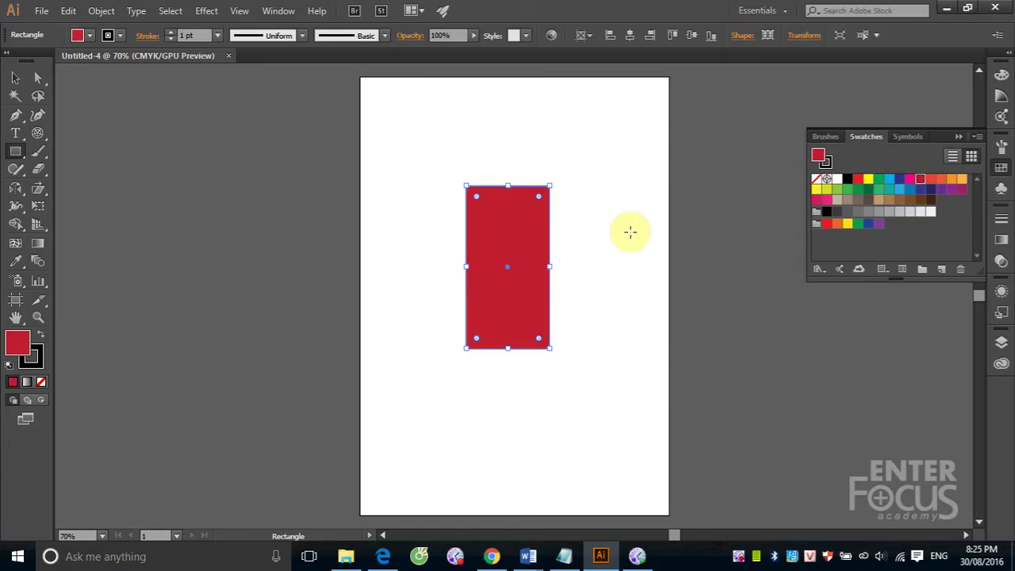
pyautogui.click(15, 78)
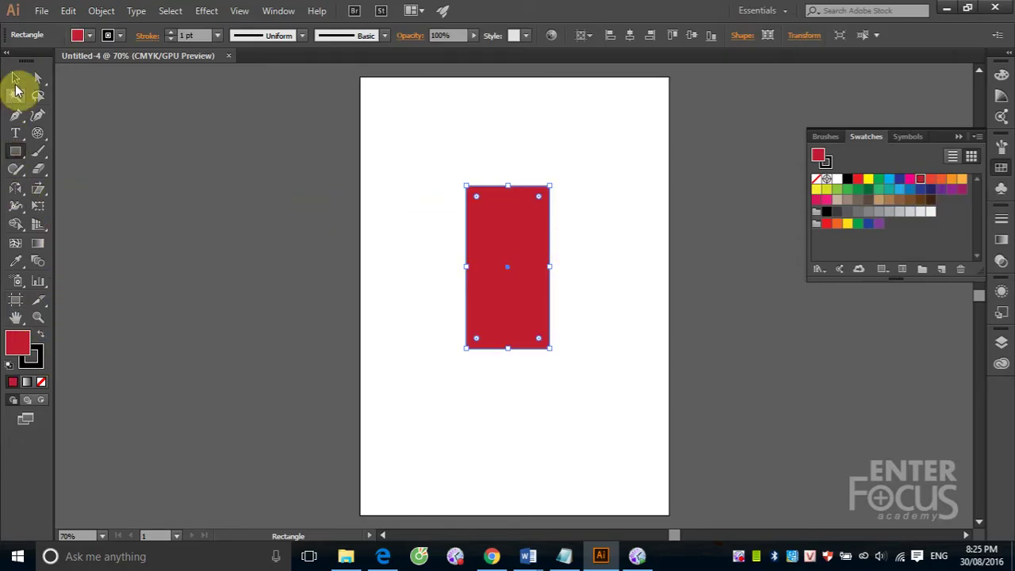
pyautogui.click(41, 383)
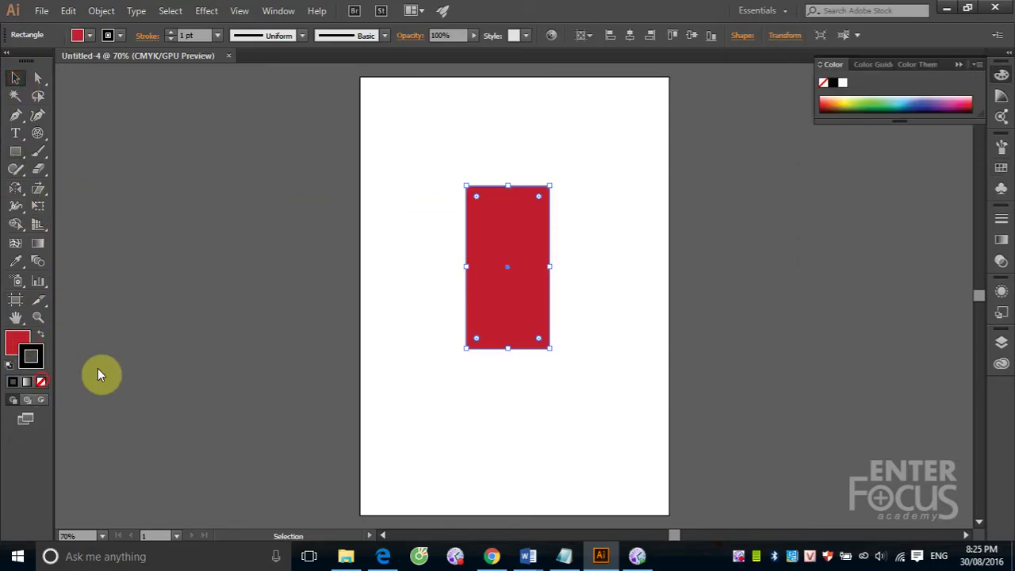
pyautogui.click(591, 222)
pyautogui.click(505, 249)
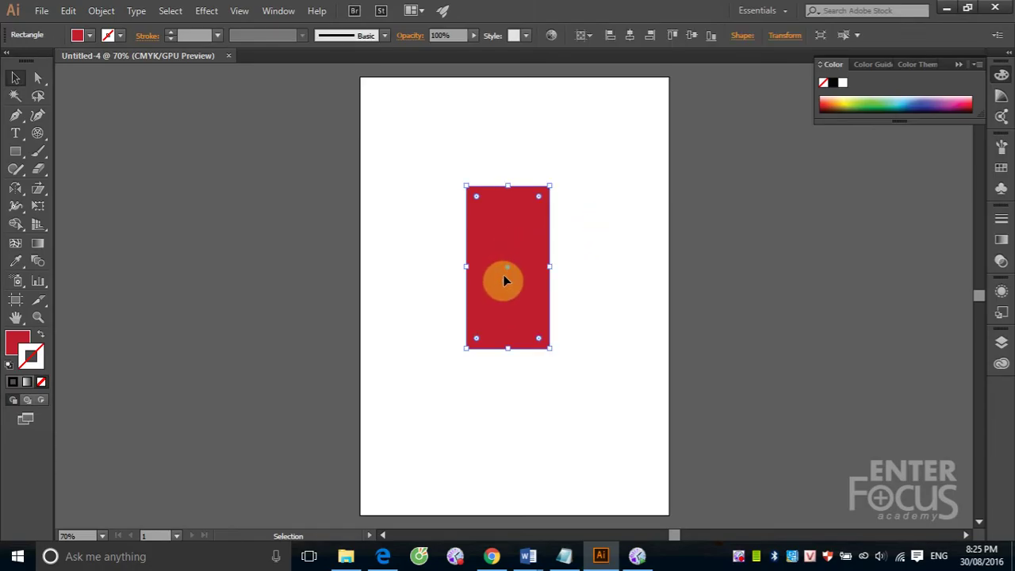
# Step: Duplicate the dark red rectangle in place and narrow the copy symmetrically about its centre, keeping its full height
pyautogui.press('a')
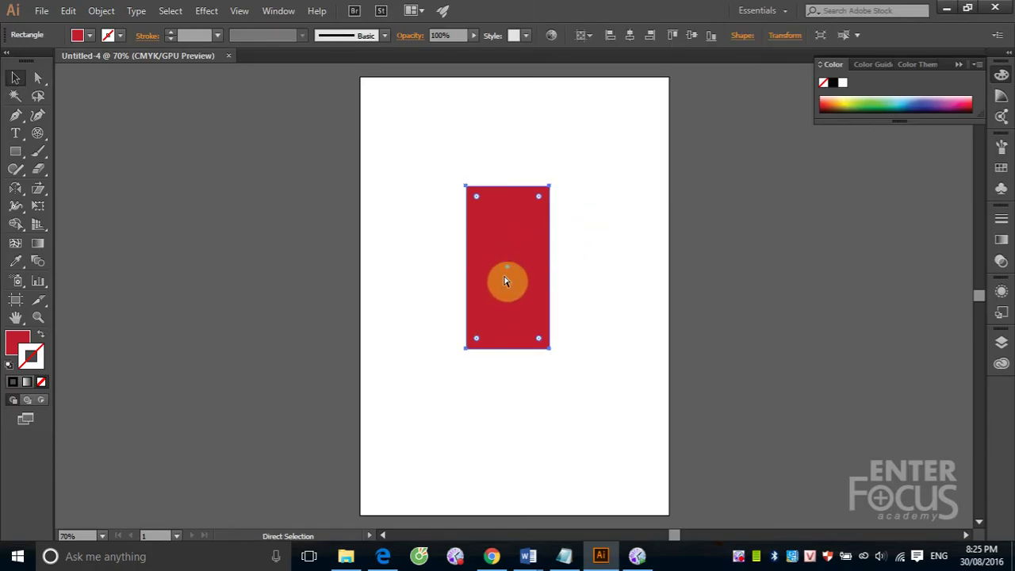
pyautogui.press('v')
pyautogui.press('a')
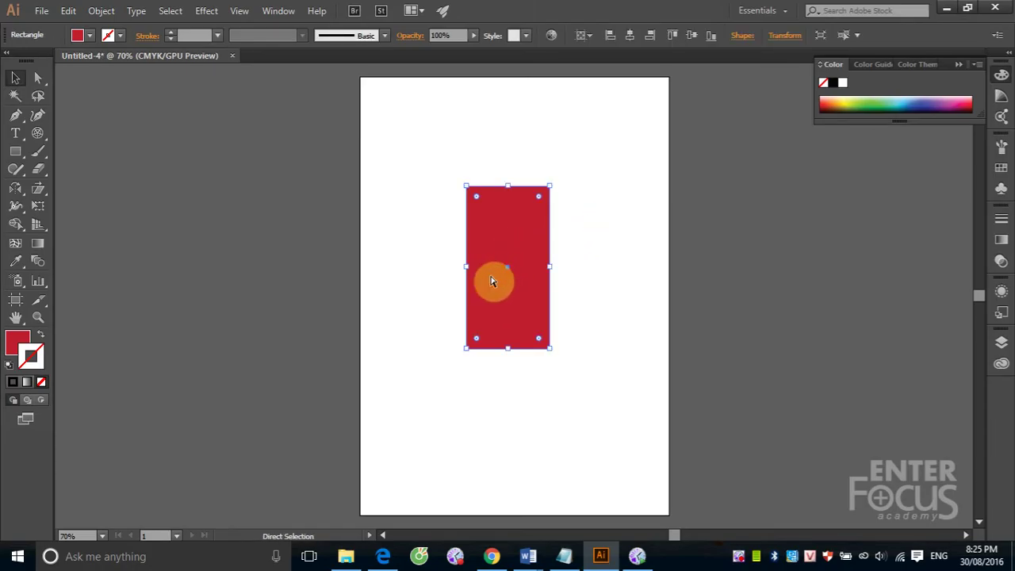
pyautogui.press('v')
pyautogui.click(482, 273)
pyautogui.click(471, 266)
pyautogui.moveTo(468, 267); pyautogui.dragTo(480, 270)
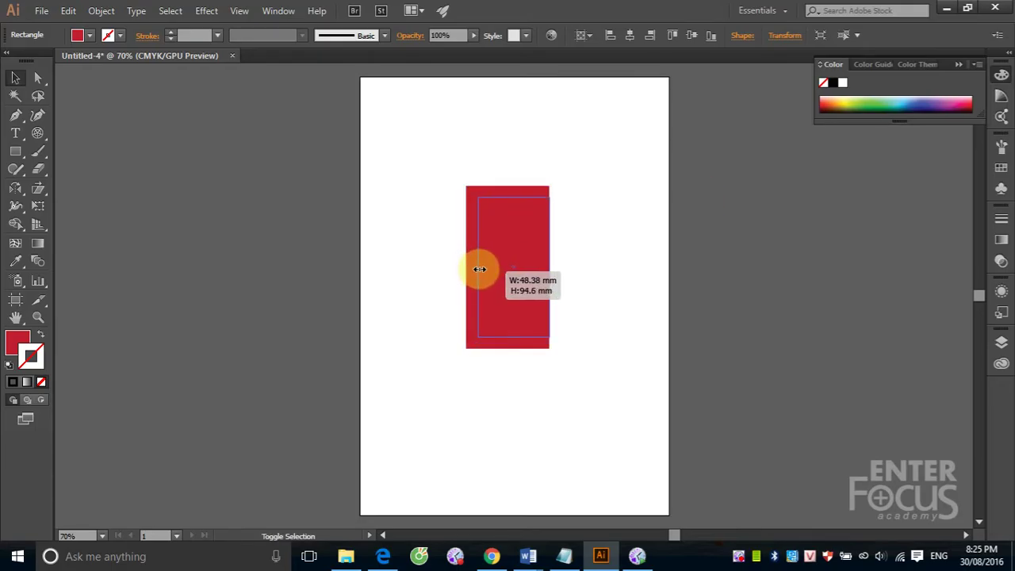
pyautogui.moveTo(480, 269); pyautogui.dragTo(480, 270)
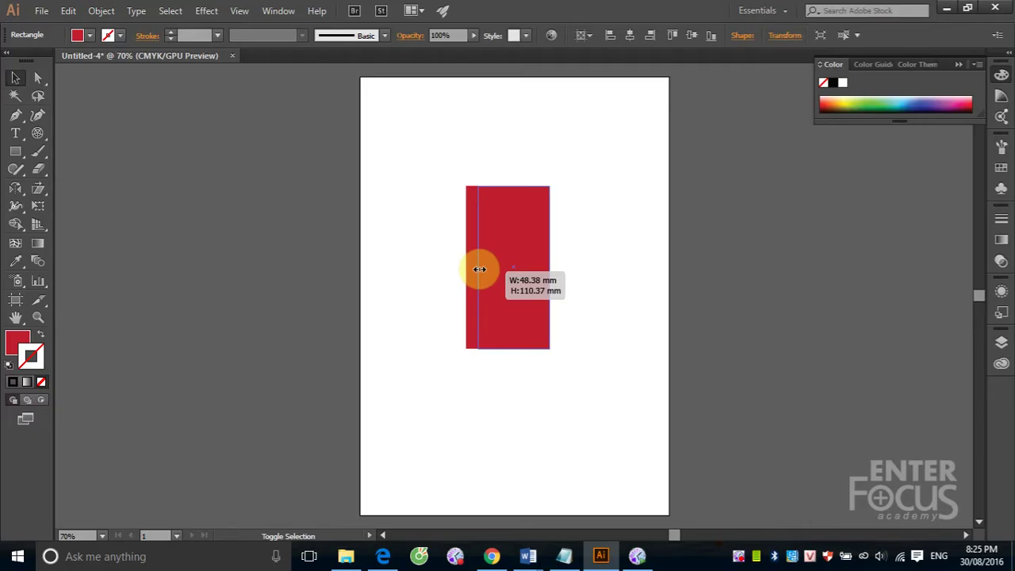
pyautogui.moveTo(480, 270); pyautogui.dragTo(485, 271)
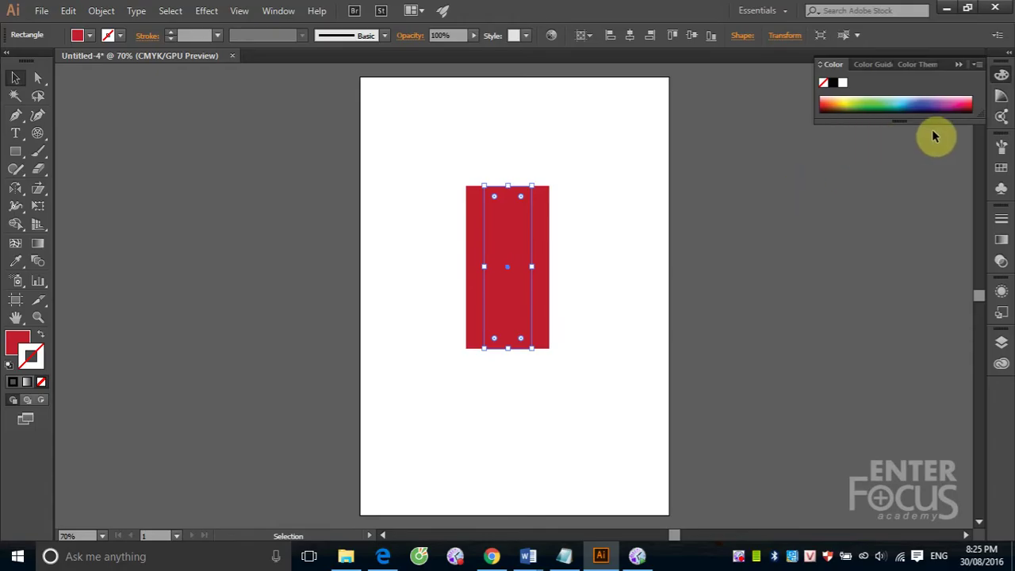
# Step: Give the narrower centre rectangle a bright red fill with no stroke, then deselect it
pyautogui.click(1001, 167)
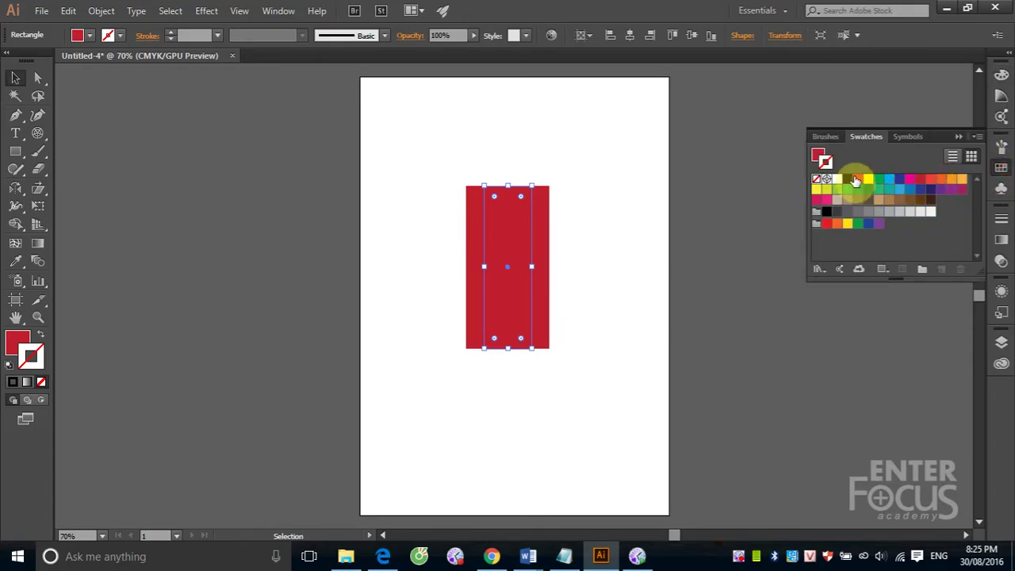
pyautogui.press('x')
pyautogui.click(857, 178)
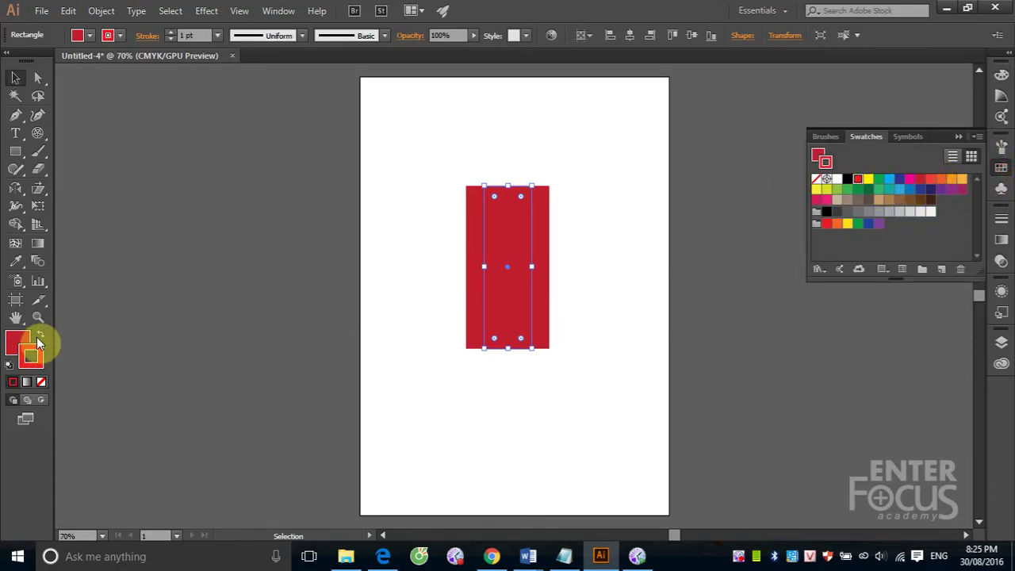
pyautogui.click(38, 337)
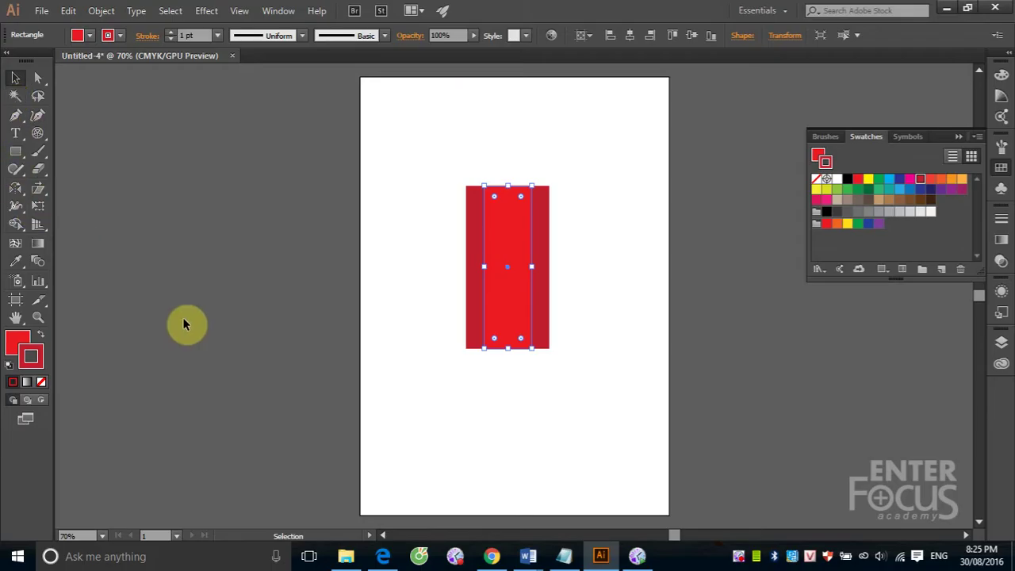
pyautogui.click(41, 381)
pyautogui.click(21, 341)
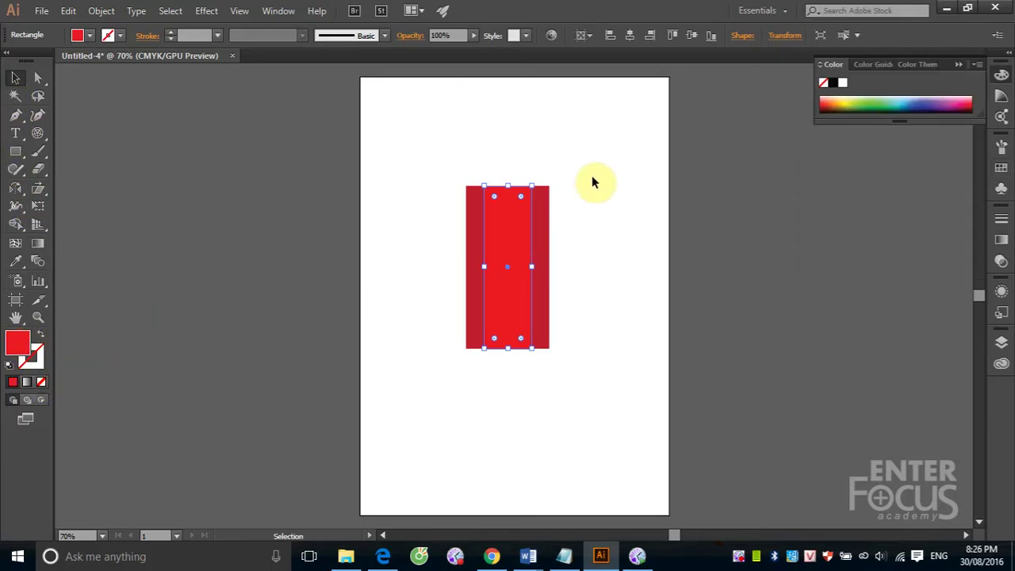
pyautogui.click(590, 166)
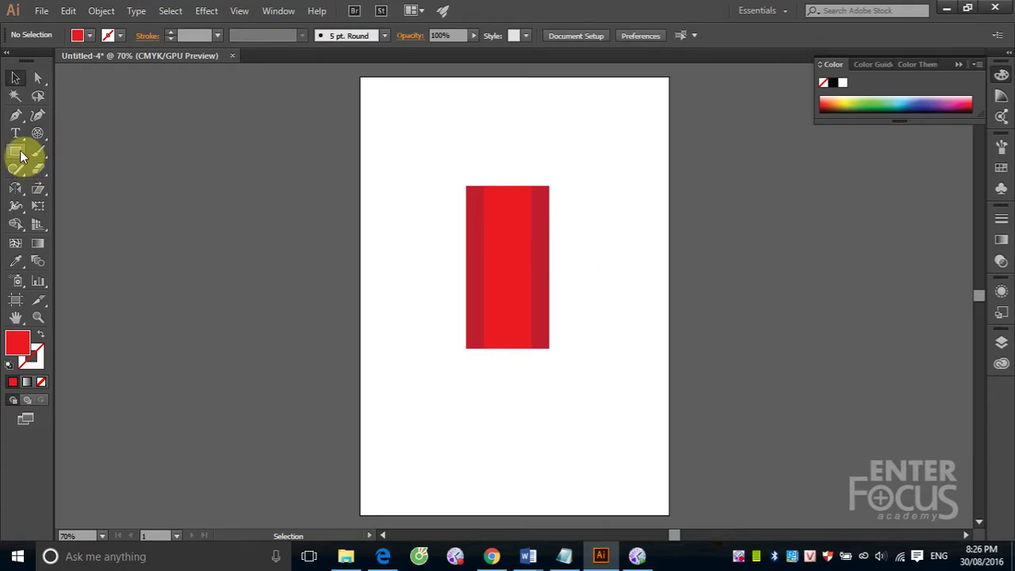
# Step: Draw a bright red triangle with the Polygon tool, its base spanning the top edge of the pencil body
pyautogui.moveTo(16, 150); pyautogui.dragTo(78, 203)
pyautogui.moveTo(479, 381); pyautogui.dragTo(528, 409)
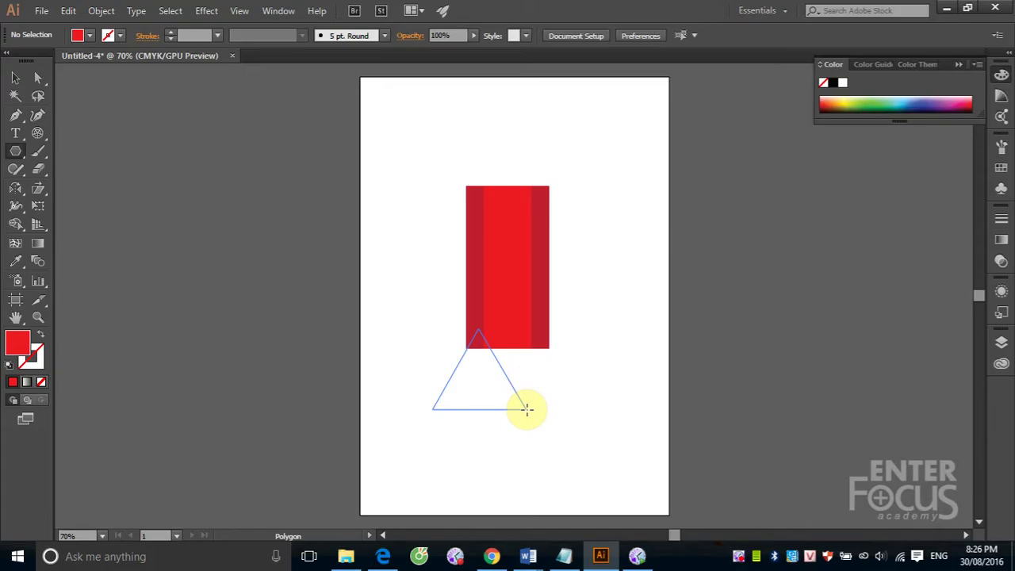
pyautogui.moveTo(527, 409); pyautogui.dragTo(549, 190)
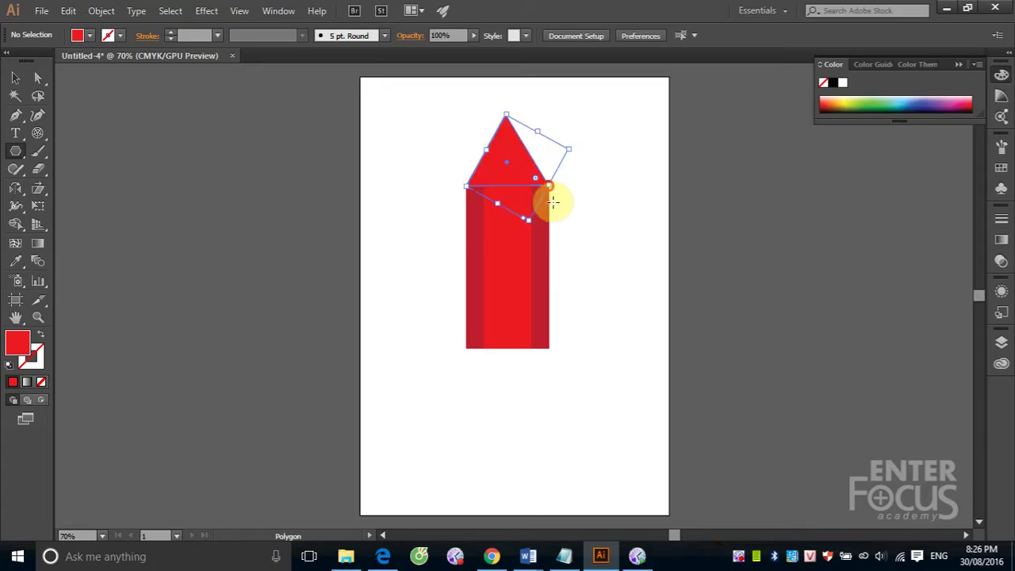
pyautogui.click(18, 79)
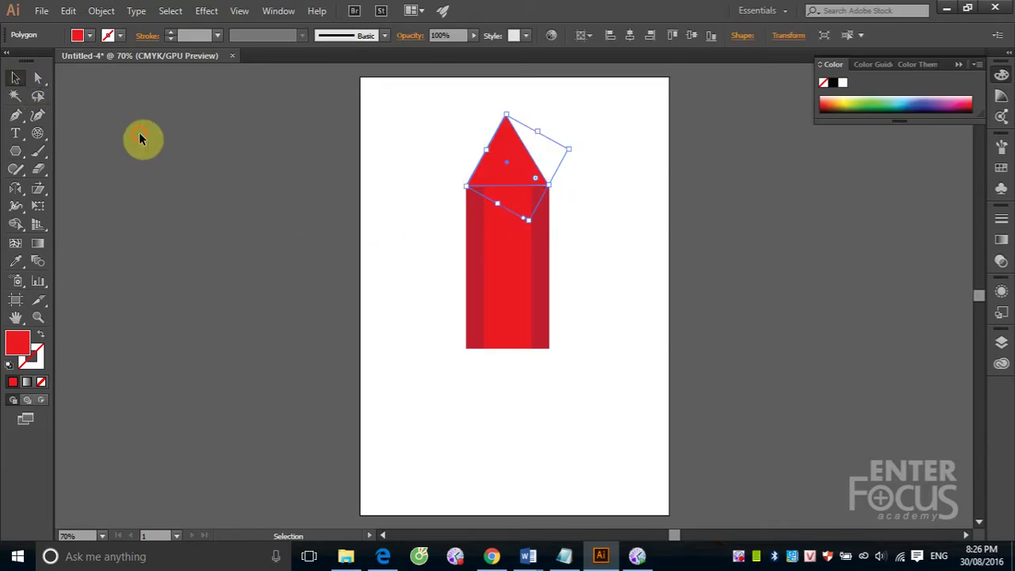
pyautogui.click(317, 151)
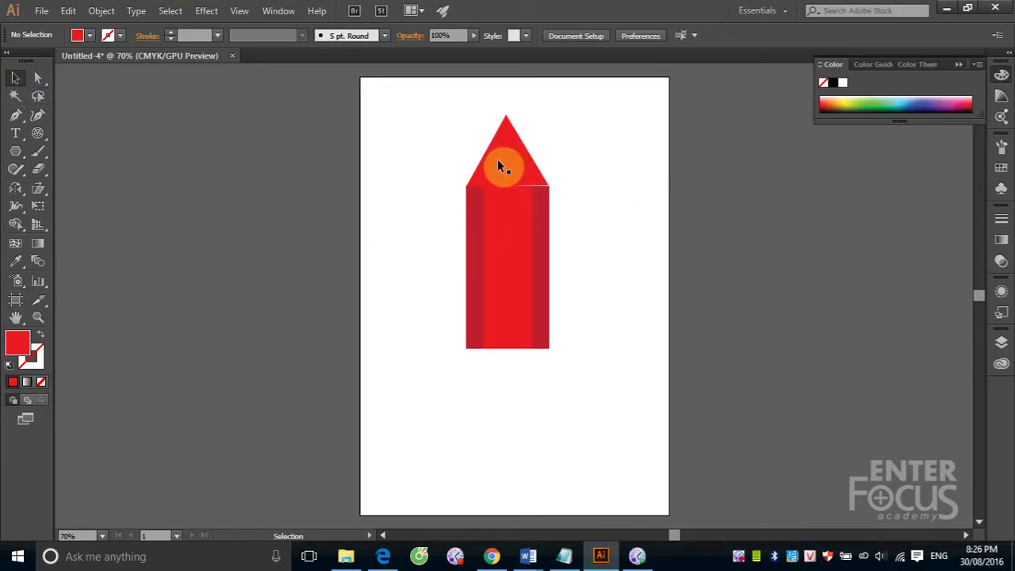
# Step: Open the Rotate options for the triangle, using its lower-left corner as the pivot point
pyautogui.hotkey('ctrl', 'space')
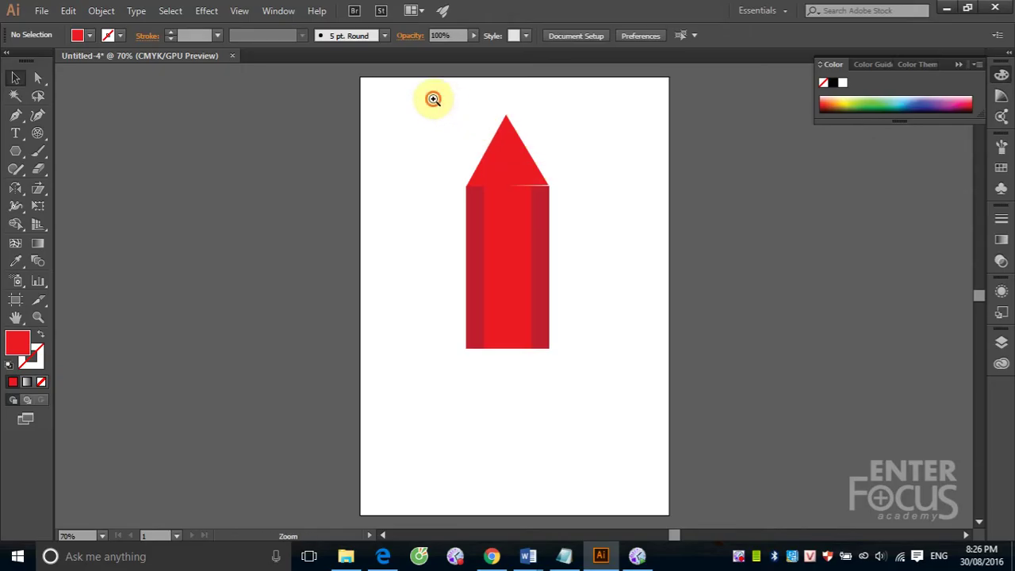
pyautogui.moveTo(432, 99); pyautogui.dragTo(609, 262)
pyautogui.click(477, 251)
pyautogui.moveTo(491, 276)
pyautogui.mouseDown()
pyautogui.moveTo(479, 254)
pyautogui.moveTo(479, 271)
pyautogui.mouseUp()
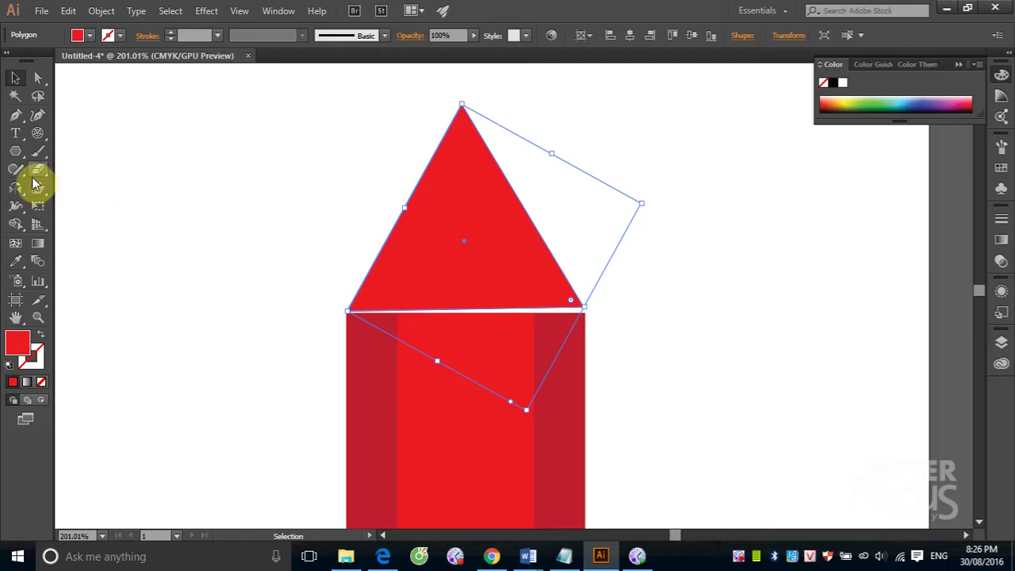
pyautogui.click(410, 285)
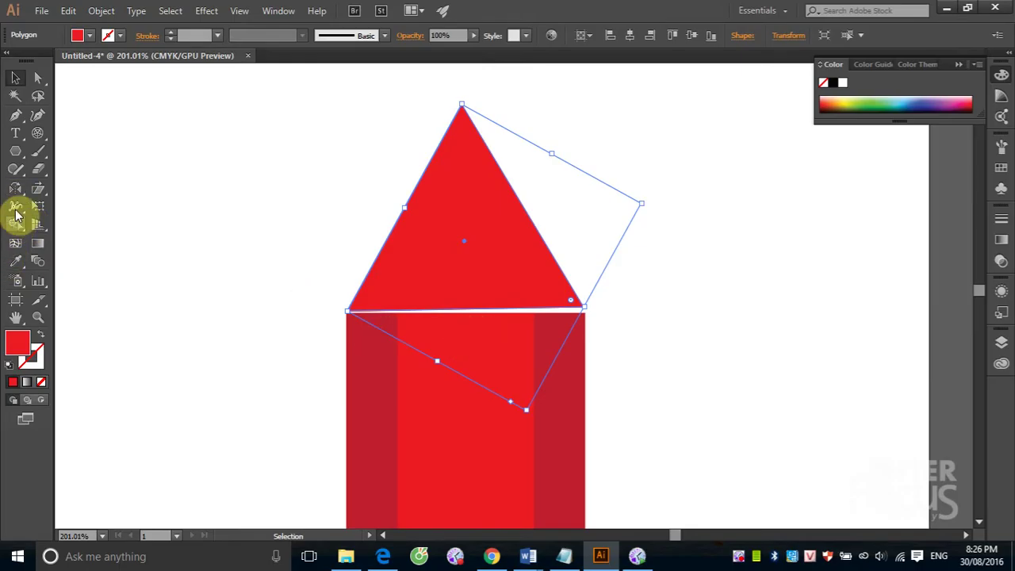
pyautogui.moveTo(15, 190); pyautogui.dragTo(65, 195)
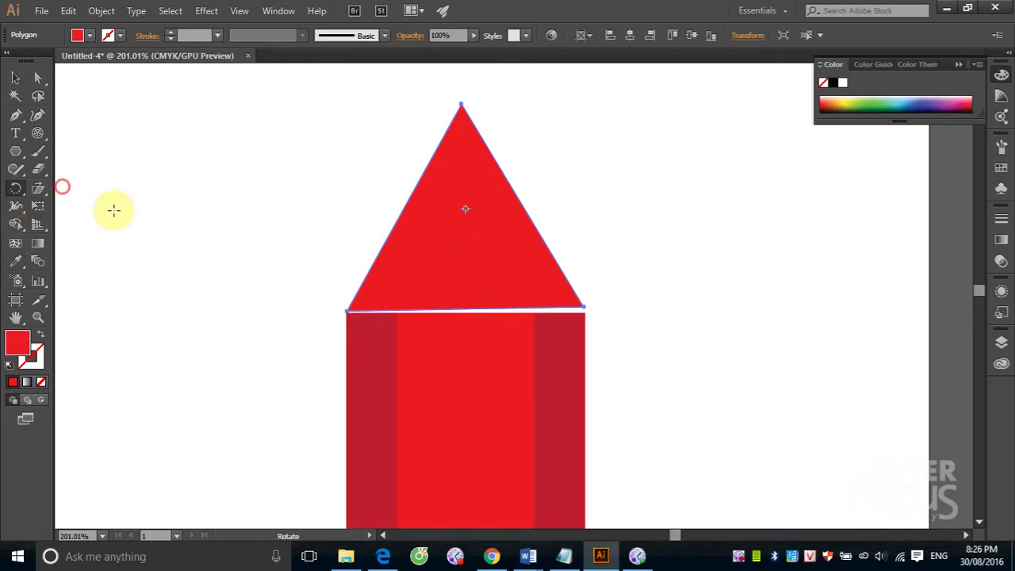
pyautogui.click(362, 323)
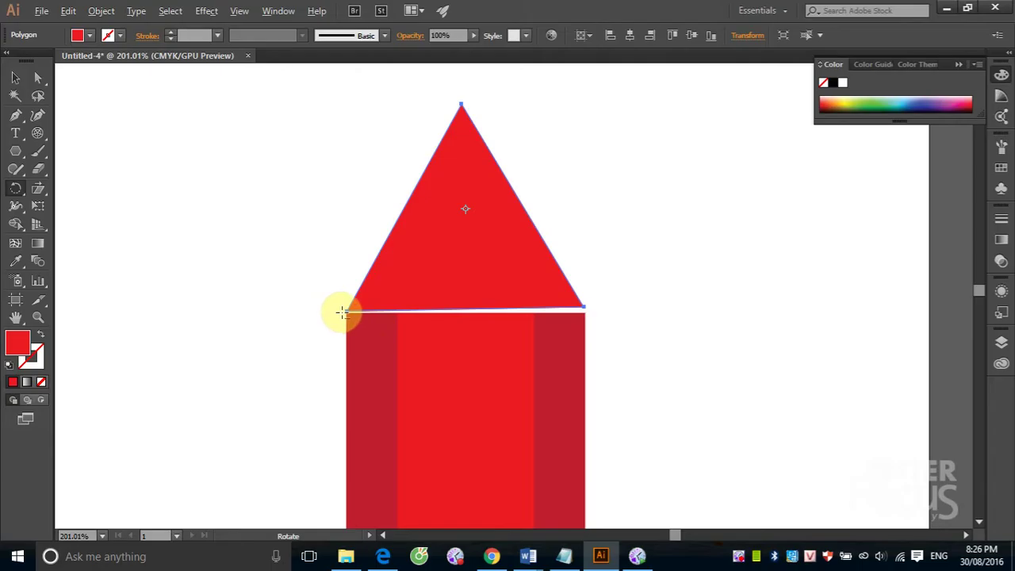
pyautogui.click(346, 310)
pyautogui.keyDown('alt'); pyautogui.click(346, 310); pyautogui.keyUp('alt')
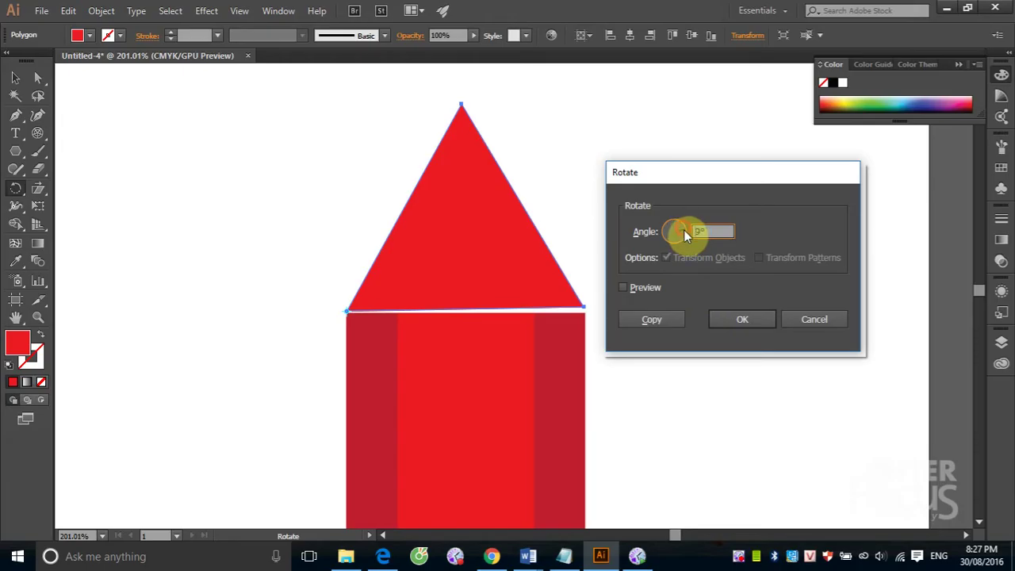
# Step: Rotate the triangle by -1° with the preview enabled, so its base is level with the pencil body
pyautogui.click(622, 287)
pyautogui.moveTo(680, 234); pyautogui.dragTo(685, 232)
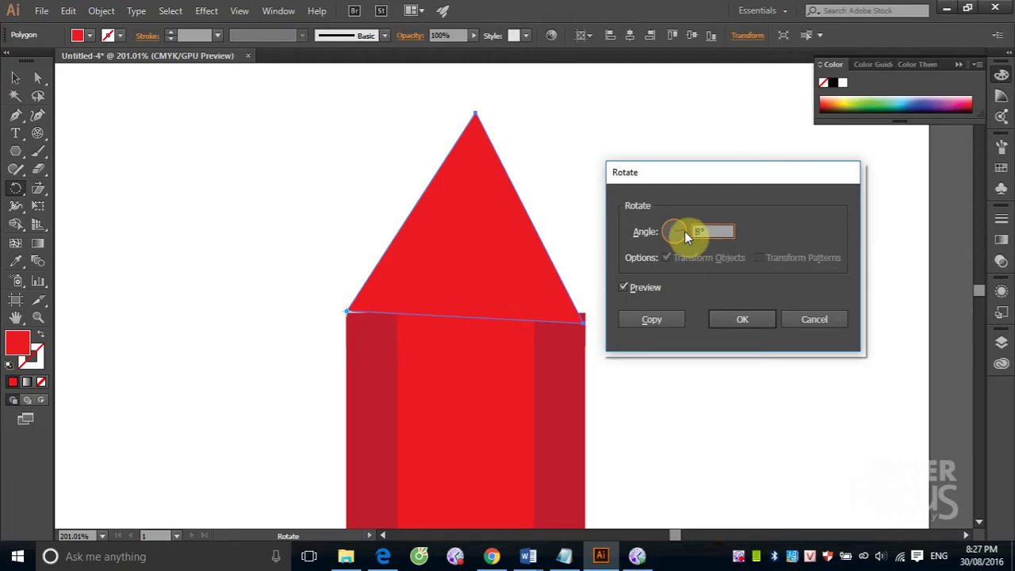
pyautogui.click(684, 231)
pyautogui.moveTo(704, 232); pyautogui.dragTo(674, 231)
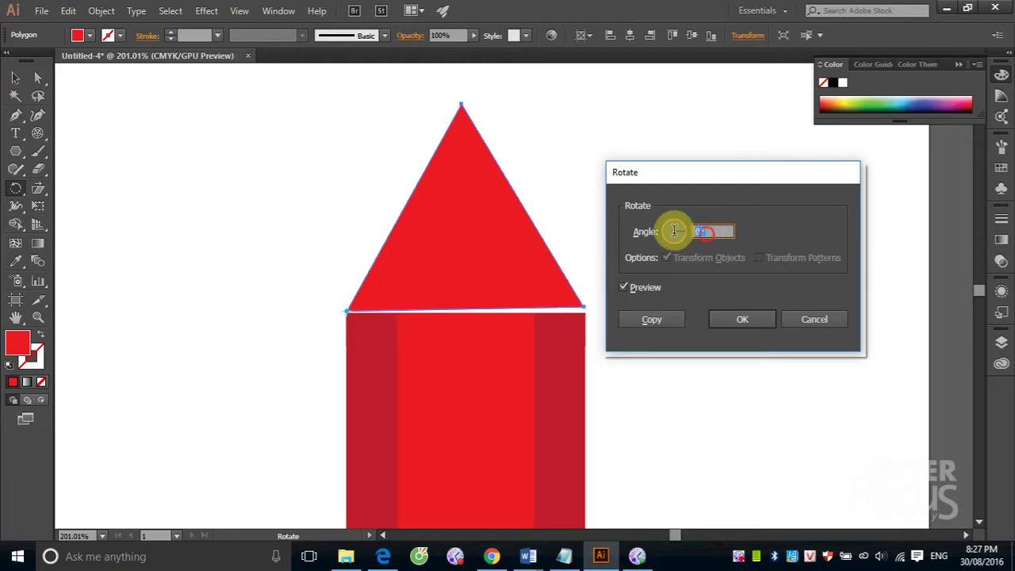
pyautogui.write('-1')
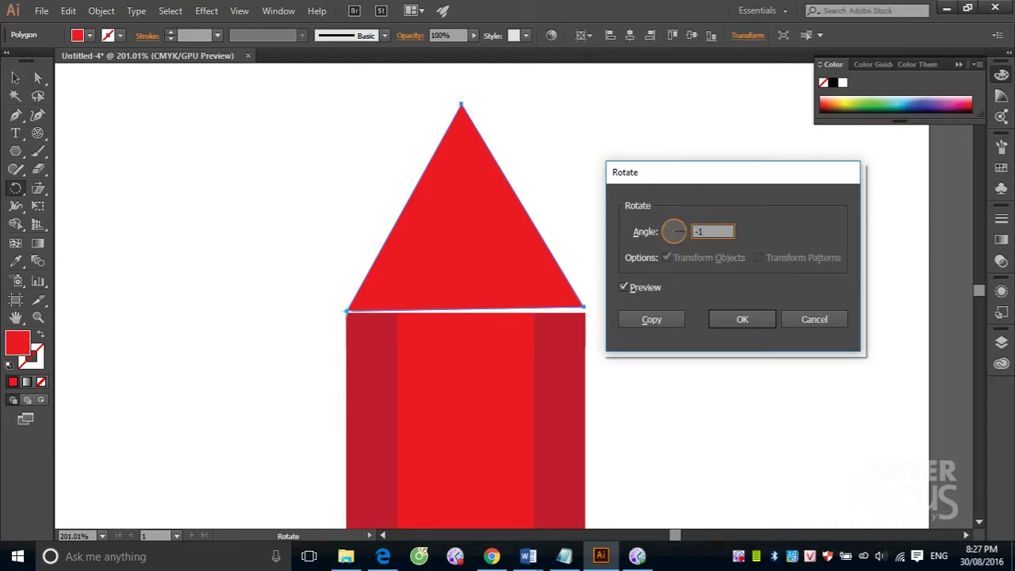
pyautogui.click(625, 288)
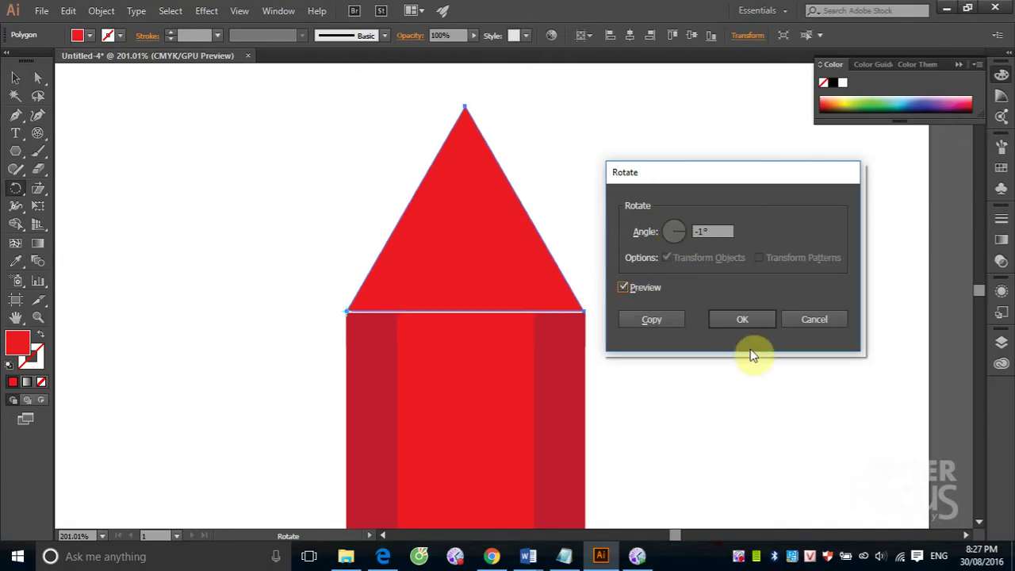
pyautogui.click(744, 319)
# Step: Nudge the triangle down to close the gap between its base and the top of the pencil body
pyautogui.click(17, 81)
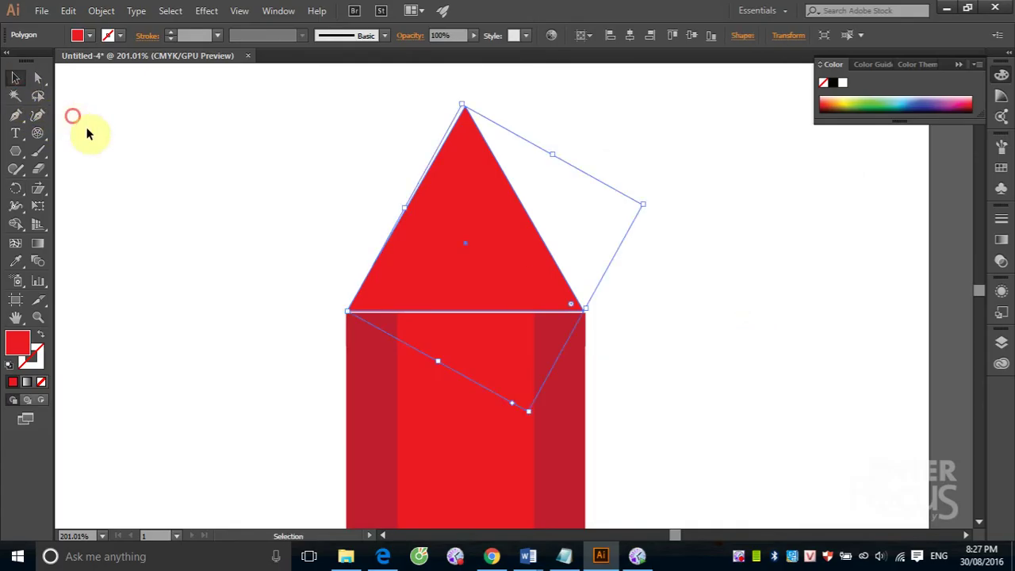
pyautogui.click(75, 117)
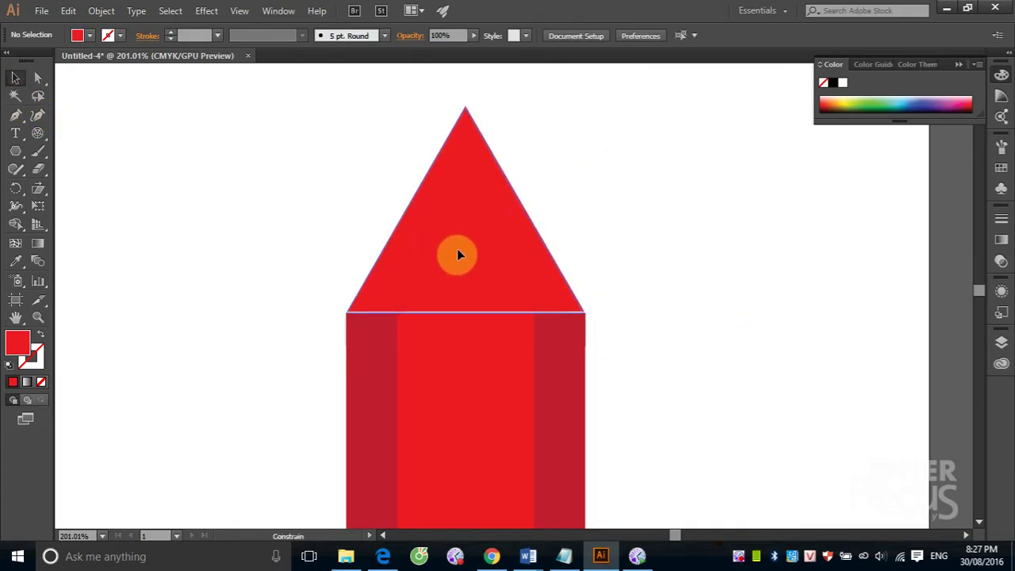
pyautogui.click(457, 253)
pyautogui.click(690, 283)
# Step: Fill the triangle at the pencil's tip with a light brown wood colour swatch
pyautogui.click(489, 263)
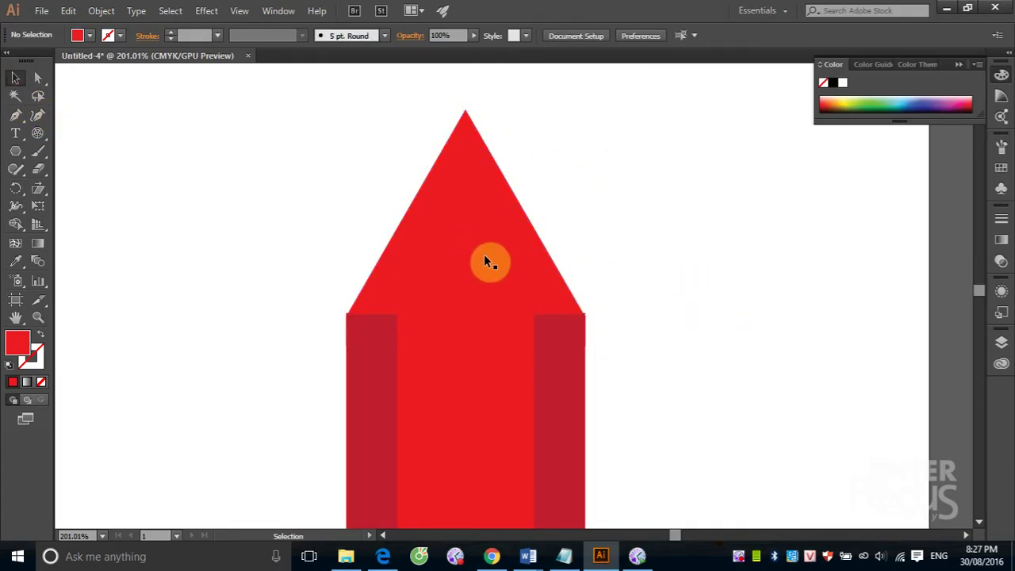
pyautogui.click(1001, 167)
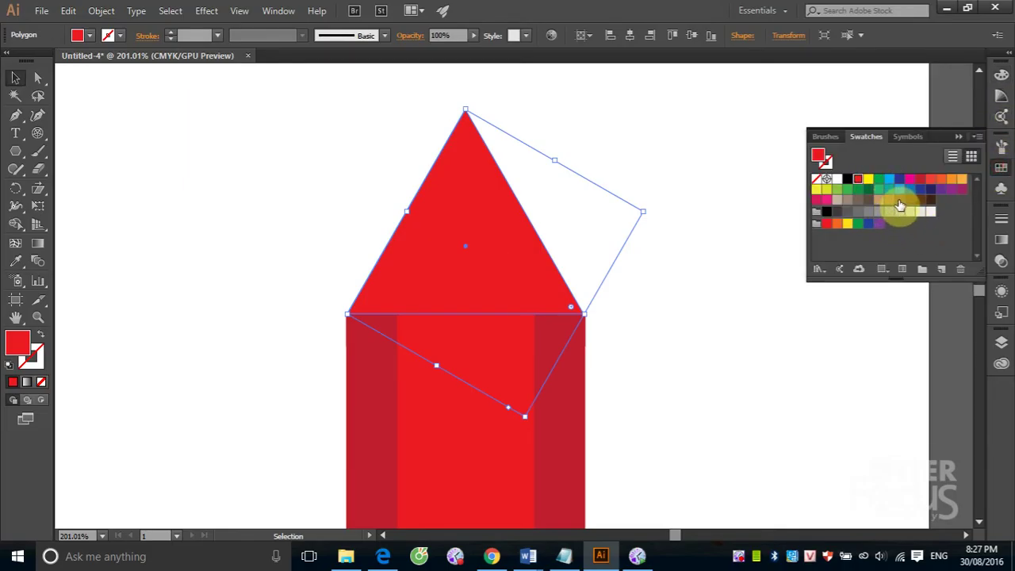
pyautogui.click(889, 199)
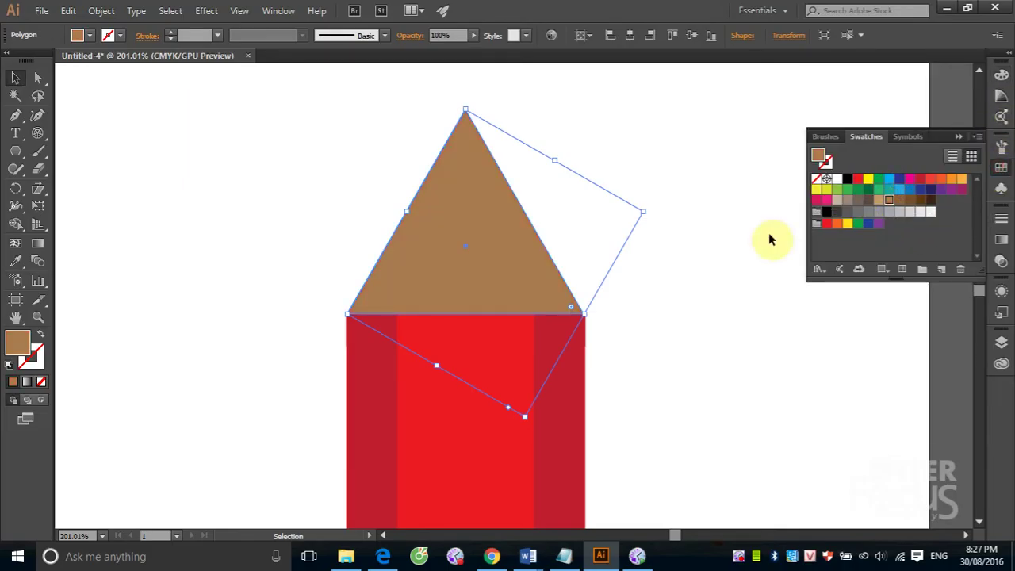
# Step: Create a copy of the brown tip triangle scaled uniformly to 30%, keeping the original triangle in place
pyautogui.click(701, 294)
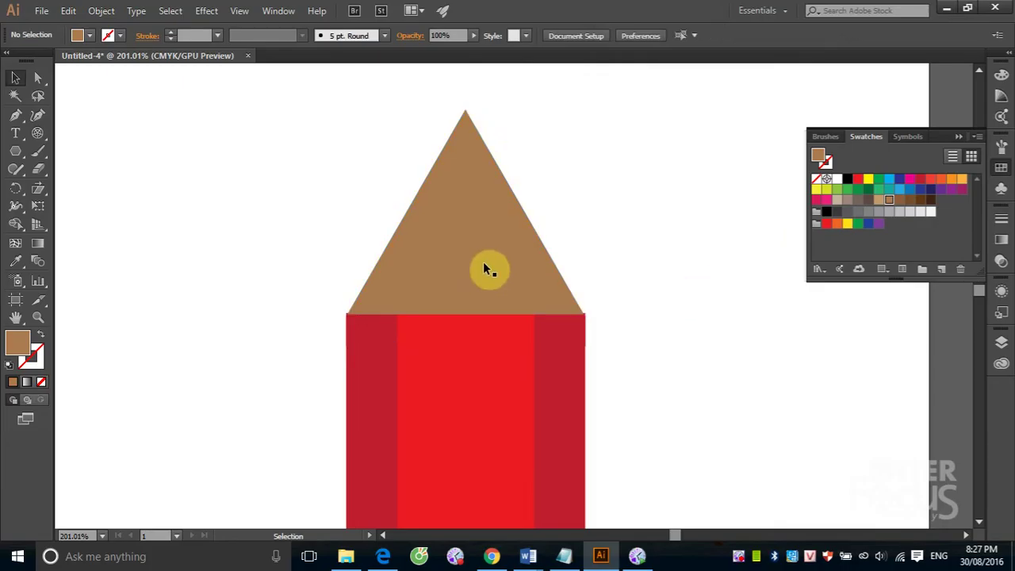
pyautogui.click(447, 238)
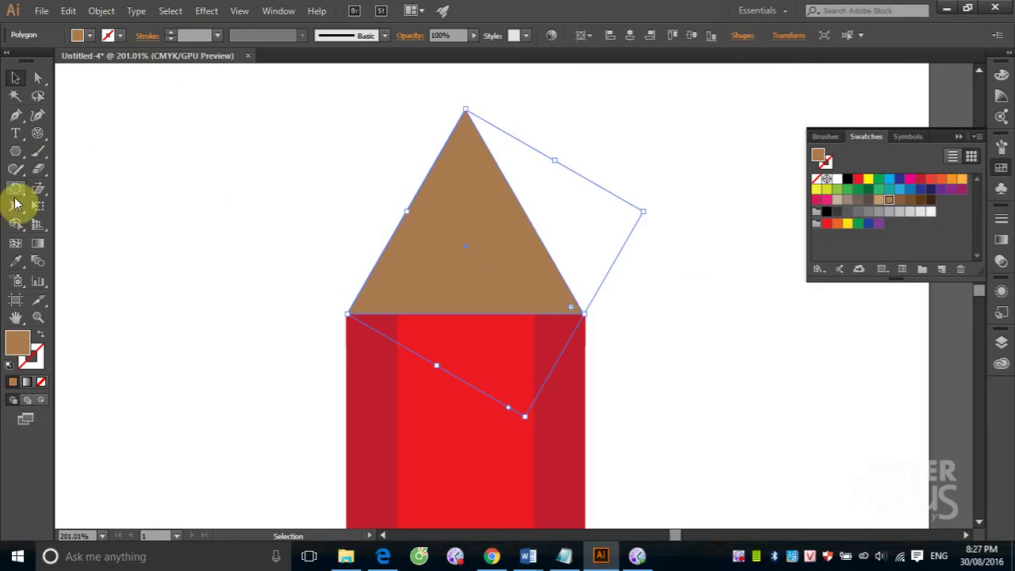
pyautogui.moveTo(38, 190); pyautogui.dragTo(79, 188)
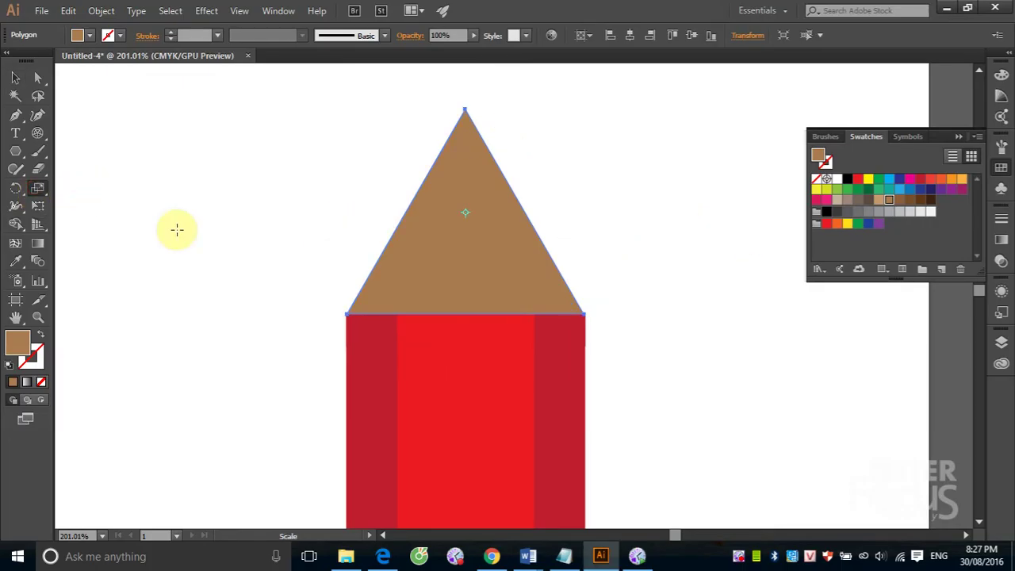
pyautogui.doubleClick(37, 189)
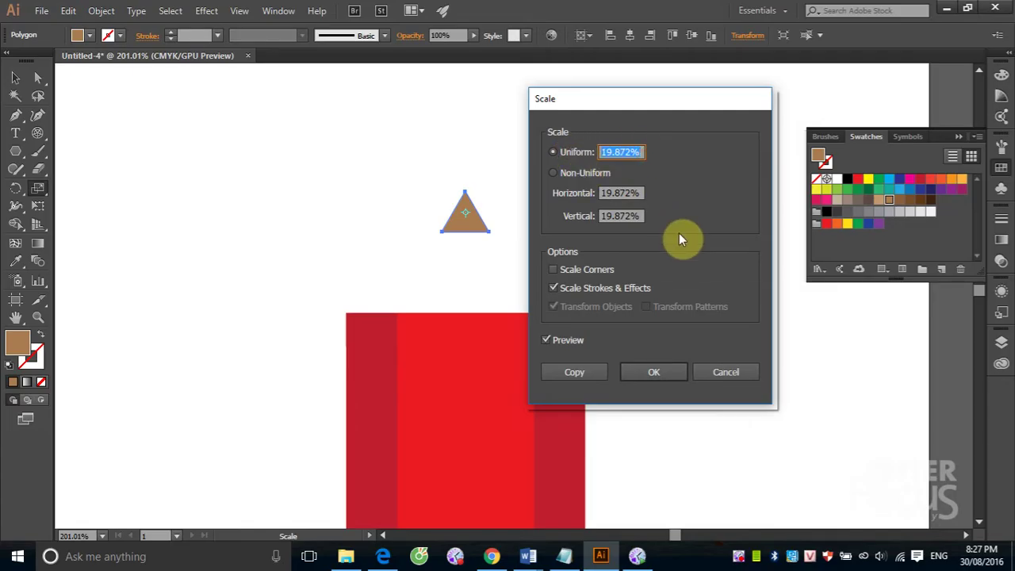
pyautogui.write('30')
pyautogui.click(588, 372)
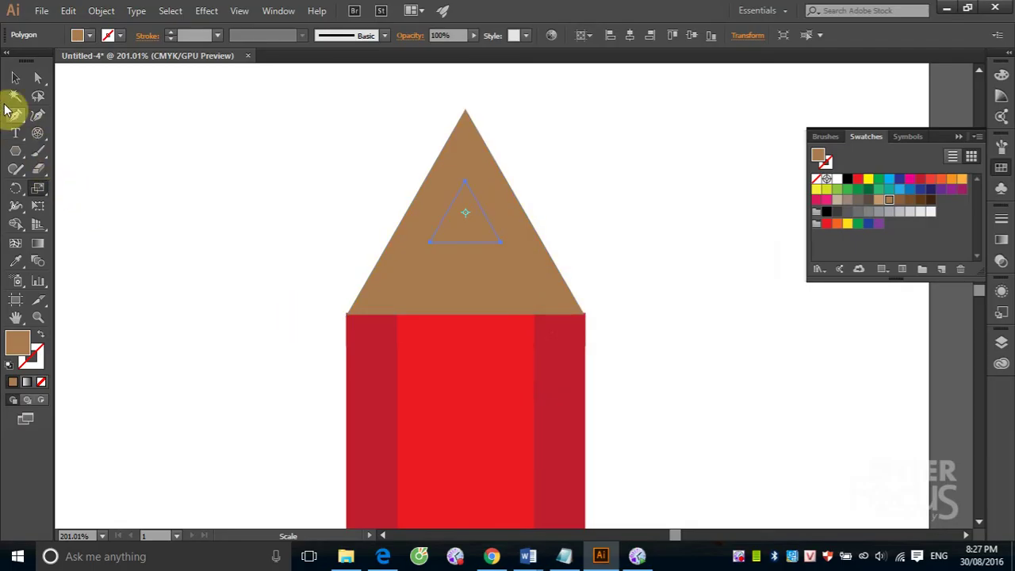
# Step: Fill the small triangle copy with black and move it up to the apex of the brown tip
pyautogui.click(15, 78)
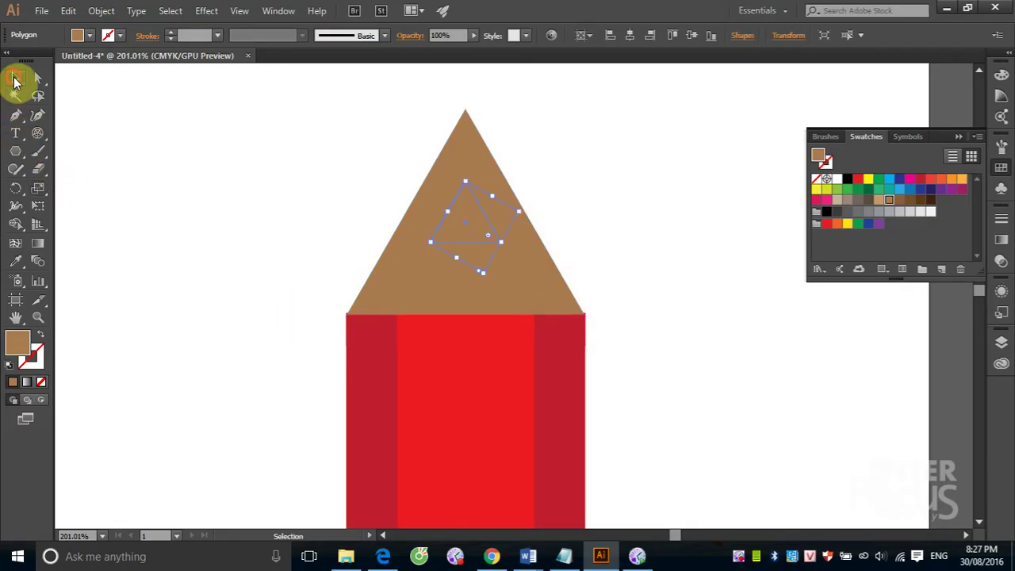
pyautogui.click(847, 179)
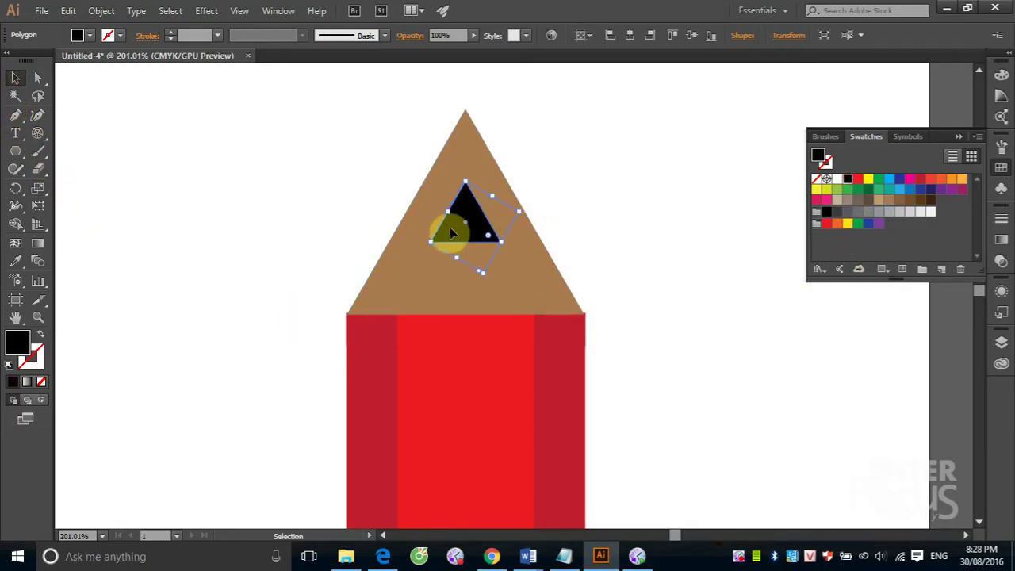
pyautogui.moveTo(462, 218); pyautogui.dragTo(467, 144)
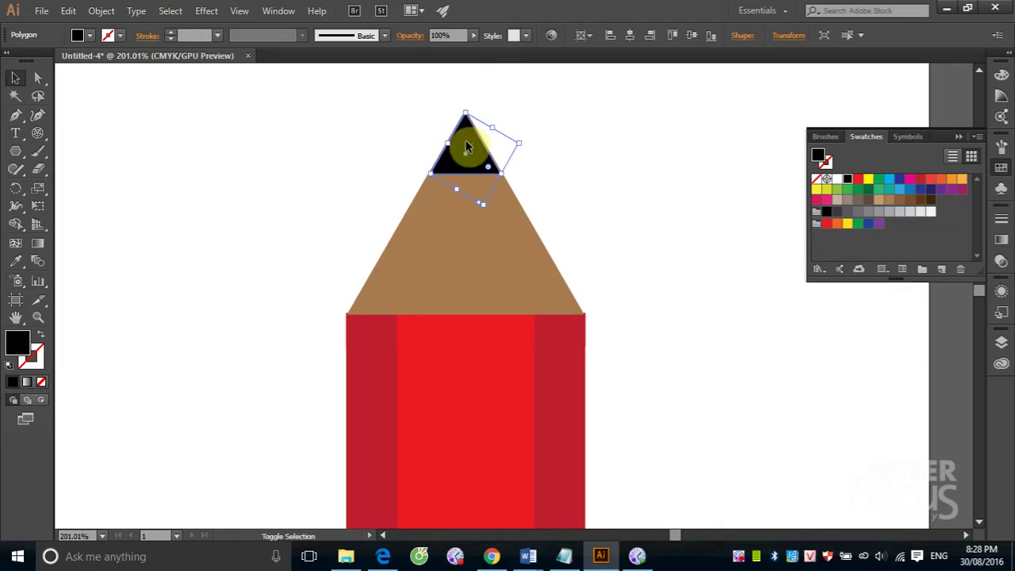
pyautogui.click(579, 149)
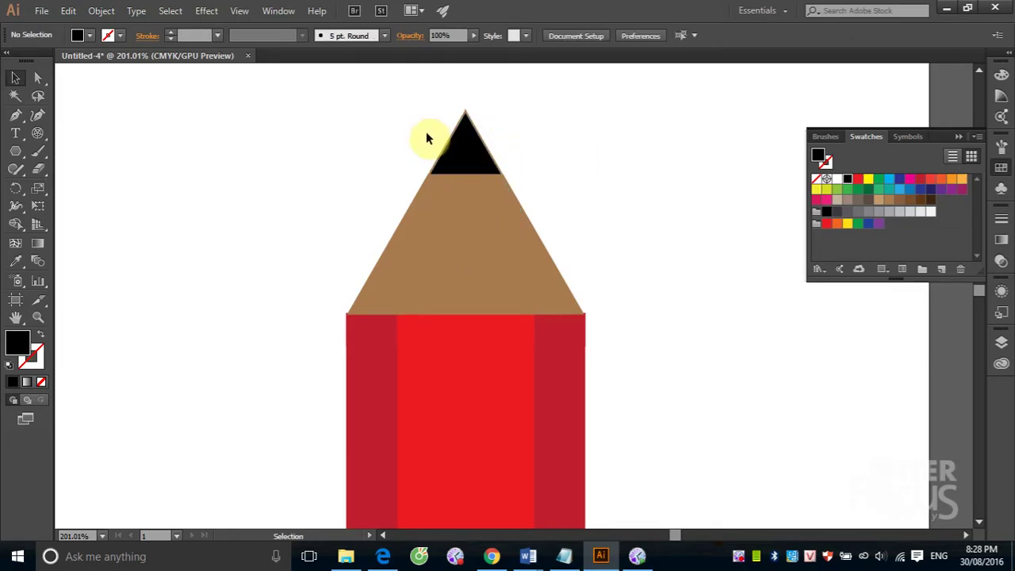
# Step: Nudge the black triangle up until its apex and sides coincide with those of the brown tip
pyautogui.hotkey('ctrl', 'space')
pyautogui.moveTo(396, 93); pyautogui.dragTo(613, 243)
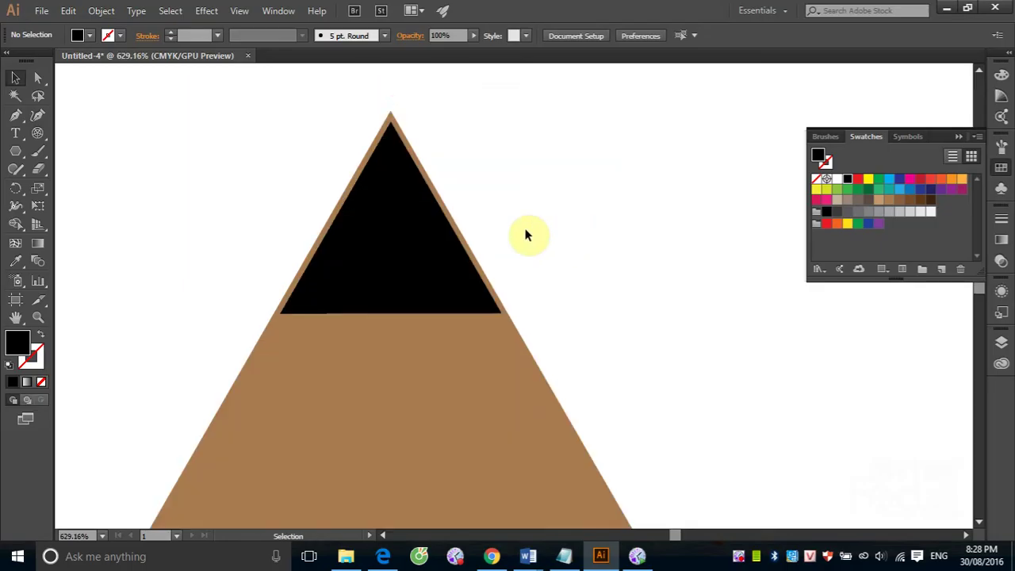
pyautogui.click(389, 235)
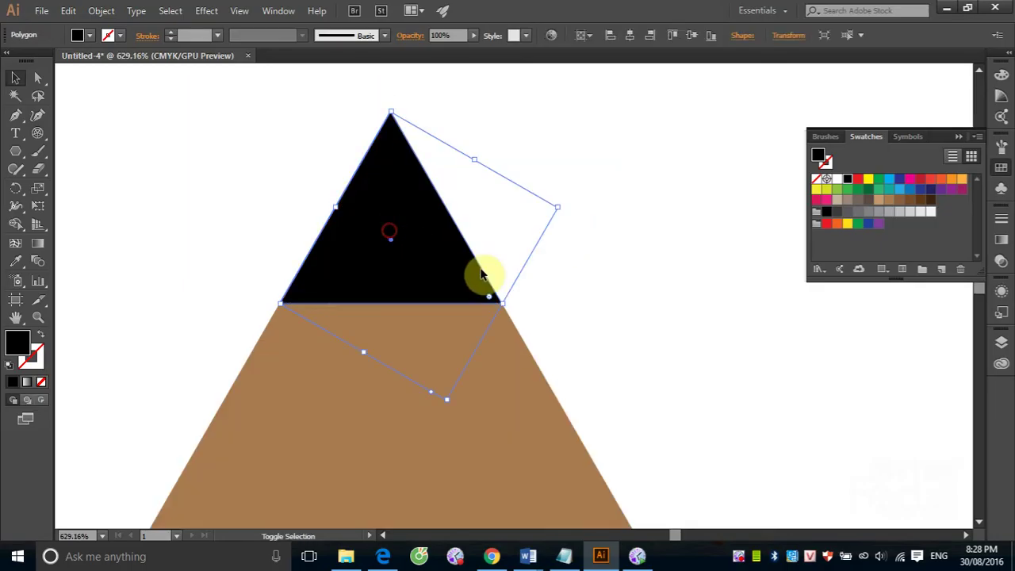
pyautogui.click(625, 267)
# Step: Shorten the pencil body by raising the lower edge of all its red rectangles together
pyautogui.hotkey('ctrl', '-')
pyautogui.hotkey('ctrl', '-')
pyautogui.hotkey('ctrl', '-')
pyautogui.hotkey('ctrl', '-')
pyautogui.hotkey('ctrl', '-')
pyautogui.hotkey('ctrl', '-')
pyautogui.hotkey('ctrl', '-')
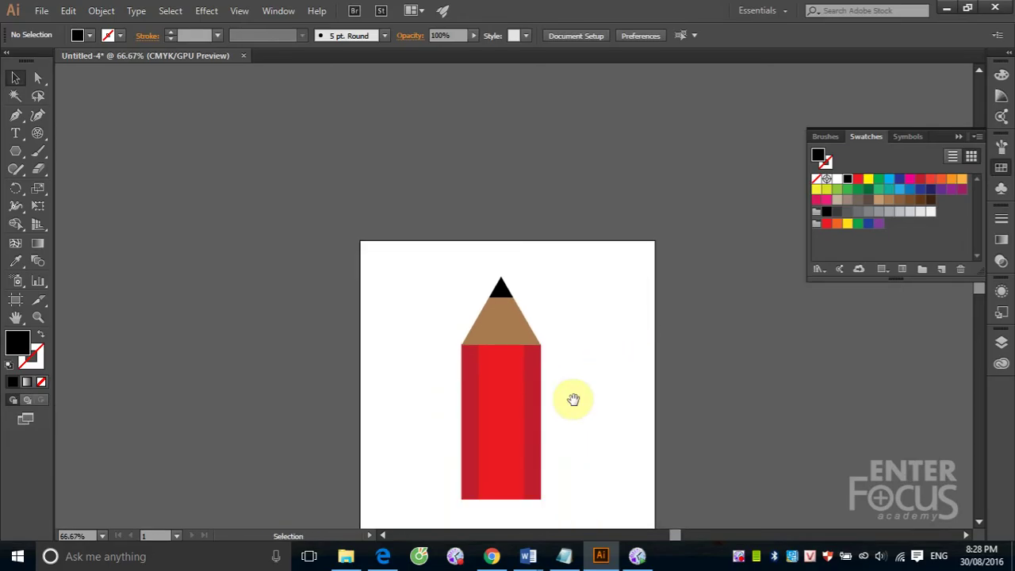
pyautogui.moveTo(515, 416); pyautogui.dragTo(481, 268)
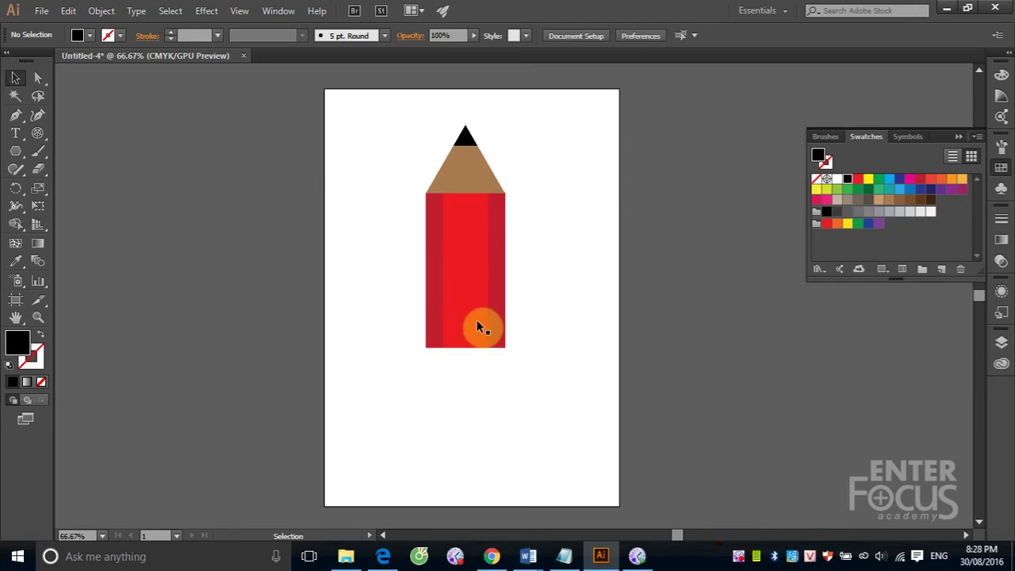
pyautogui.moveTo(401, 316)
pyautogui.mouseDown()
pyautogui.moveTo(576, 396)
pyautogui.moveTo(547, 388)
pyautogui.mouseUp()
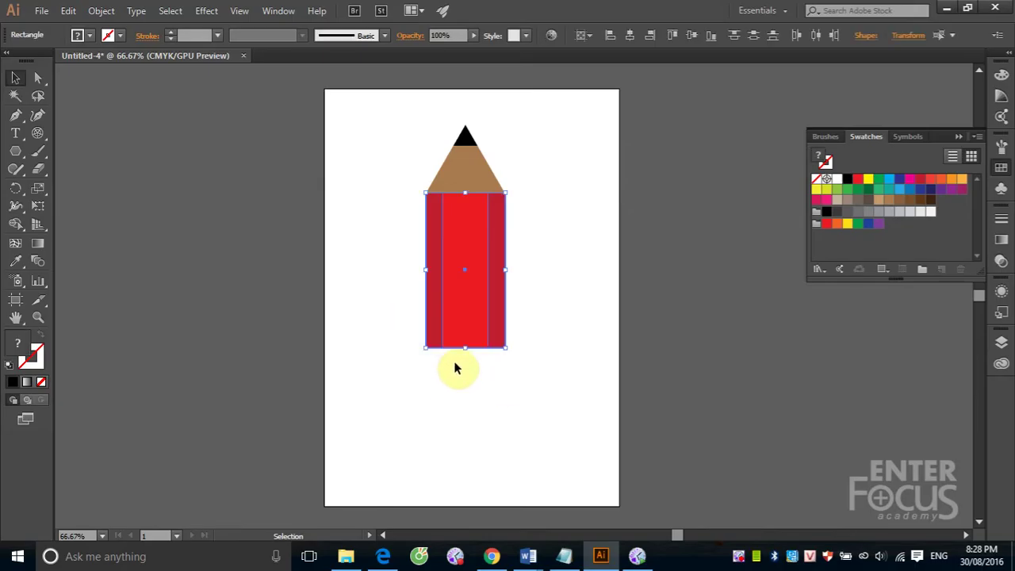
pyautogui.moveTo(465, 353)
pyautogui.mouseDown()
pyautogui.moveTo(460, 309)
pyautogui.moveTo(465, 326)
pyautogui.mouseUp()
pyautogui.click(566, 338)
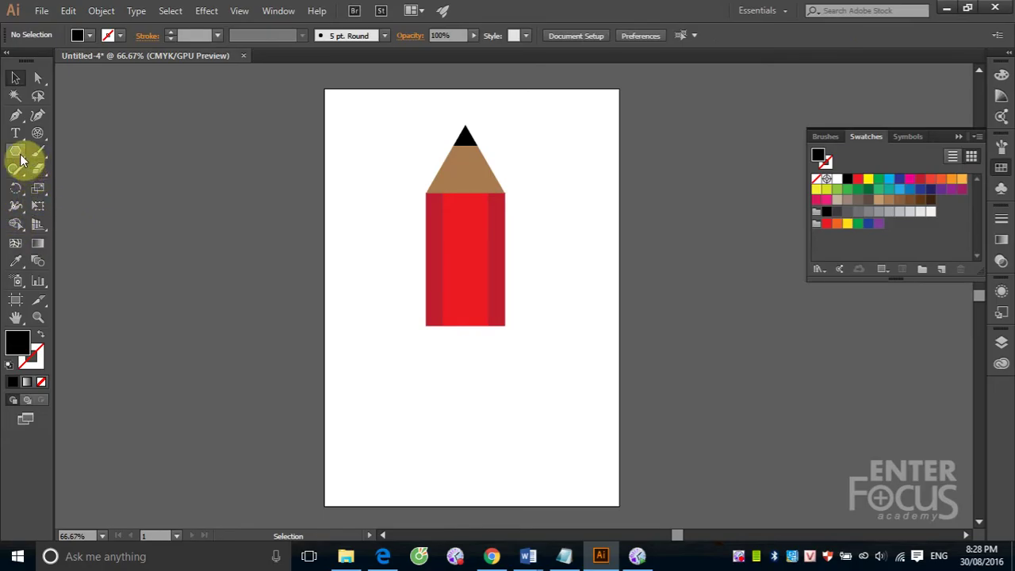
# Step: Draw a mid-grey rectangle about 56 mm wide and 57 mm high directly below the red body, matching its width
pyautogui.moveTo(15, 150); pyautogui.dragTo(50, 151)
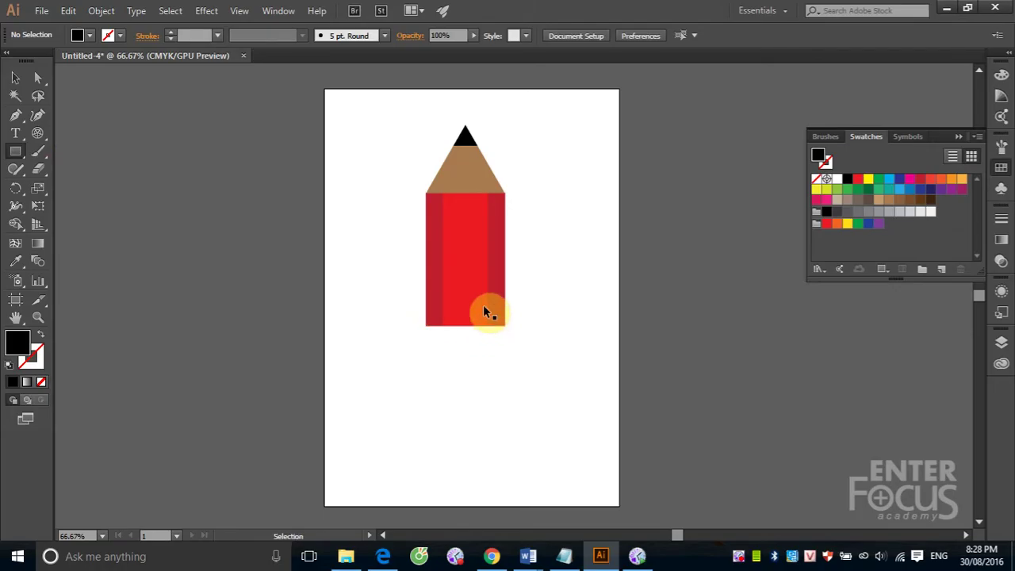
pyautogui.hotkey('ctrl', 'space')
pyautogui.moveTo(476, 316); pyautogui.dragTo(460, 341)
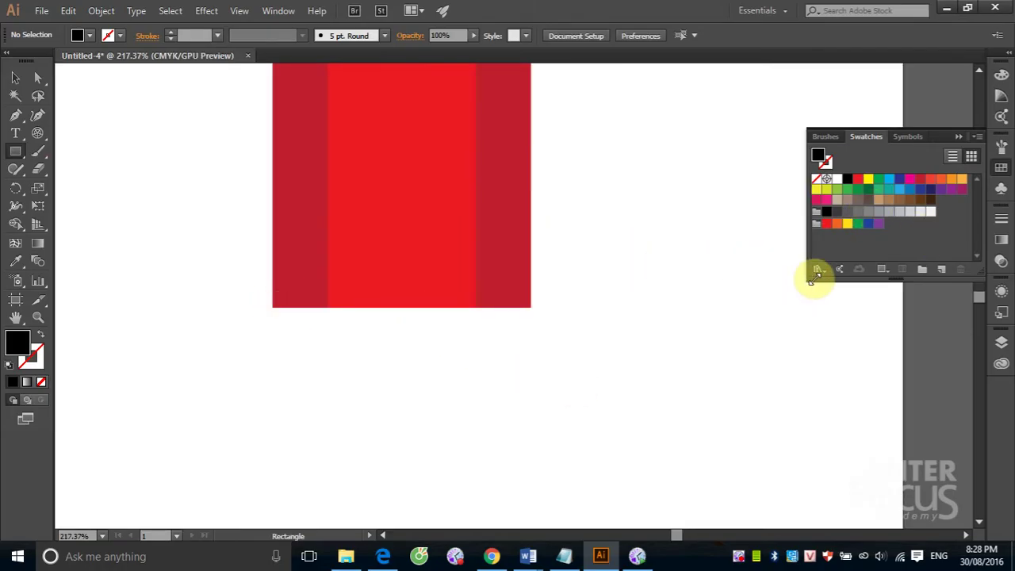
pyautogui.click(889, 211)
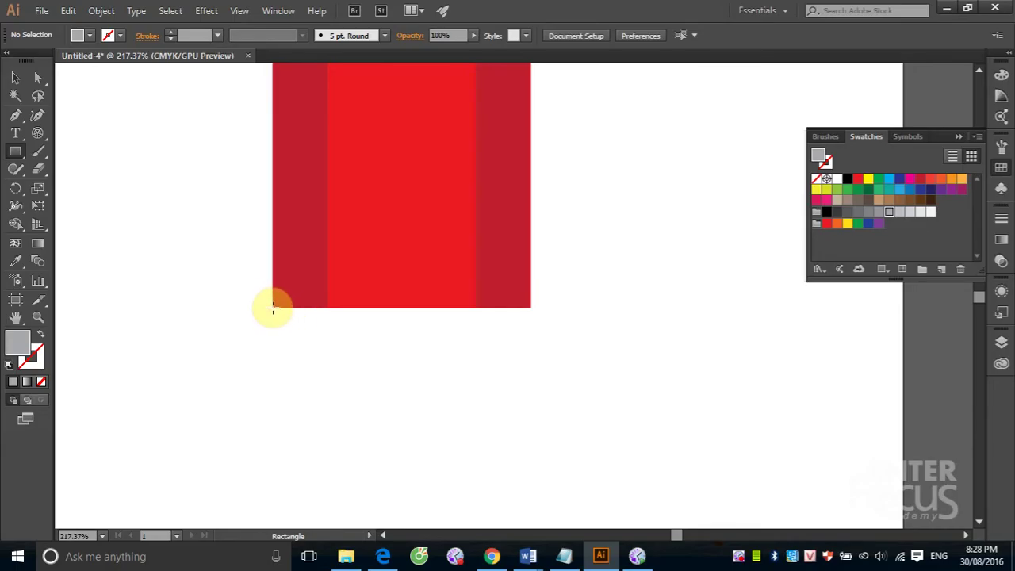
pyautogui.moveTo(273, 308); pyautogui.dragTo(530, 506)
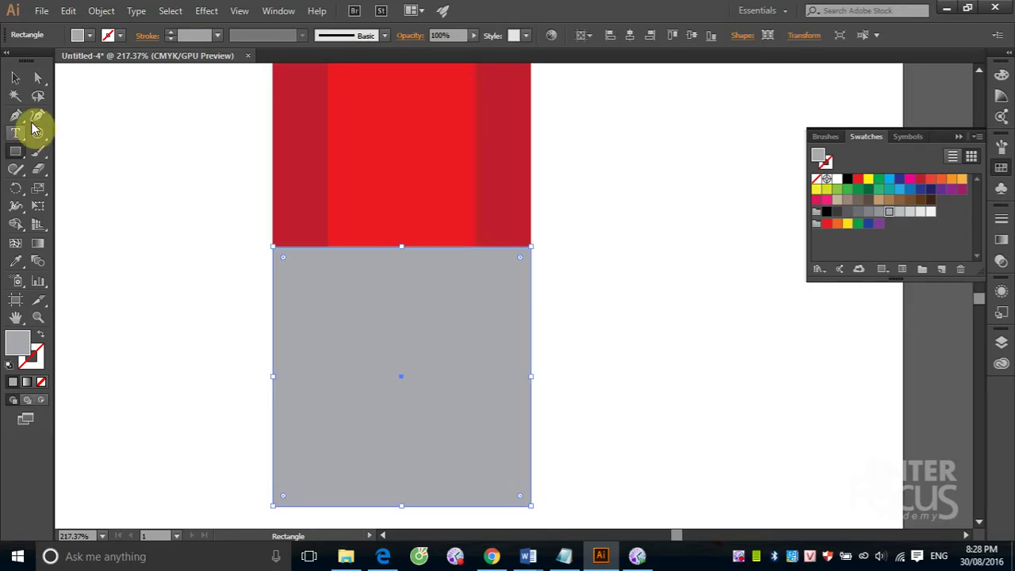
# Step: Round all four corners of the grey rectangle to a radius of about 7.4 mm
pyautogui.click(15, 78)
pyautogui.click(83, 226)
pyautogui.click(310, 308)
pyautogui.moveTo(290, 291); pyautogui.dragTo(300, 317)
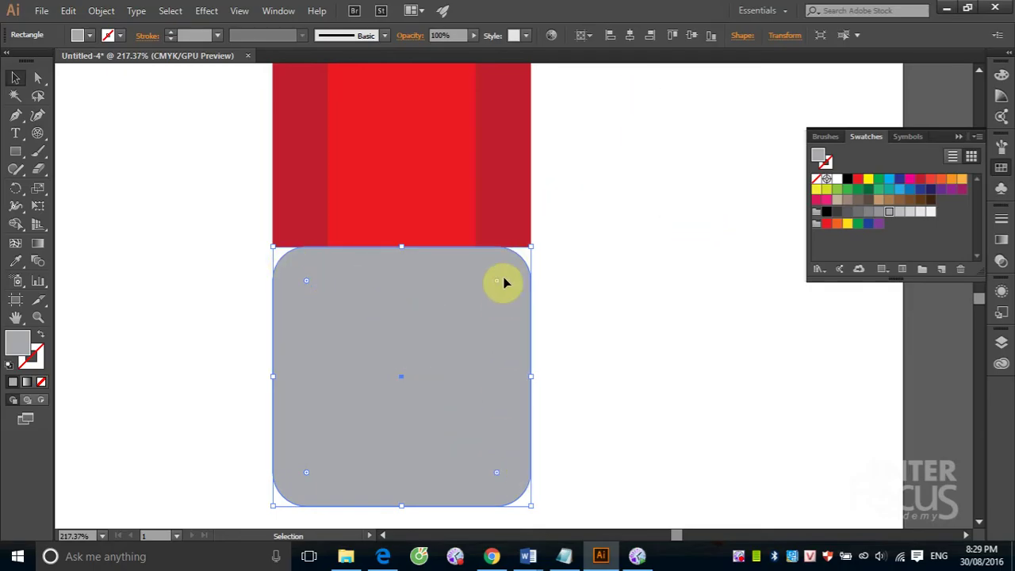
# Step: Set the grey rectangle's two upper corner radii to 0 mm, leaving only the lower corners rounded
pyautogui.click(741, 35)
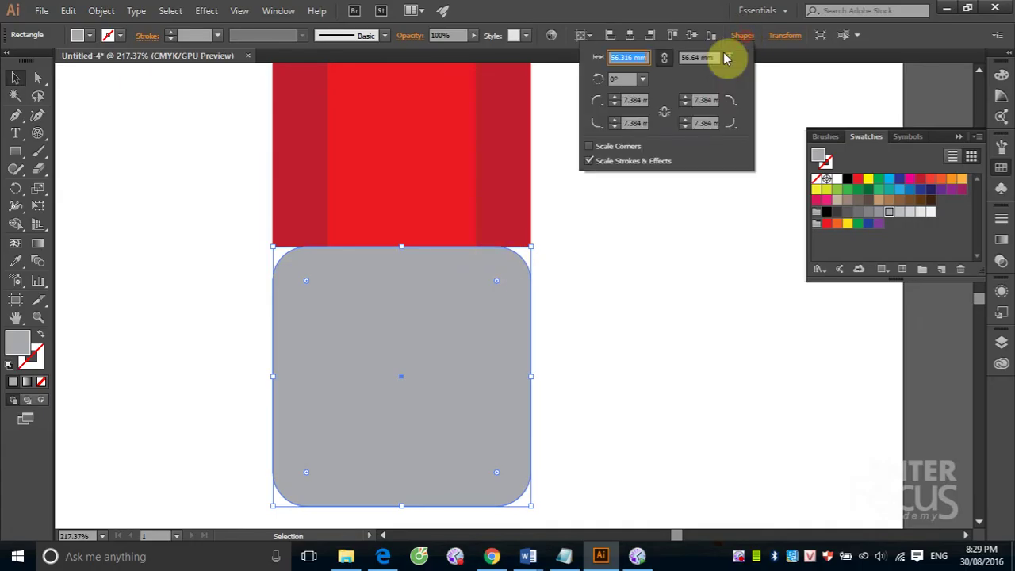
pyautogui.click(629, 100)
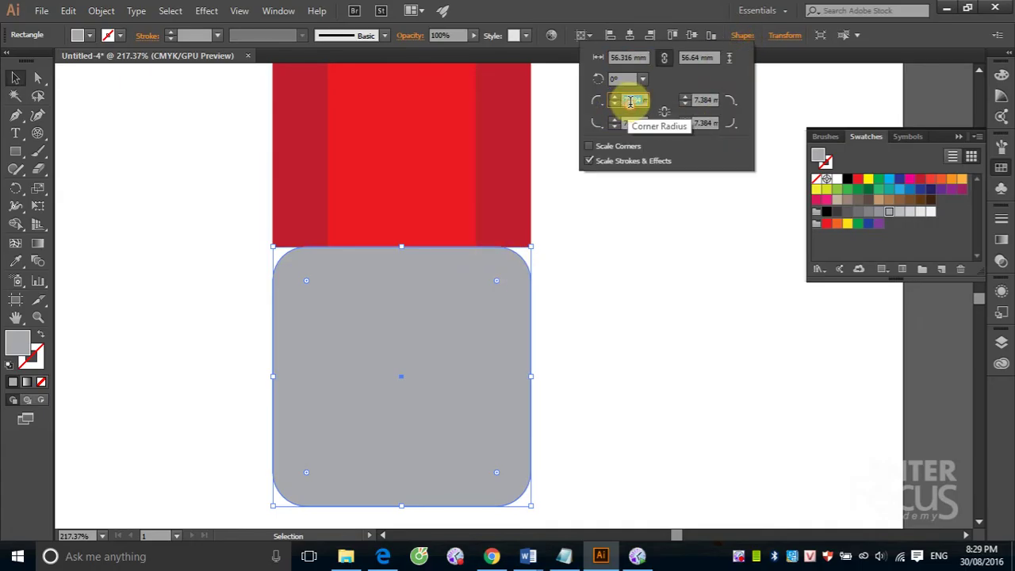
pyautogui.write('0')
pyautogui.click(701, 99)
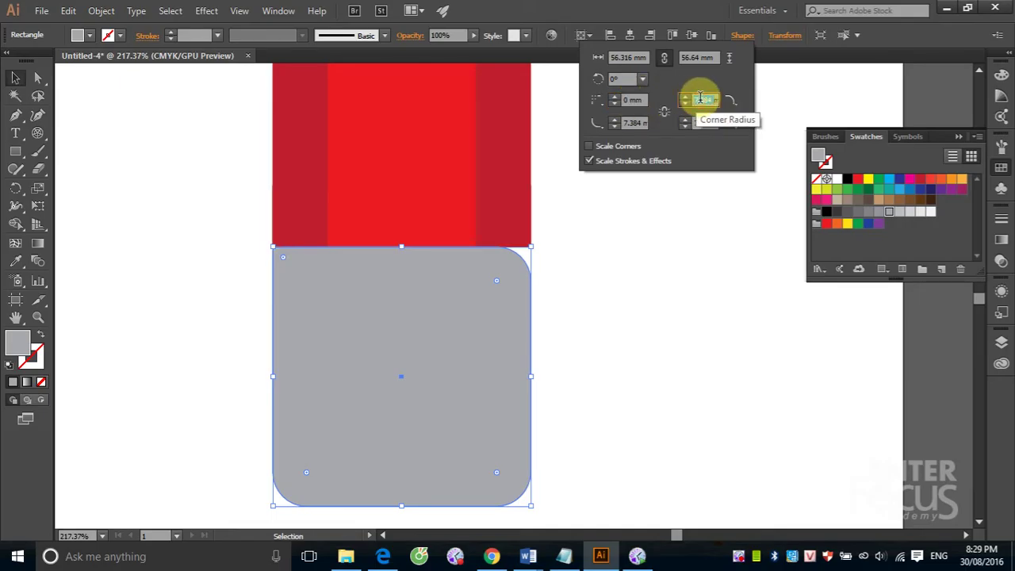
pyautogui.write('0')
pyautogui.press('Return')
pyautogui.press('Return')
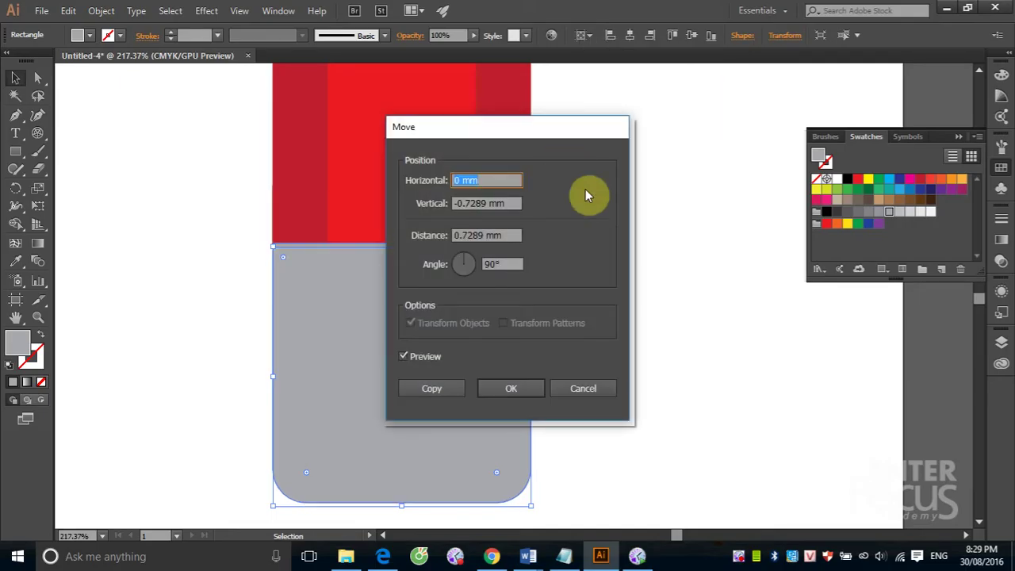
pyautogui.click(574, 389)
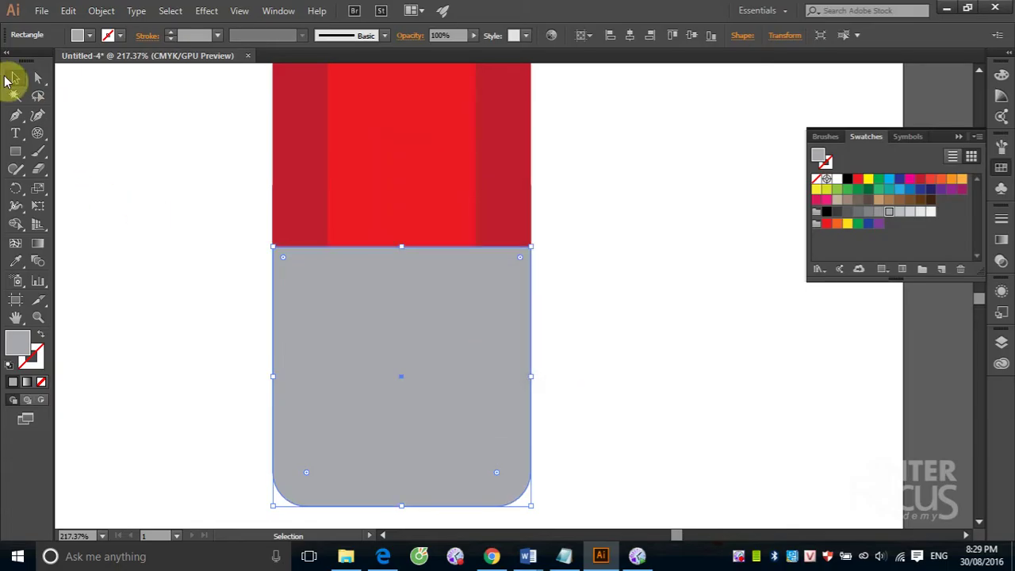
pyautogui.click(115, 173)
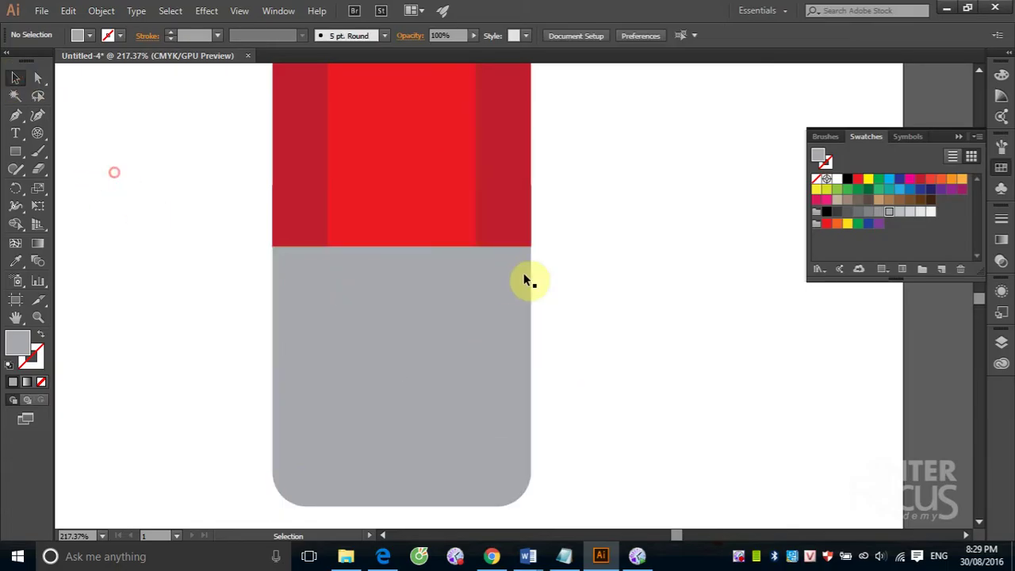
# Step: Draw a grey rounded band slightly wider than the body over its lower end, and place a copy directly beneath it
pyautogui.click(15, 151)
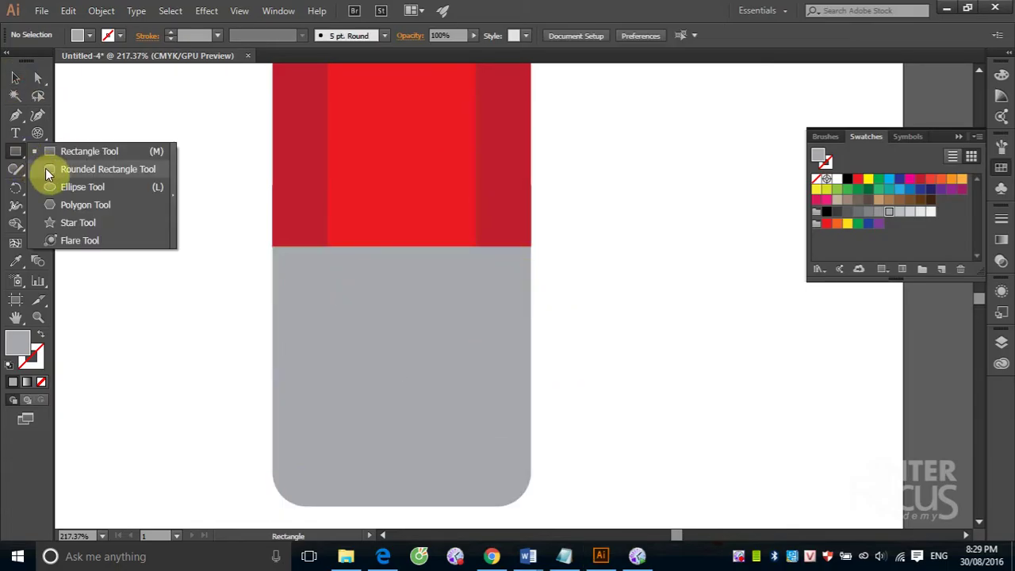
pyautogui.click(45, 169)
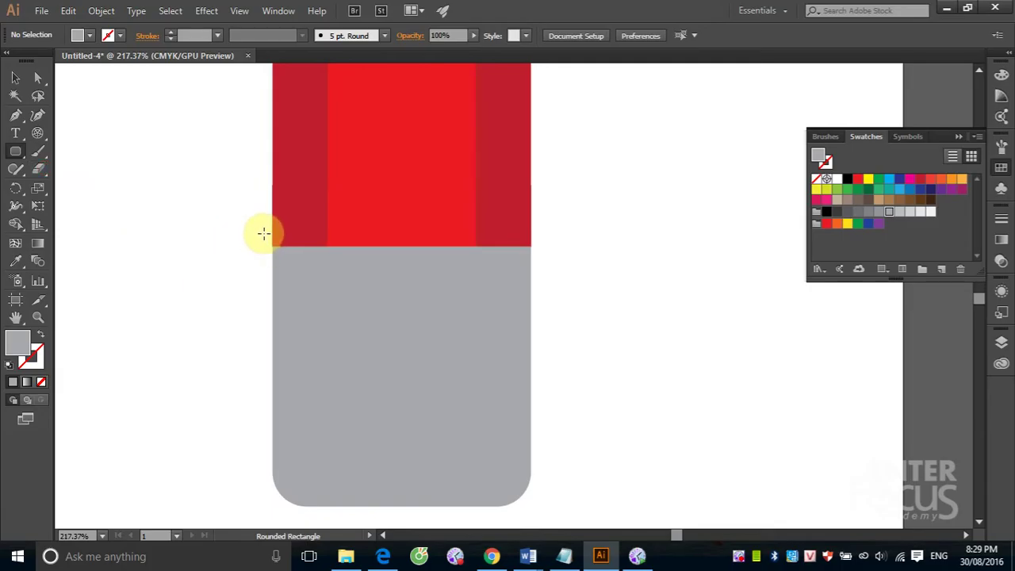
pyautogui.moveTo(264, 233); pyautogui.dragTo(570, 299)
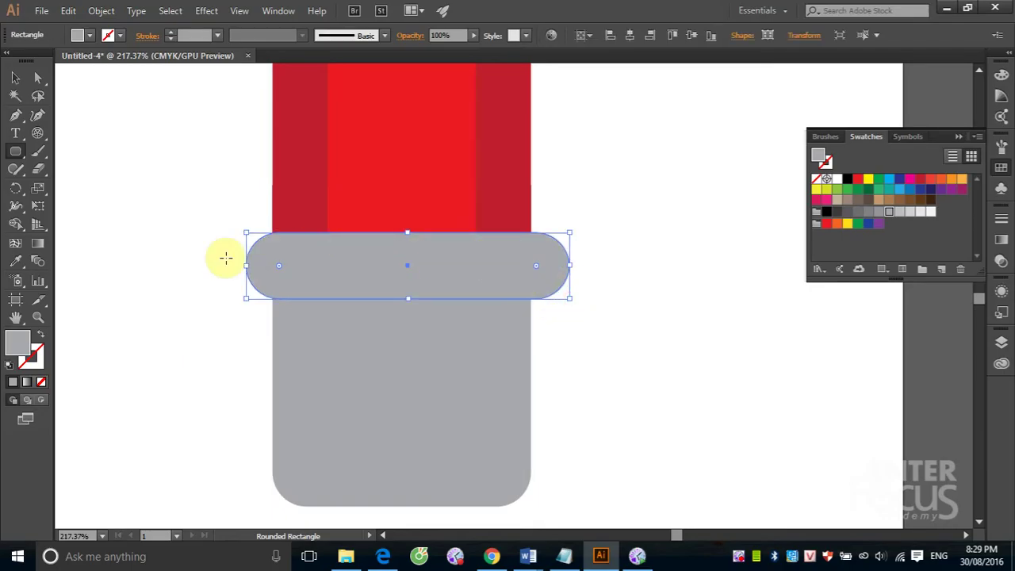
pyautogui.click(13, 79)
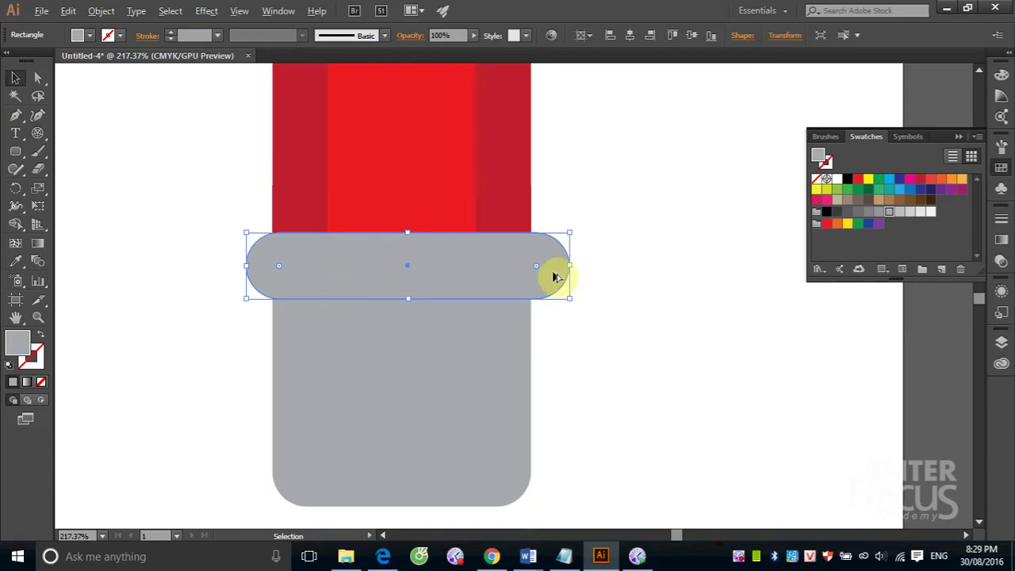
pyautogui.moveTo(341, 275); pyautogui.dragTo(346, 340)
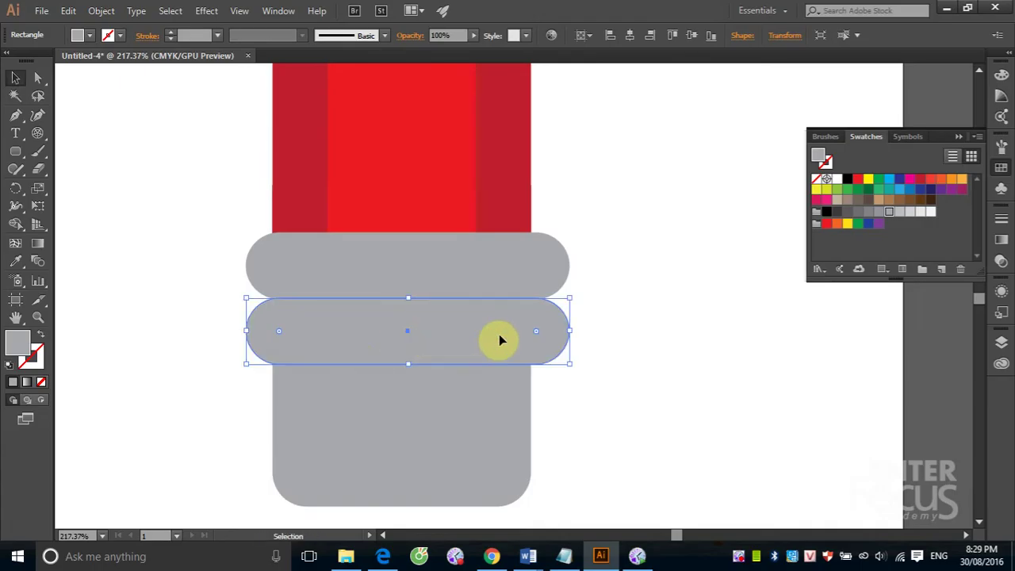
pyautogui.click(695, 360)
# Step: Fill the eraser block behind the two bands with a lighter grey swatch and fit the whole artboard in view
pyautogui.click(483, 423)
pyautogui.hotkey('ctrl', 'shift', ']')
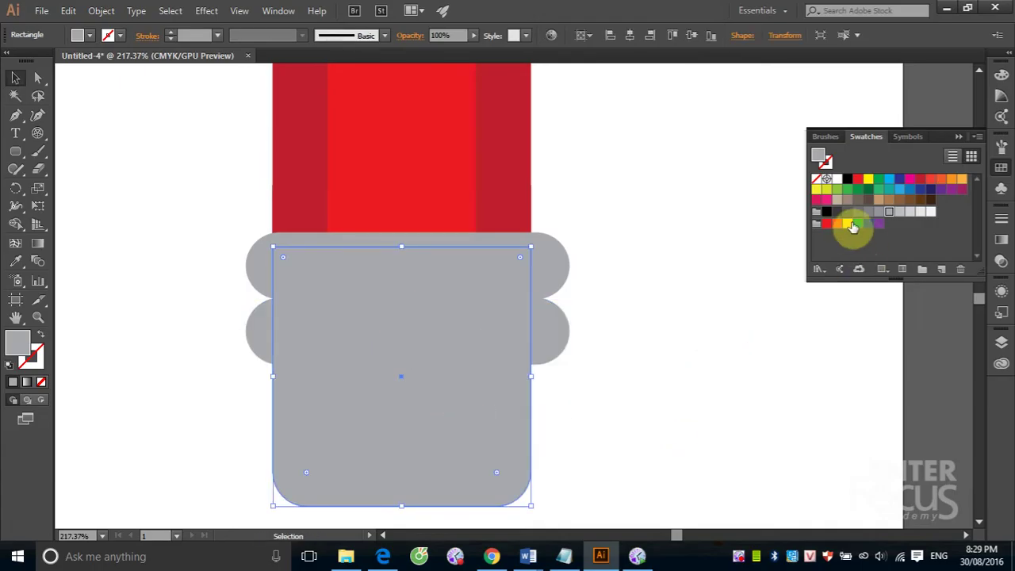
pyautogui.click(910, 214)
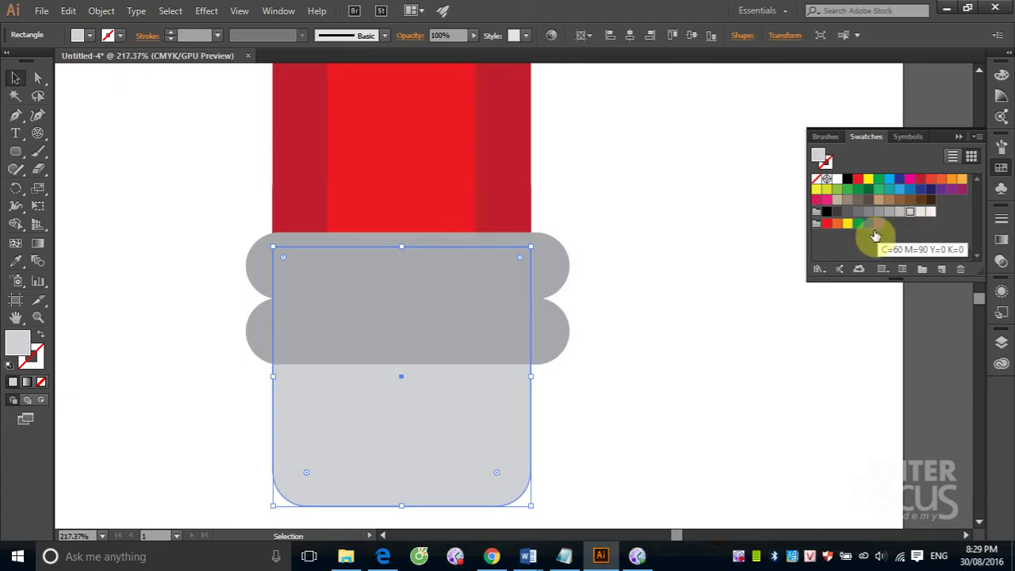
pyautogui.click(724, 314)
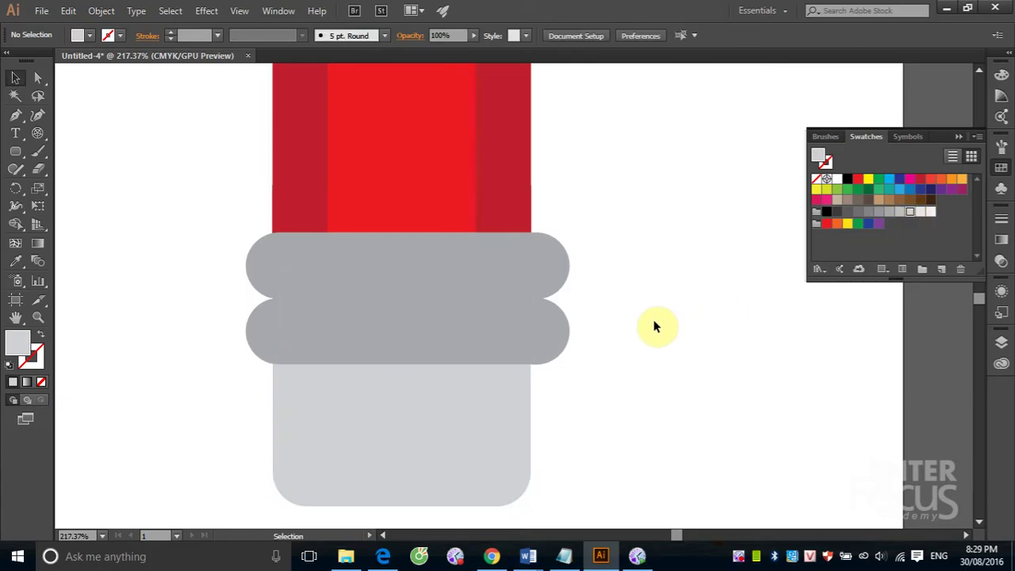
pyautogui.hotkey('ctrl', '0')
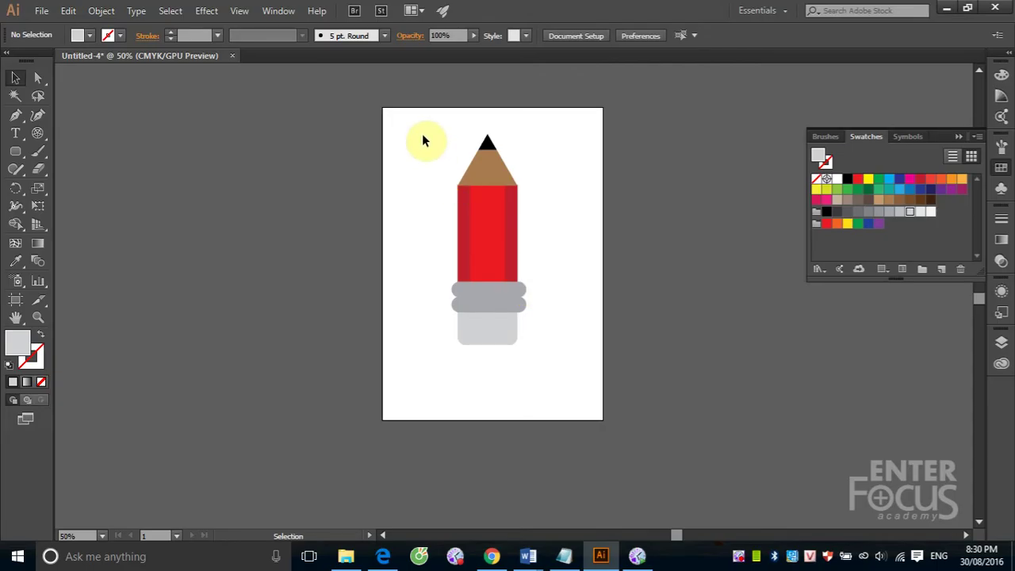
# Step: Group all the pencil parts, scale the group down proportionally to roughly half size, and move it near the middle of the page
pyautogui.moveTo(429, 127); pyautogui.dragTo(560, 372)
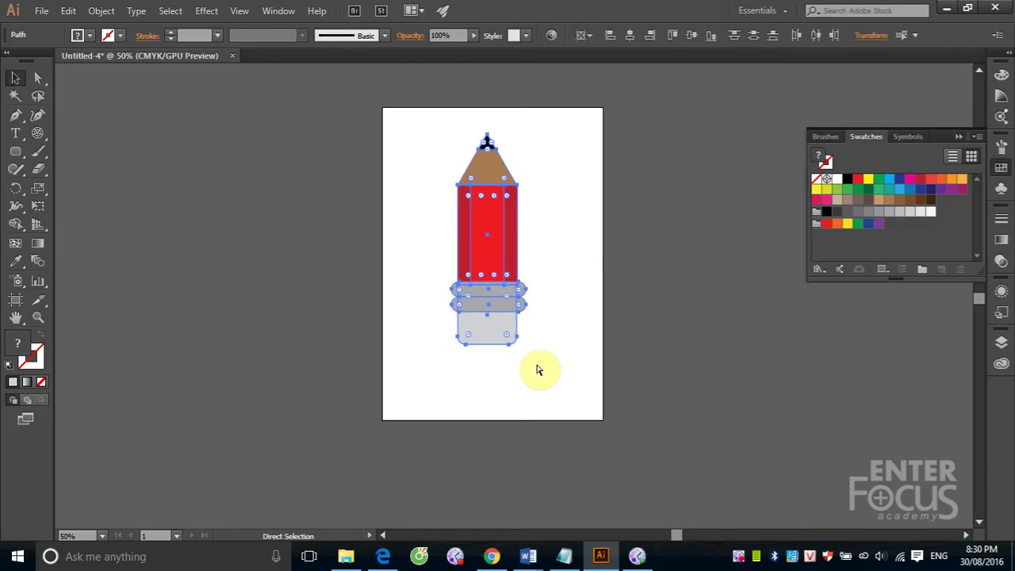
pyautogui.hotkey('ctrl', 'g')
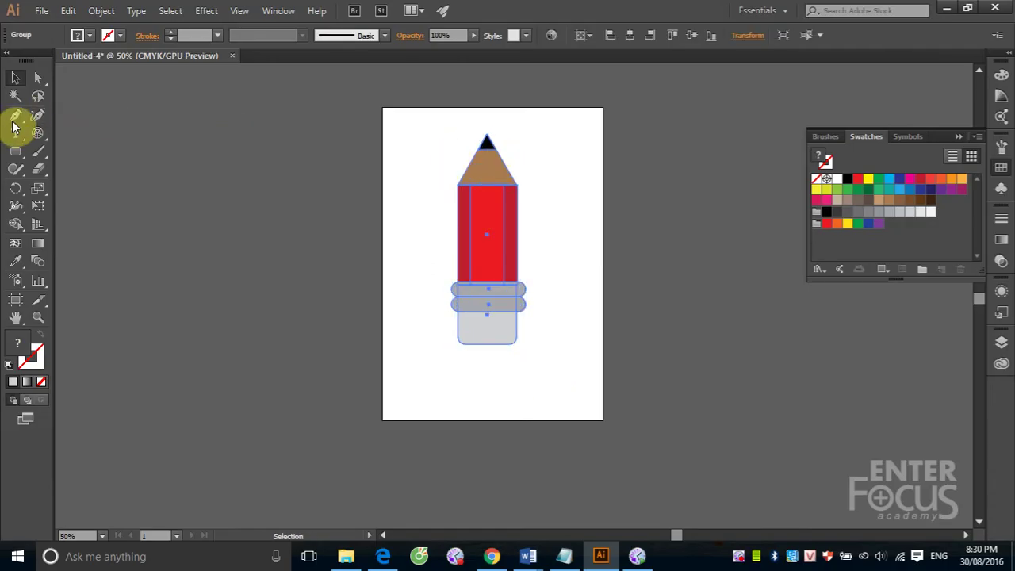
pyautogui.click(487, 166)
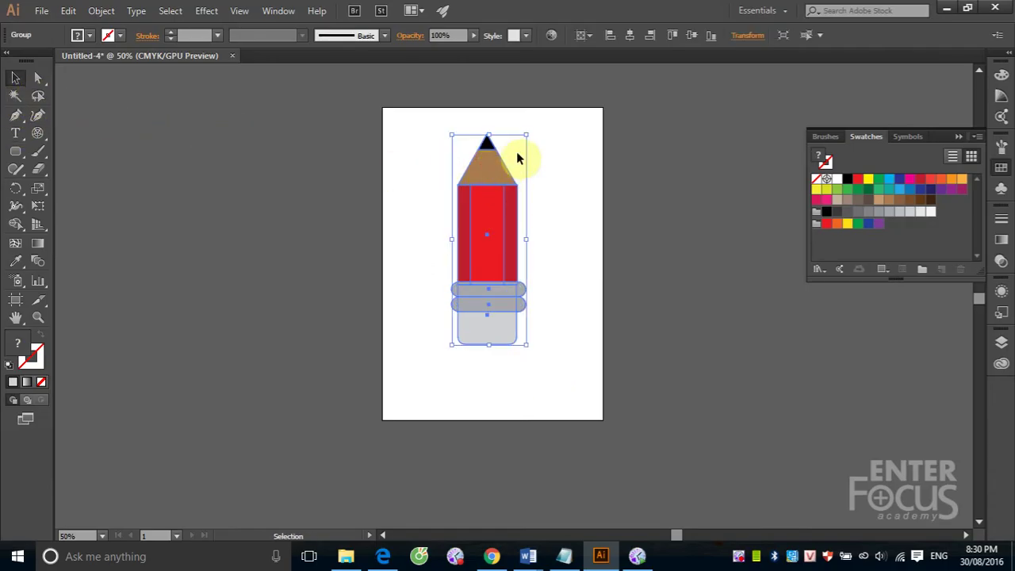
pyautogui.moveTo(528, 136); pyautogui.dragTo(495, 228)
pyautogui.moveTo(478, 295); pyautogui.dragTo(504, 285)
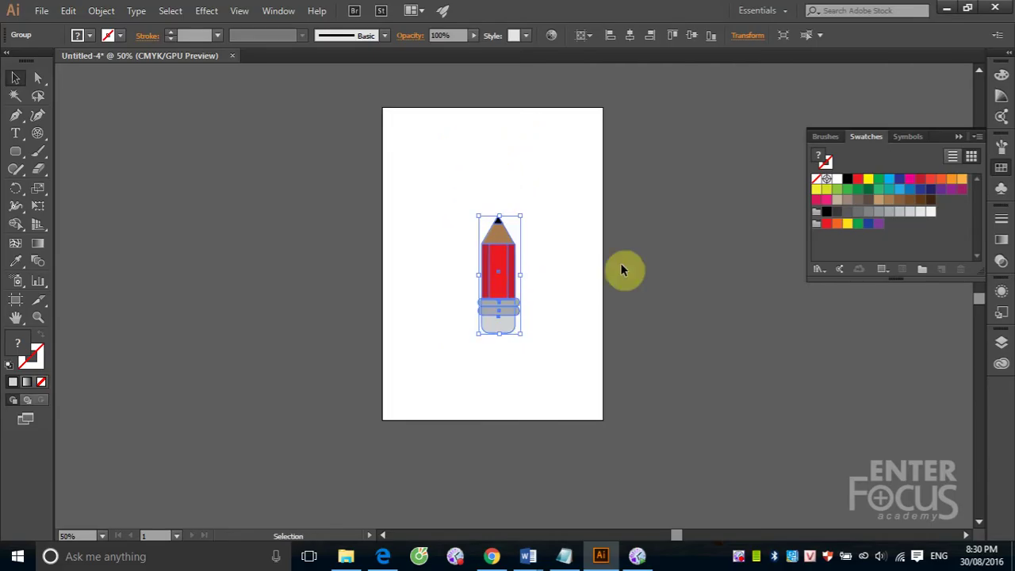
pyautogui.click(620, 264)
# Step: Draw a green square without a stroke over the pencil and send it to the back
pyautogui.moveTo(14, 160); pyautogui.dragTo(50, 150)
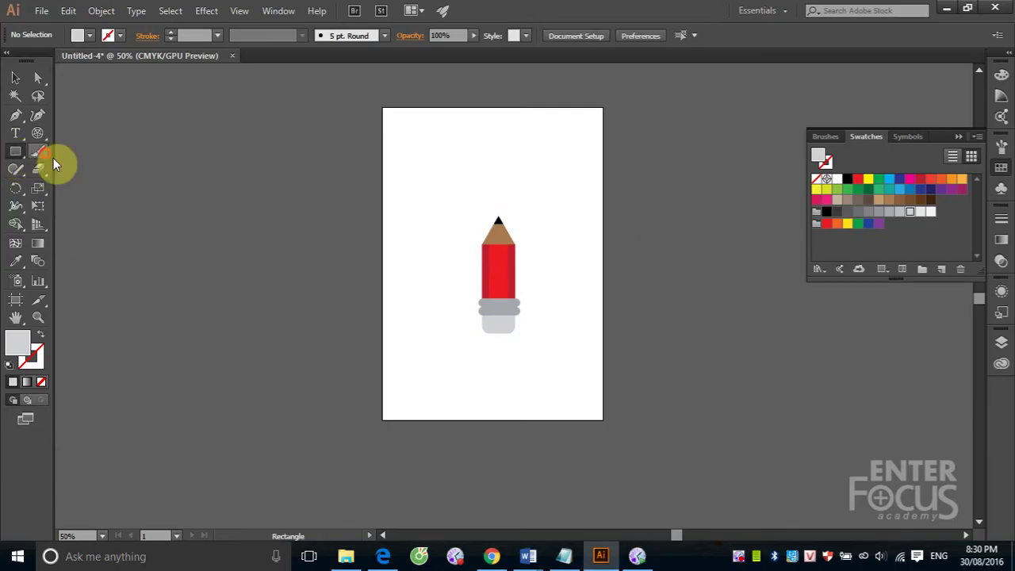
pyautogui.click(878, 179)
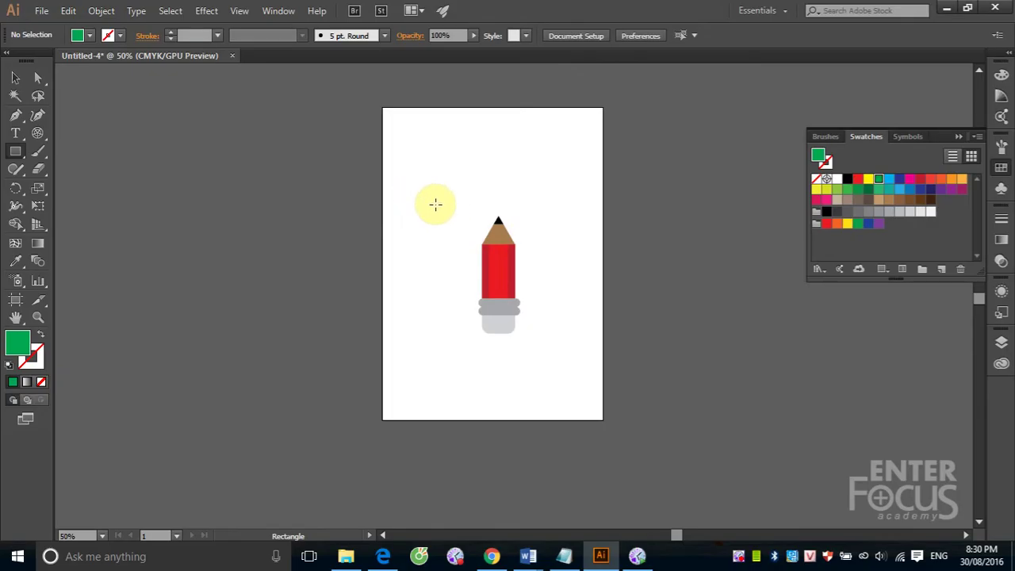
pyautogui.moveTo(416, 204); pyautogui.dragTo(562, 348)
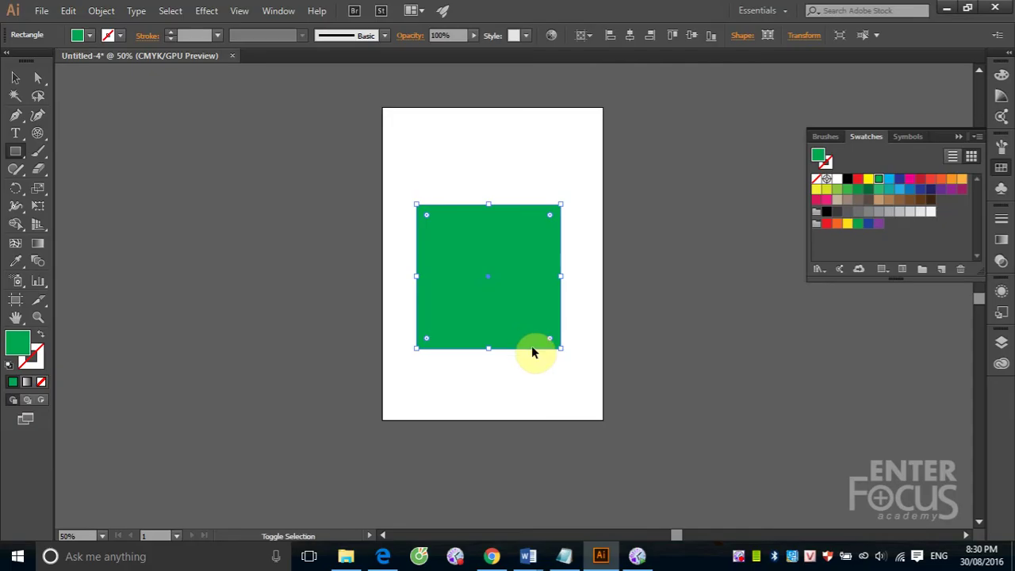
pyautogui.hotkey('ctrl', 'shift', '[')
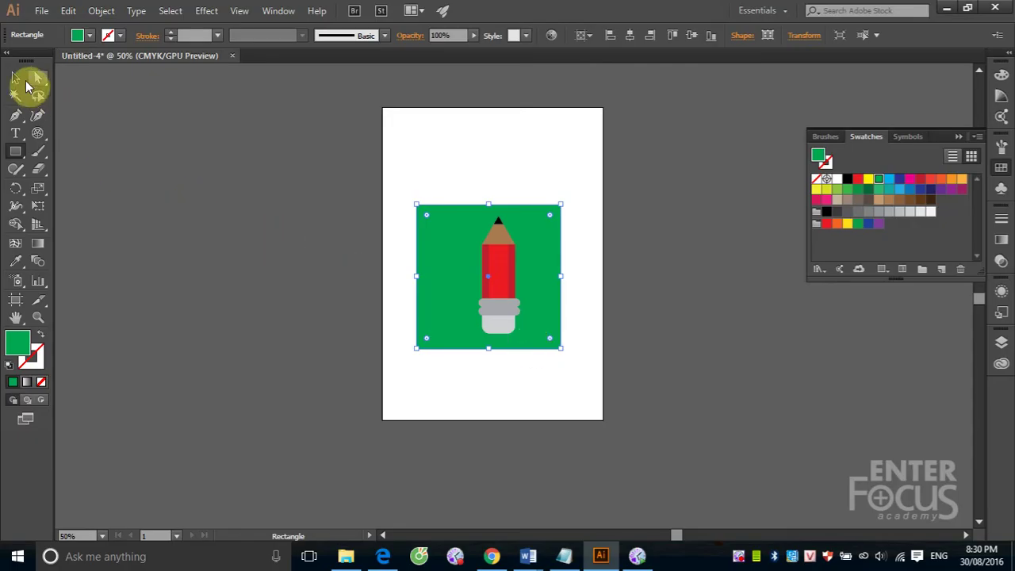
# Step: Rotate the green square 45° into a diamond and reposition it so it is centred on the page around the pencil
pyautogui.click(17, 79)
pyautogui.click(404, 266)
pyautogui.click(448, 250)
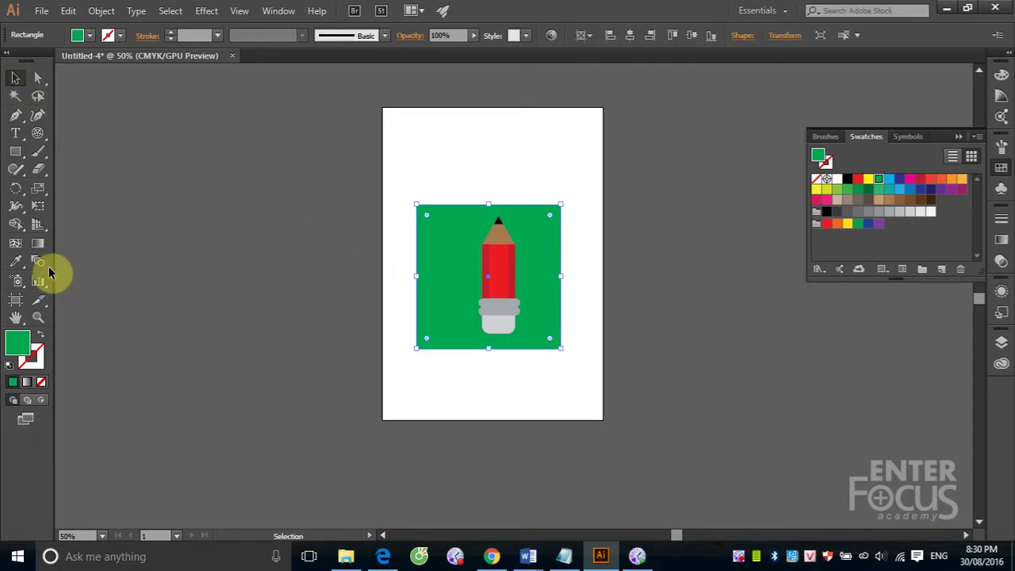
pyautogui.doubleClick(16, 190)
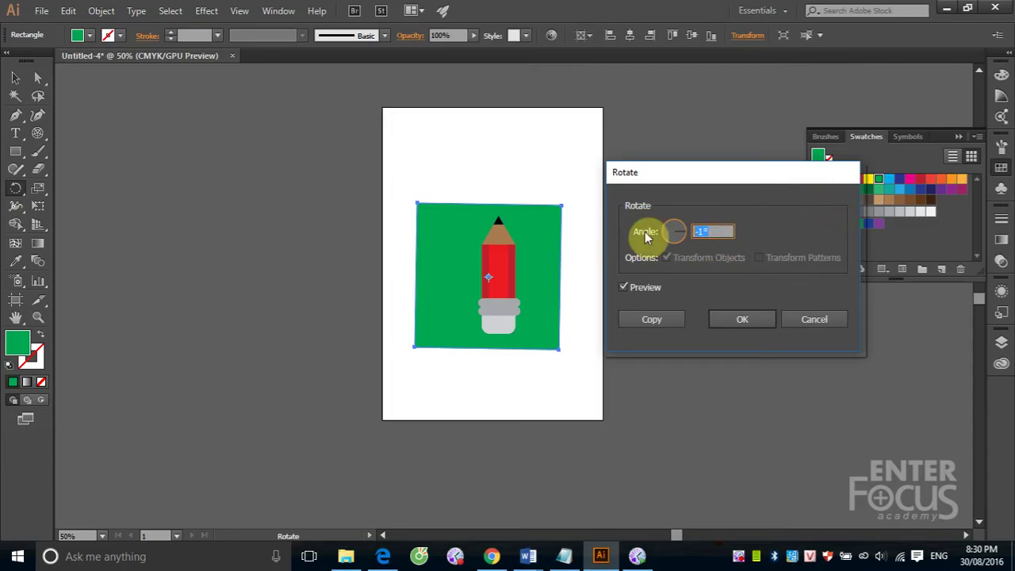
pyautogui.write('45')
pyautogui.click(742, 320)
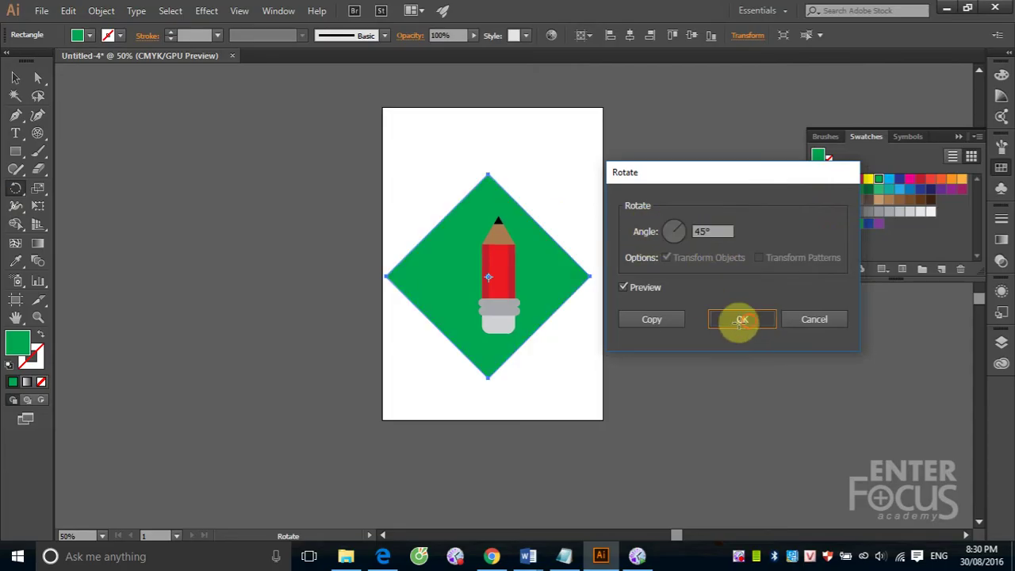
pyautogui.click(16, 79)
pyautogui.click(578, 182)
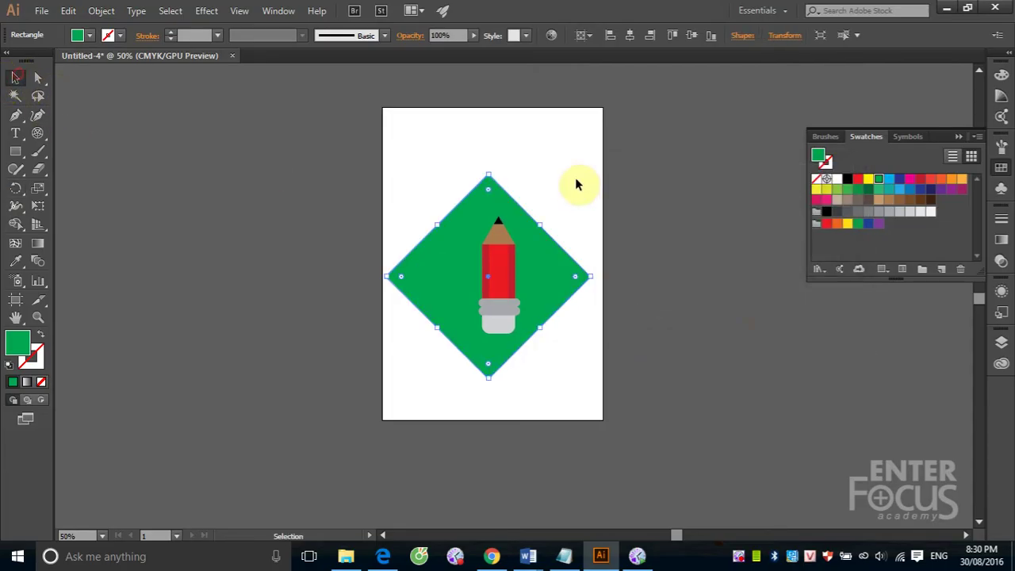
pyautogui.click(487, 210)
pyautogui.moveTo(499, 205); pyautogui.dragTo(444, 235)
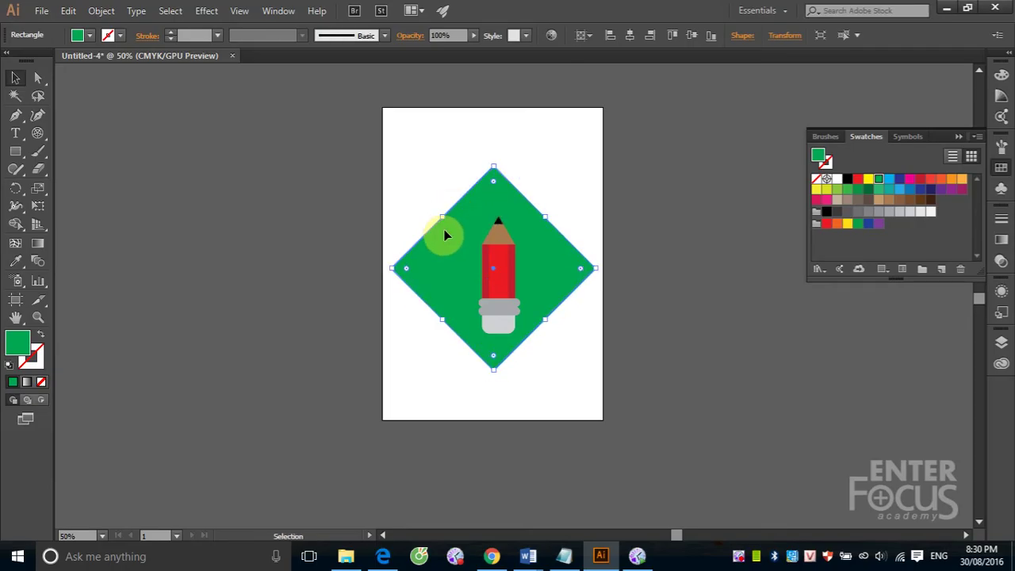
# Step: Add a smaller concentric copy of the green diamond, about three quarters of its size, and fill it with orange
pyautogui.press('a')
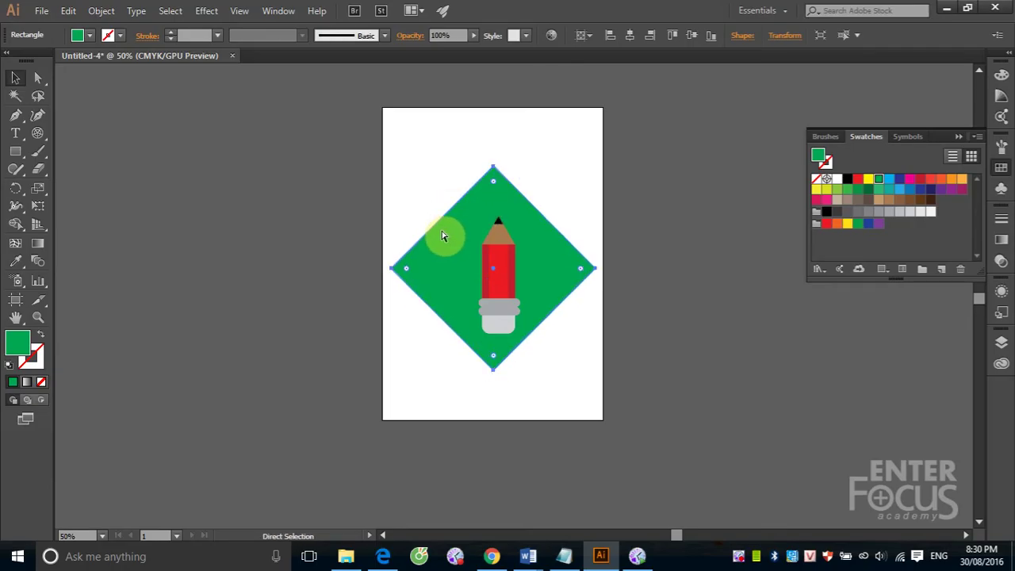
pyautogui.press('v')
pyautogui.press('a')
pyautogui.press('v')
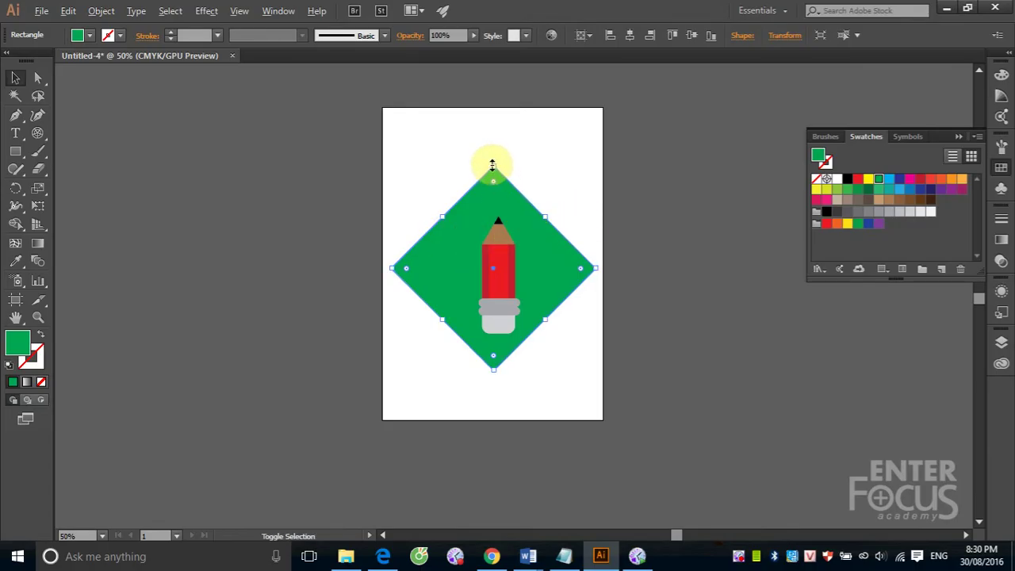
pyautogui.moveTo(493, 164); pyautogui.dragTo(495, 189)
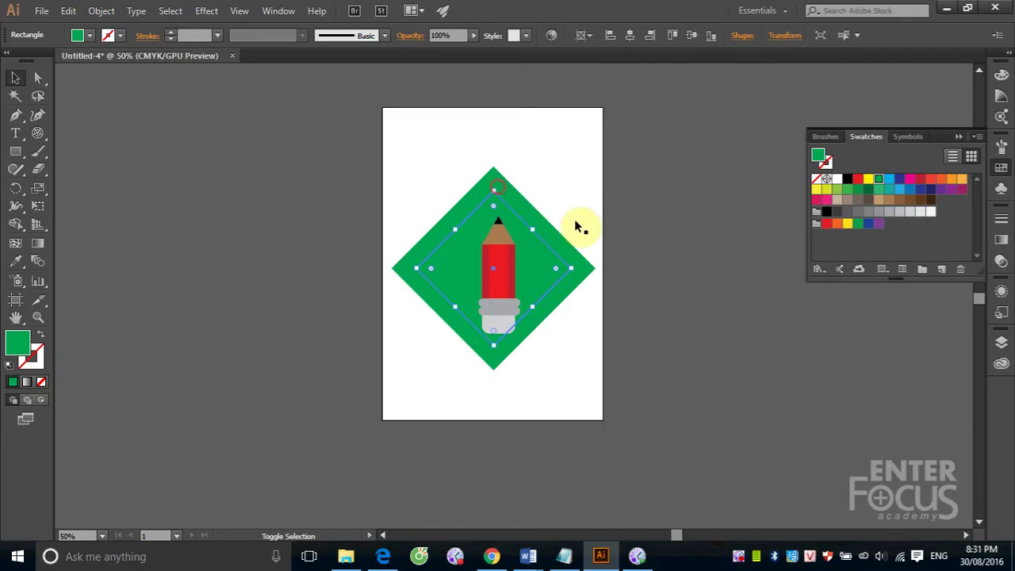
pyautogui.click(940, 180)
pyautogui.click(644, 177)
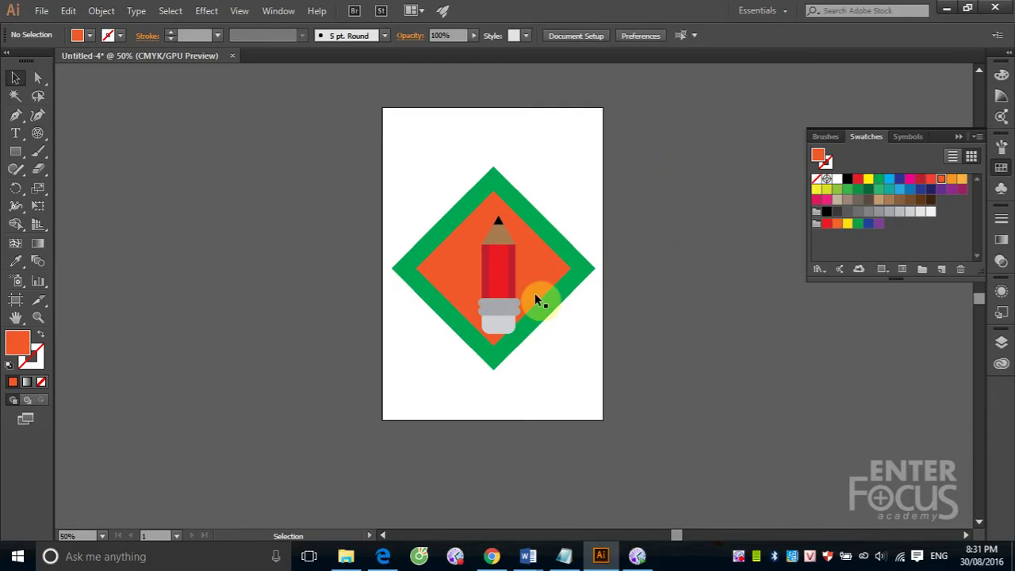
# Step: Move the pencil group so it sits centred on the orange diamond
pyautogui.moveTo(499, 276); pyautogui.dragTo(496, 270)
pyautogui.click(628, 238)
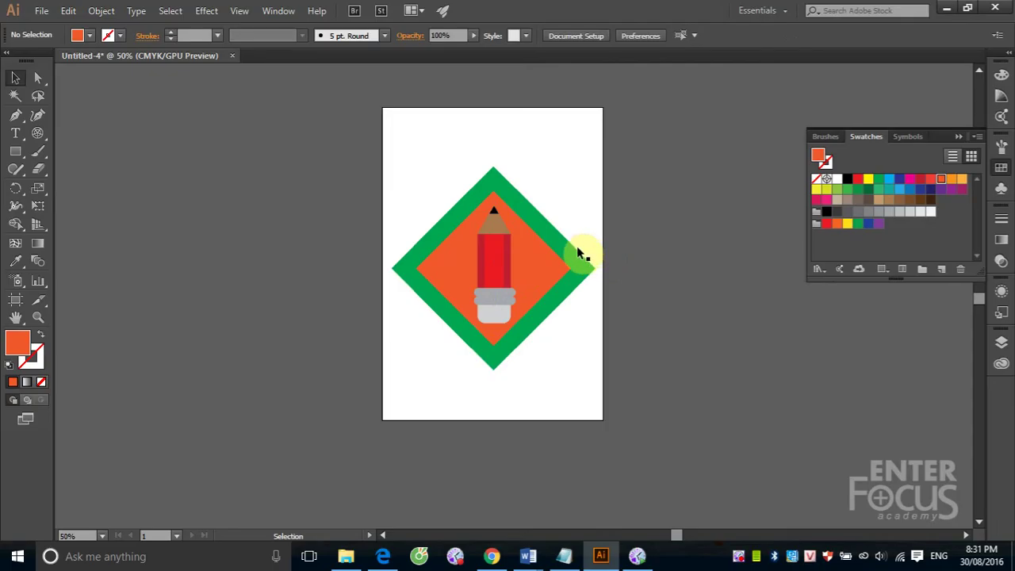
pyautogui.moveTo(358, 151); pyautogui.dragTo(655, 410)
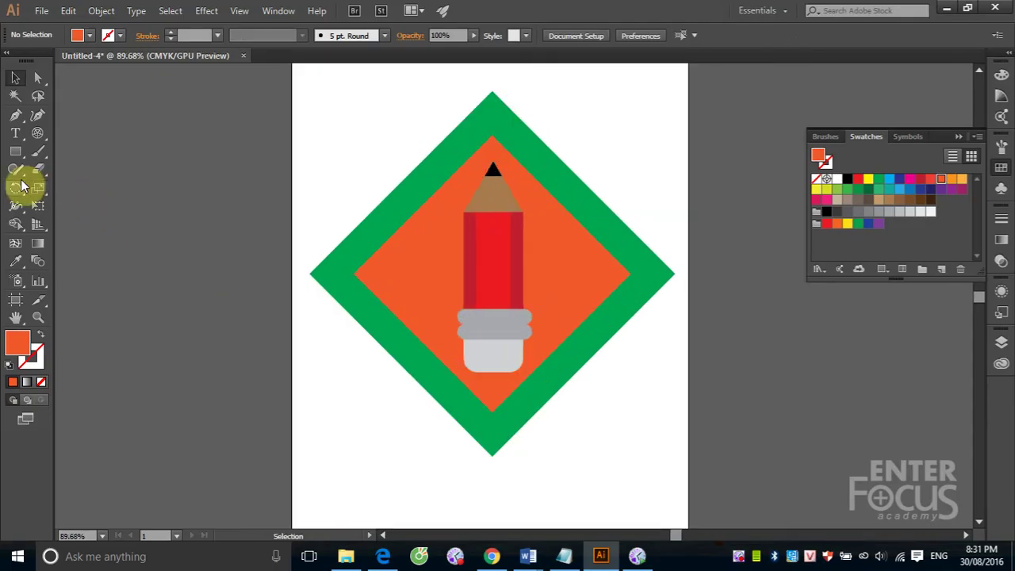
# Step: Draw a small yellow five-pointed star in the upper corner of the green diamond border
pyautogui.click(35, 137)
pyautogui.moveTo(36, 136); pyautogui.dragTo(89, 170)
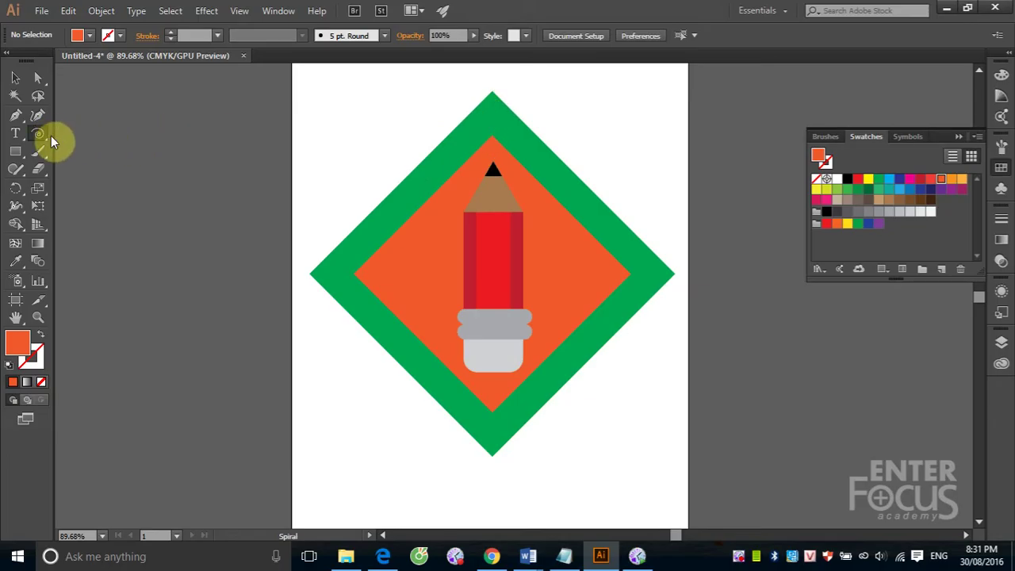
pyautogui.moveTo(18, 152); pyautogui.dragTo(80, 220)
pyautogui.click(868, 178)
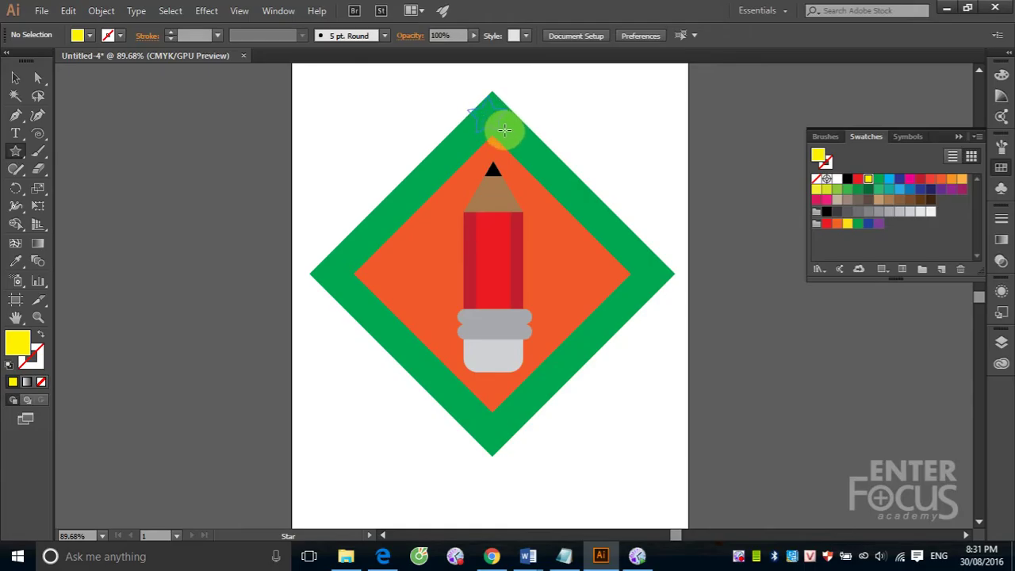
pyautogui.moveTo(487, 116); pyautogui.dragTo(491, 124)
pyautogui.click(17, 78)
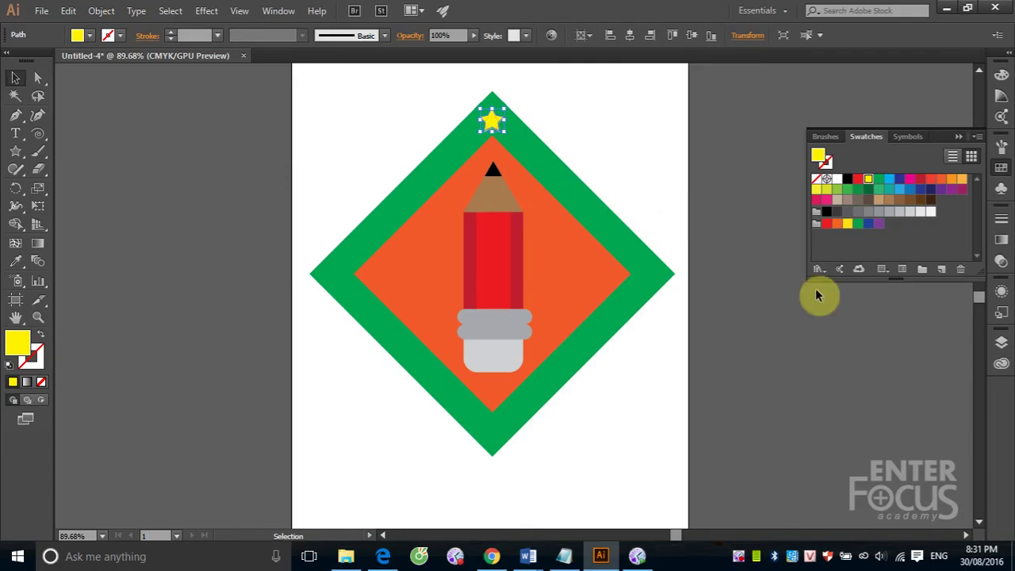
# Step: Draw a small yellow star with more than five points and centre it in the lower corner of the green border
pyautogui.click(15, 150)
pyautogui.moveTo(487, 428); pyautogui.dragTo(493, 433)
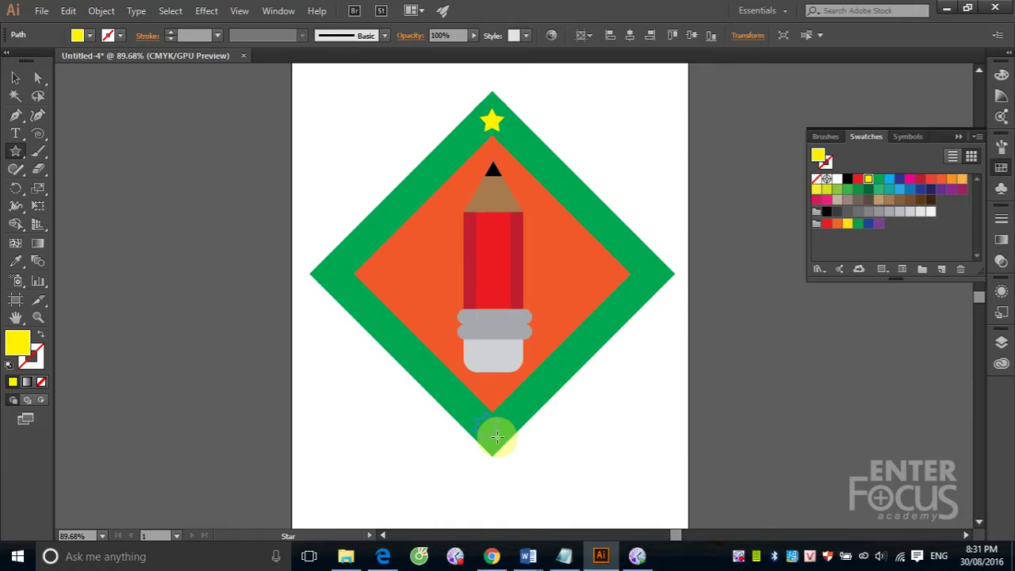
pyautogui.moveTo(497, 436); pyautogui.dragTo(495, 434)
pyautogui.click(15, 77)
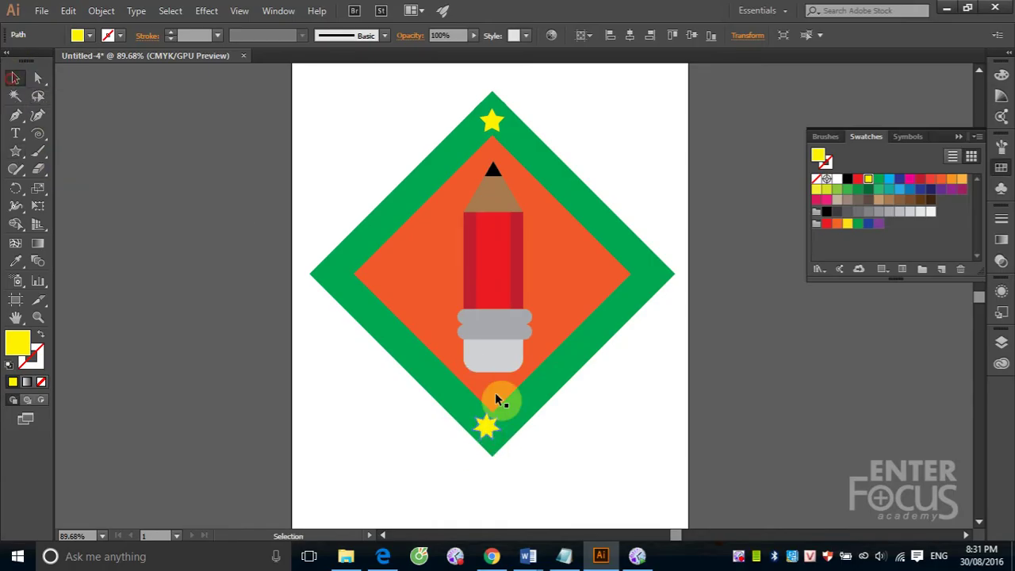
pyautogui.moveTo(492, 431); pyautogui.dragTo(493, 431)
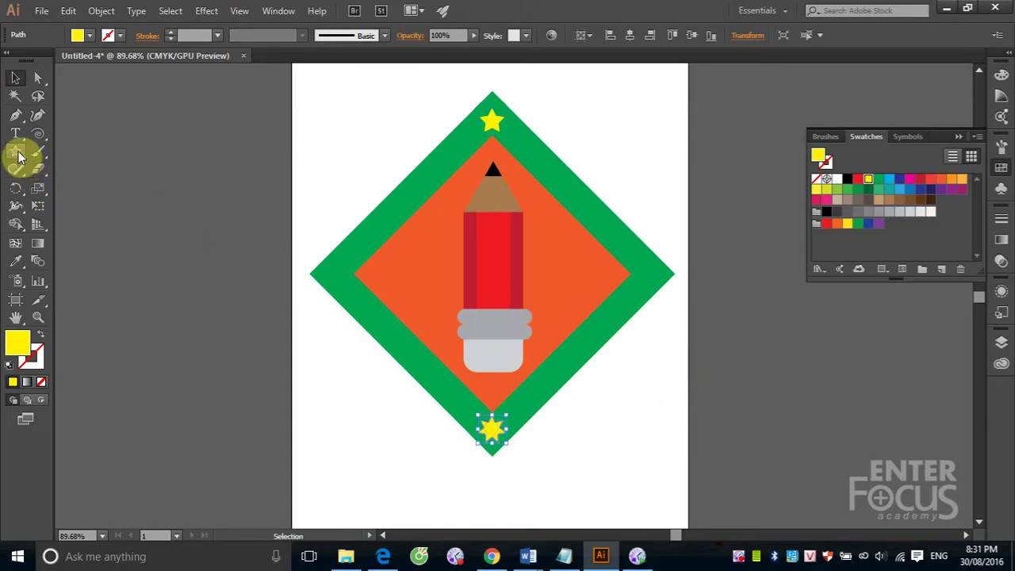
# Step: Draw a small spiral in the left corner of the green border, fill it yellow, and position it inside the corner
pyautogui.click(38, 133)
pyautogui.moveTo(325, 271)
pyautogui.mouseDown()
pyautogui.moveTo(341, 279)
pyautogui.moveTo(332, 275)
pyautogui.mouseUp()
pyautogui.press('/')
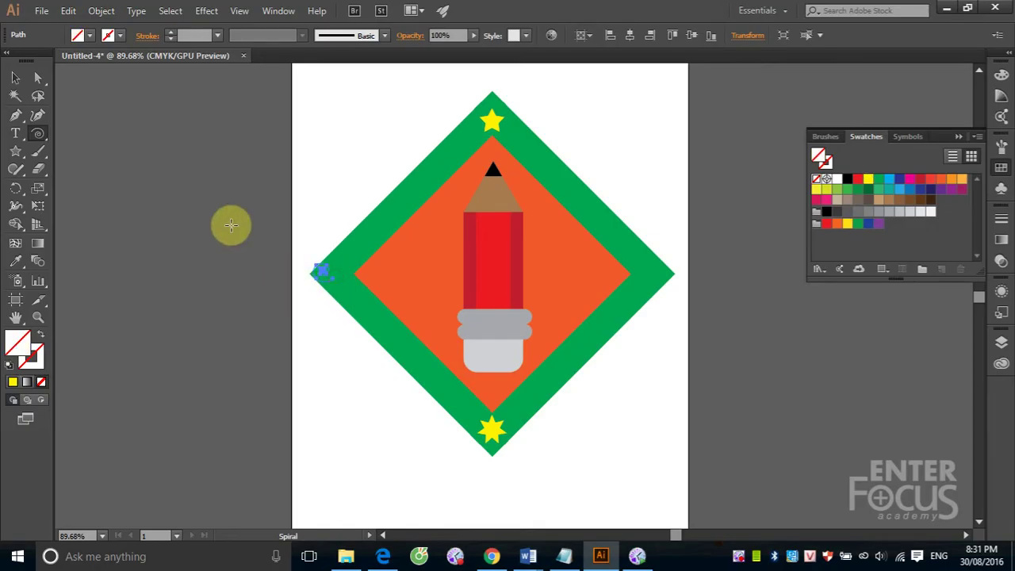
pyautogui.click(870, 181)
pyautogui.click(15, 78)
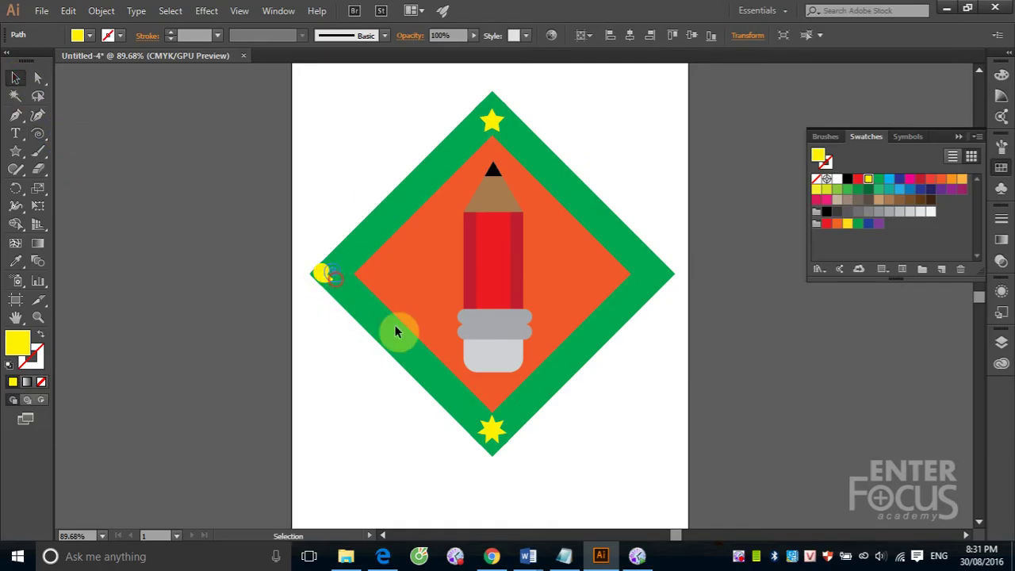
pyautogui.click(682, 279)
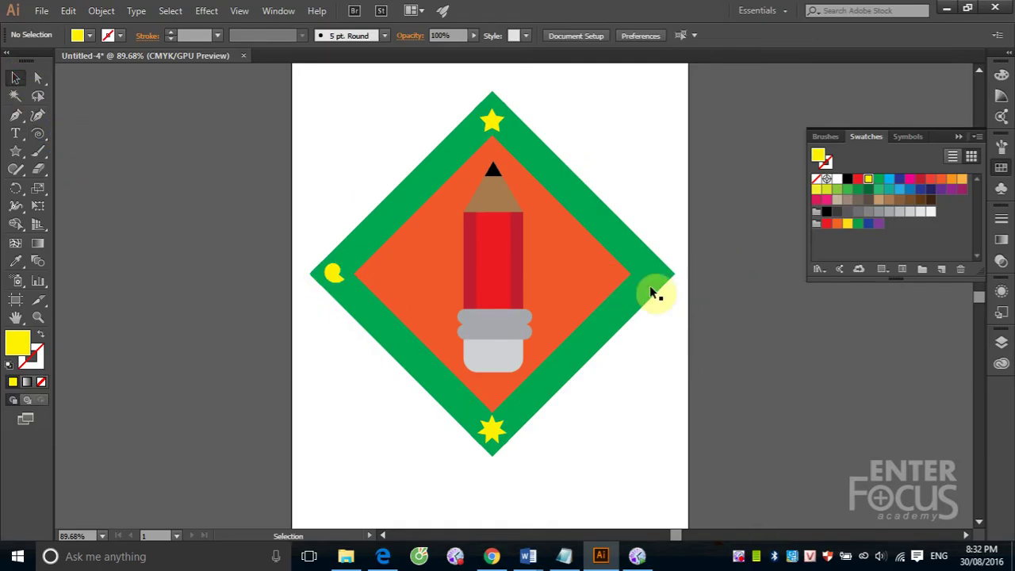
# Step: Draw a small yellow triangle with the Polygon tool in the right corner of the green border
pyautogui.click(15, 152)
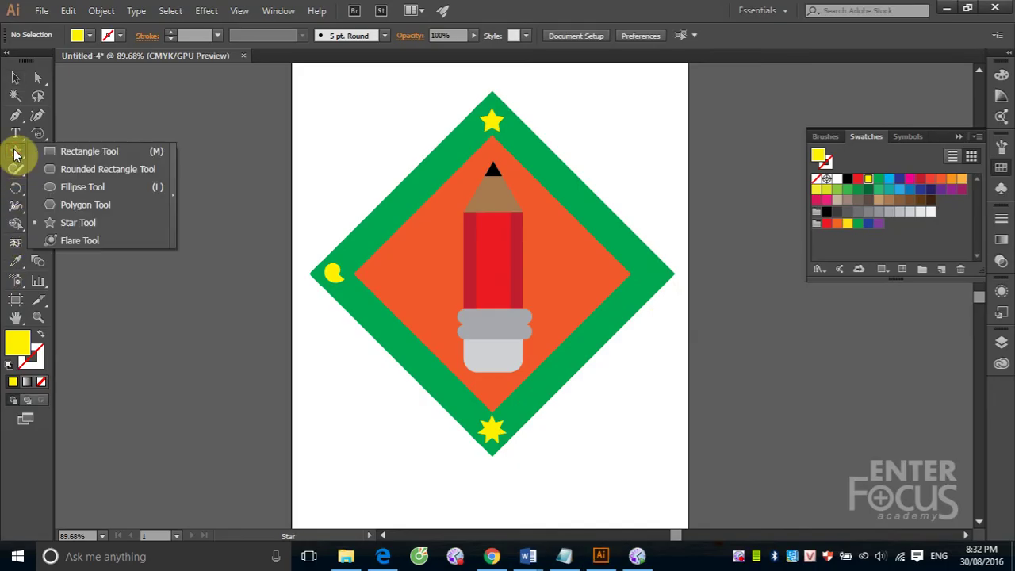
pyautogui.moveTo(15, 151); pyautogui.dragTo(74, 206)
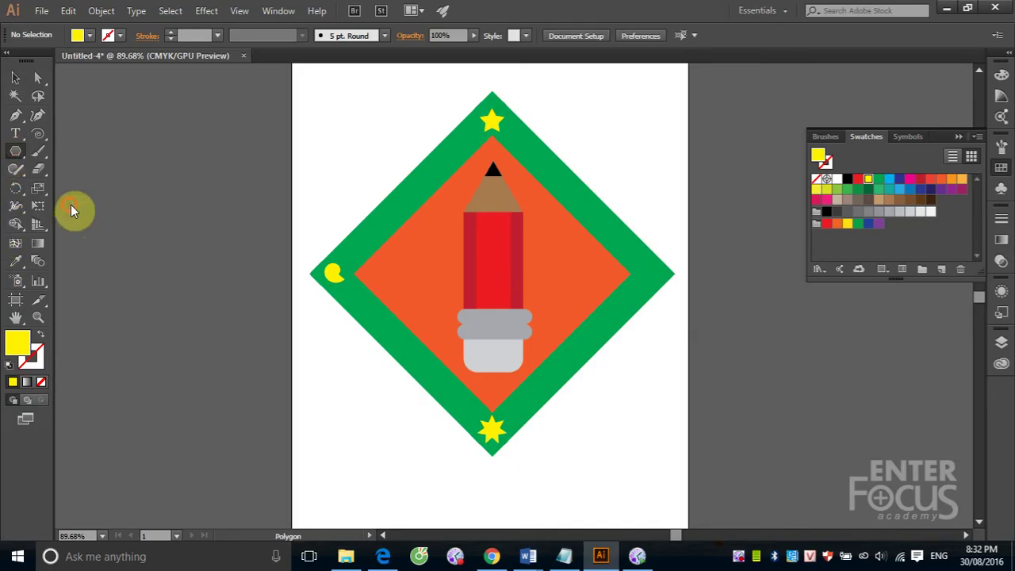
pyautogui.click(15, 152)
pyautogui.moveTo(15, 153); pyautogui.dragTo(81, 206)
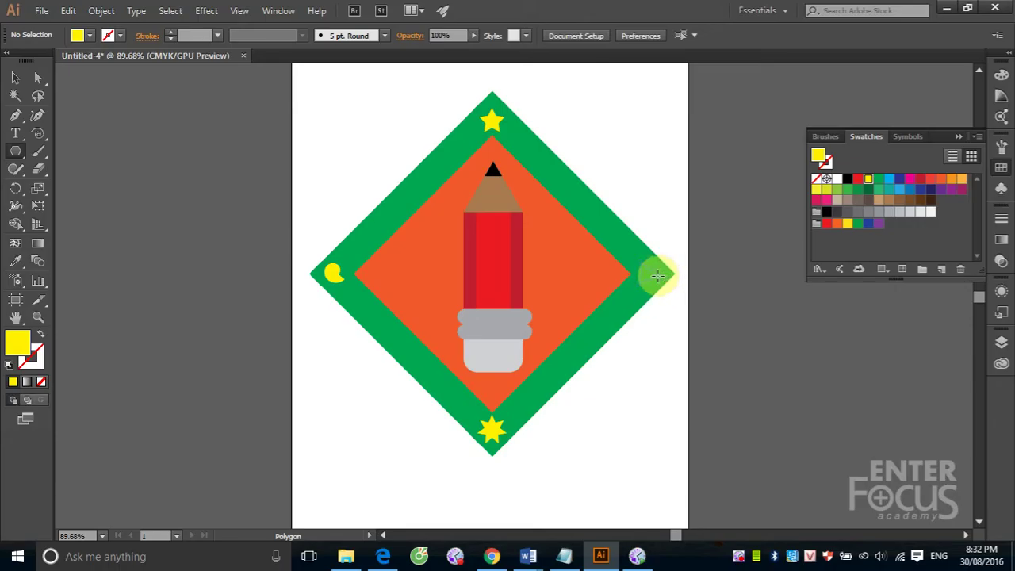
pyautogui.moveTo(649, 274); pyautogui.dragTo(660, 274)
pyautogui.click(15, 77)
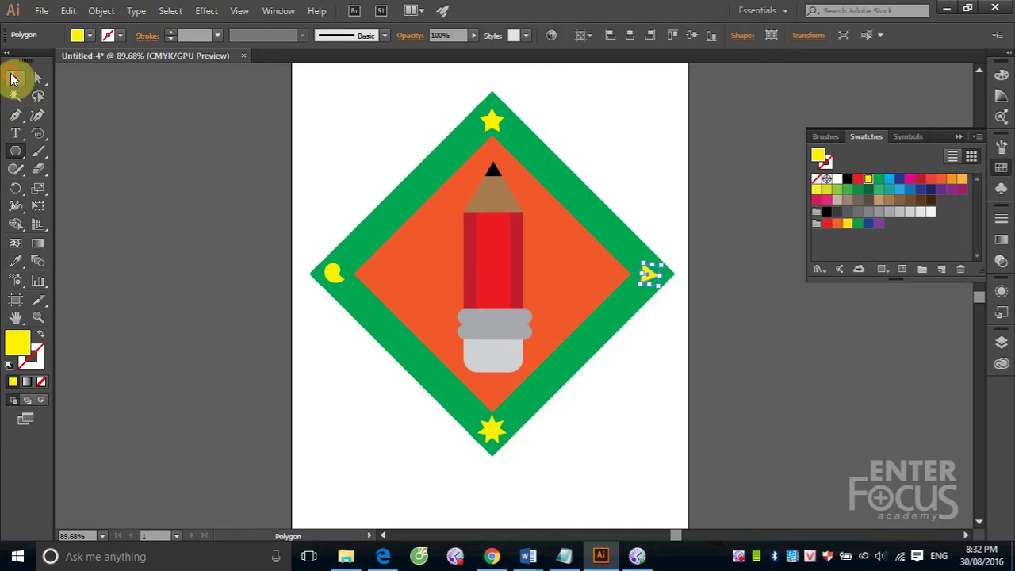
pyautogui.click(127, 159)
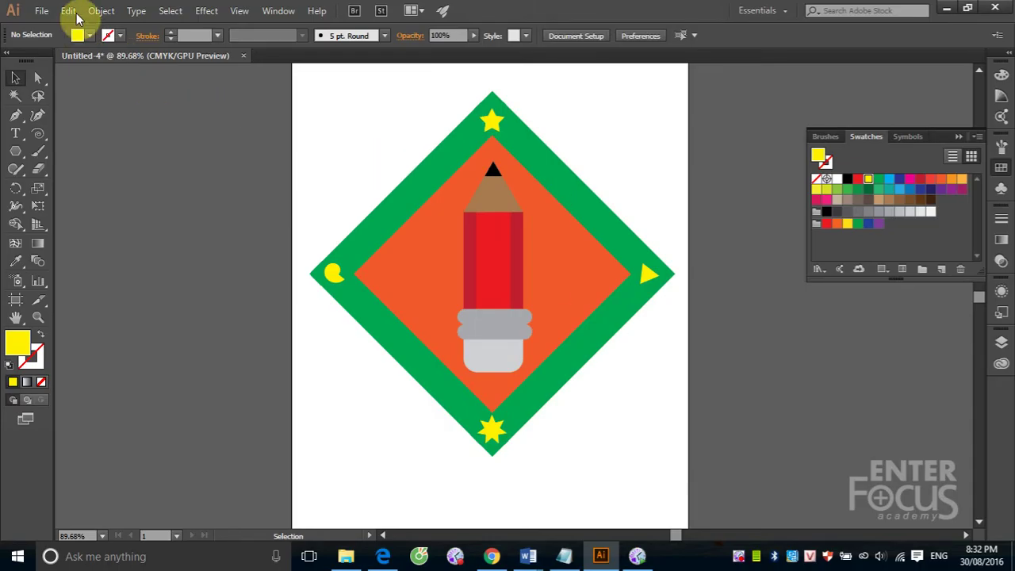
# Step: Create a new blank document
pyautogui.click(42, 11)
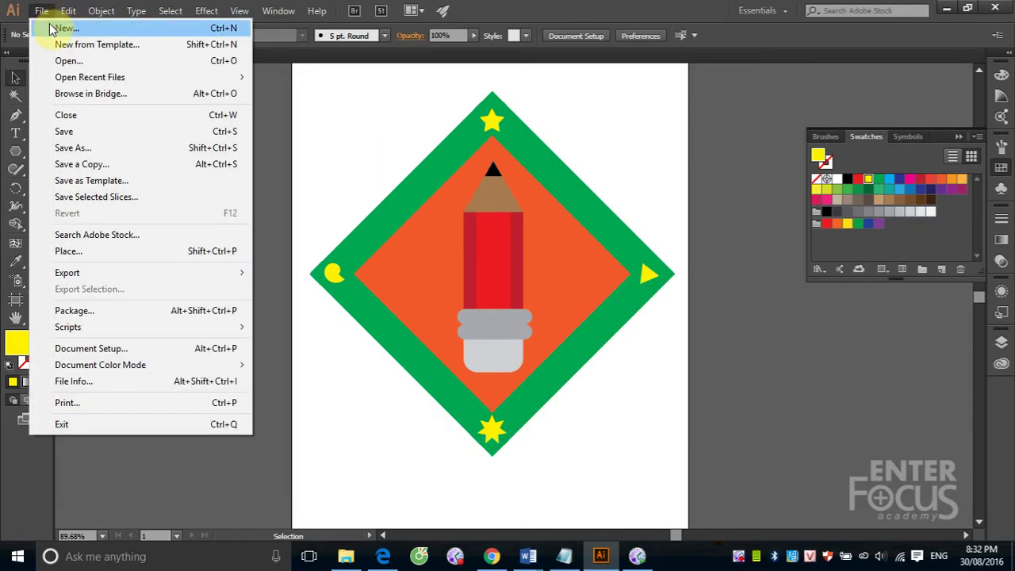
pyautogui.click(46, 28)
pyautogui.click(580, 413)
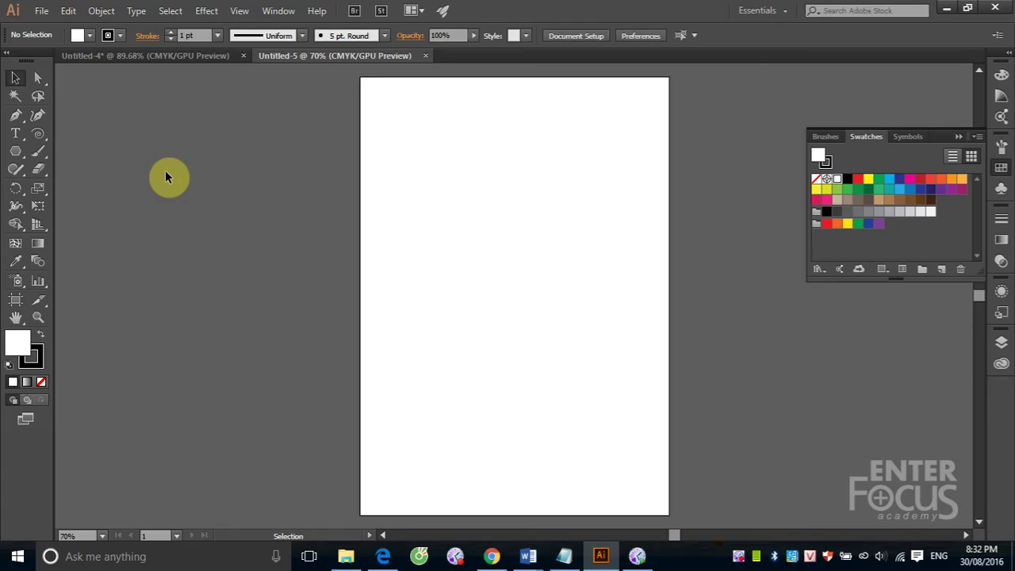
# Step: Draw a wide rectangle across the middle of the artboard and fill it with the darkest brown swatch
pyautogui.moveTo(17, 150)
pyautogui.mouseDown()
pyautogui.moveTo(64, 168)
pyautogui.moveTo(65, 151)
pyautogui.mouseUp()
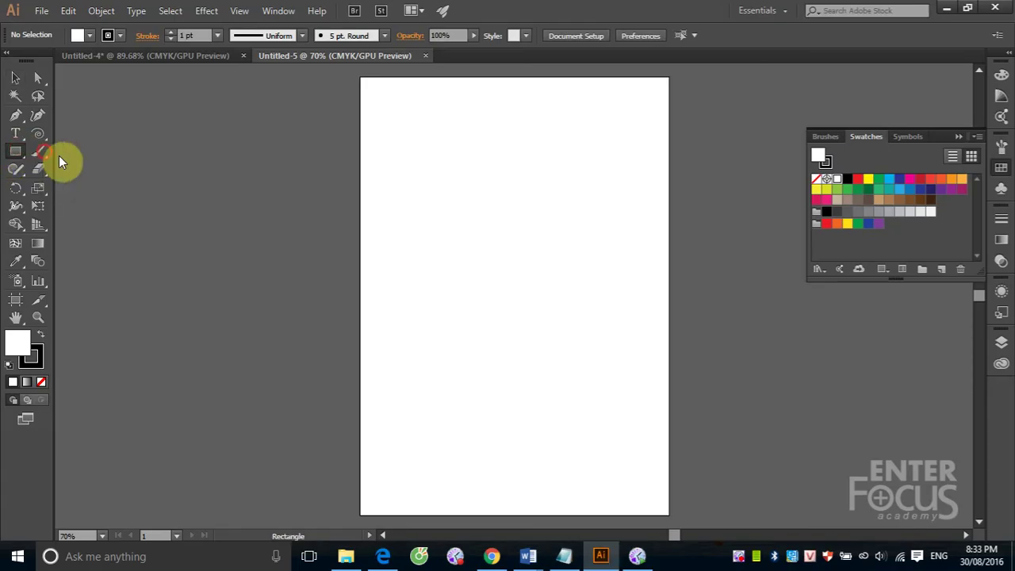
pyautogui.moveTo(379, 202)
pyautogui.mouseDown()
pyautogui.moveTo(610, 372)
pyautogui.moveTo(646, 360)
pyautogui.moveTo(650, 338)
pyautogui.moveTo(641, 358)
pyautogui.mouseUp()
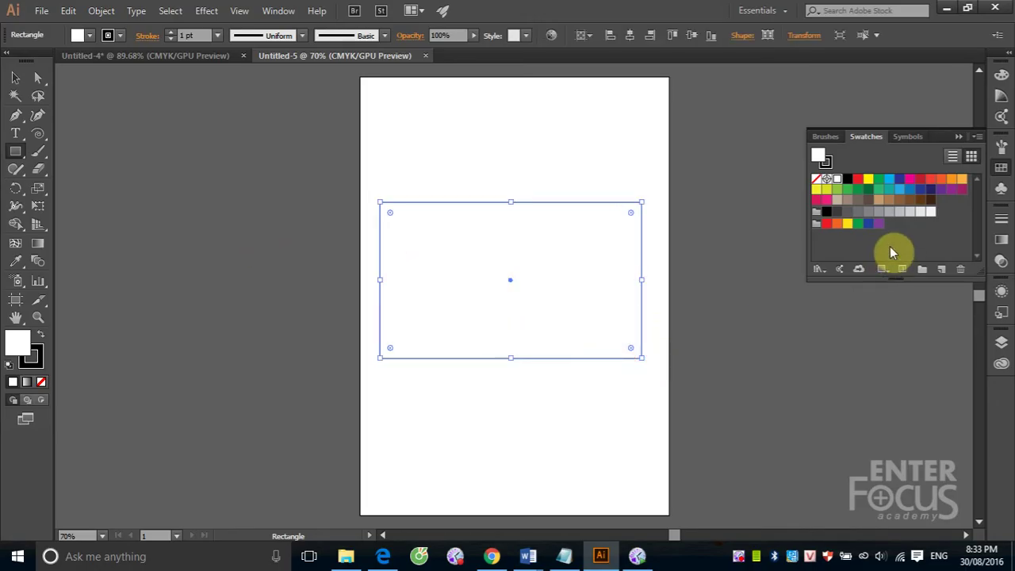
pyautogui.click(931, 199)
pyautogui.click(14, 78)
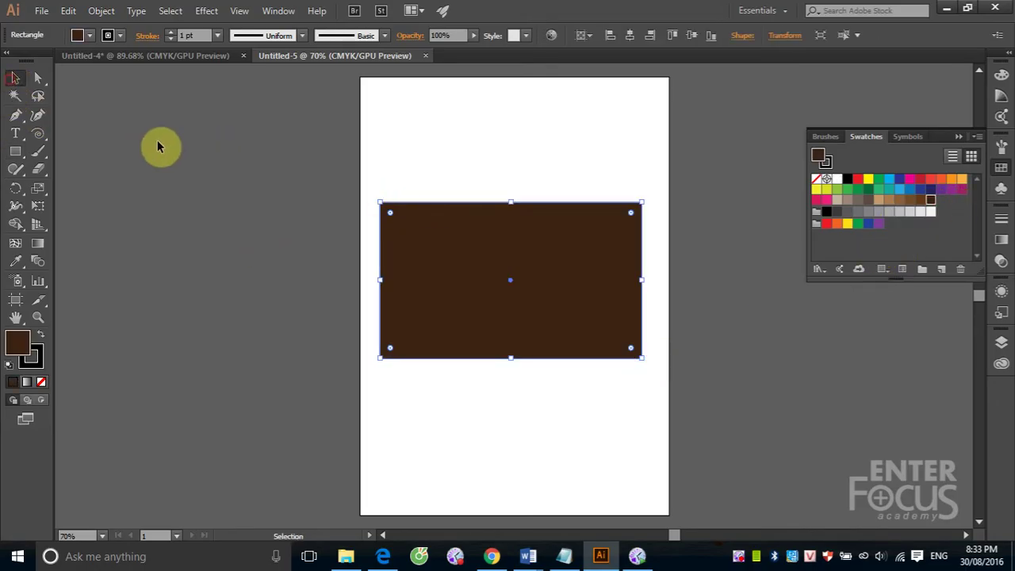
pyautogui.click(363, 183)
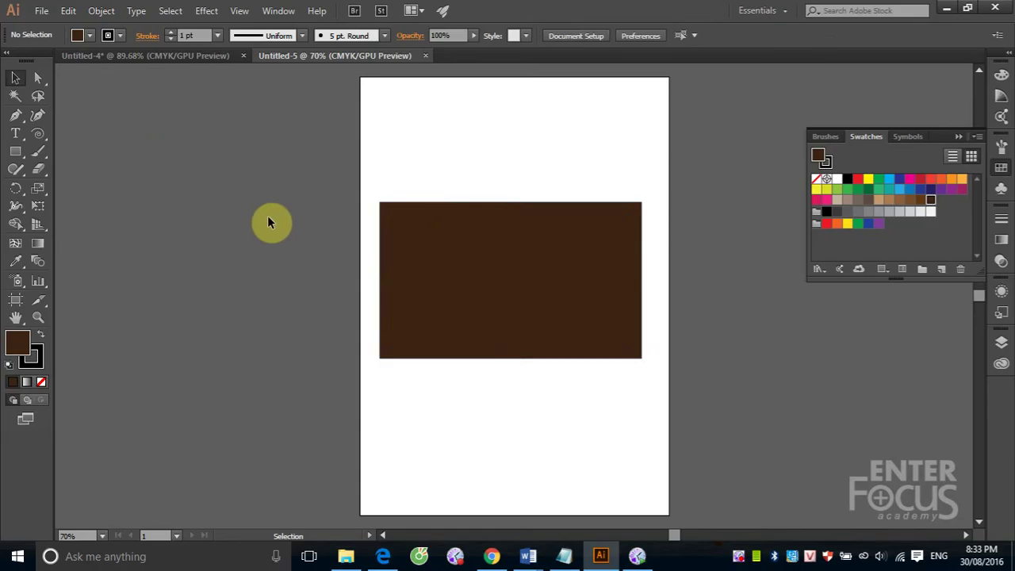
# Step: Place a copy of the dark brown rectangle in front, shrink it slightly about its centre, and fill it with a lighter brown
pyautogui.click(434, 258)
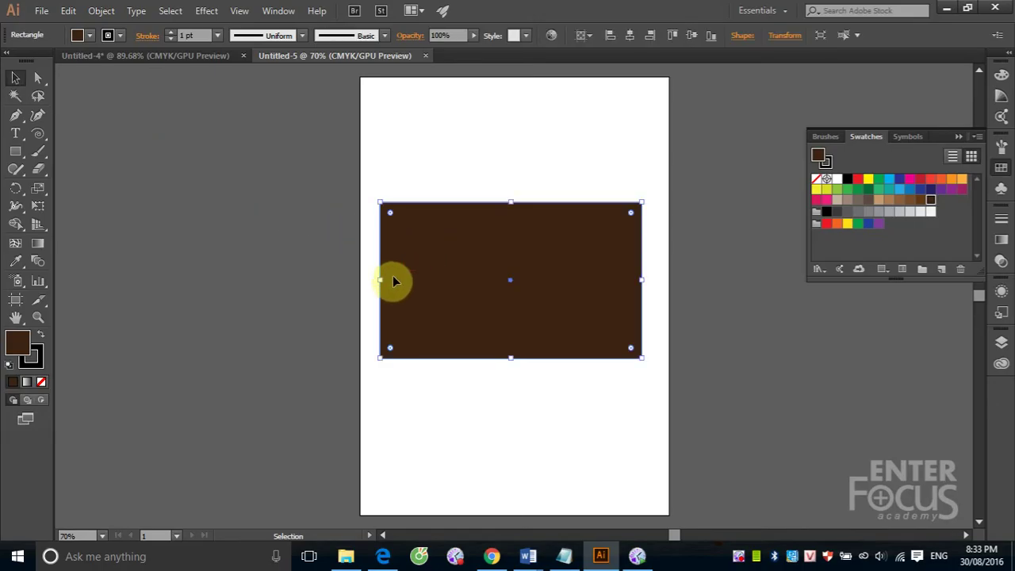
pyautogui.press('a')
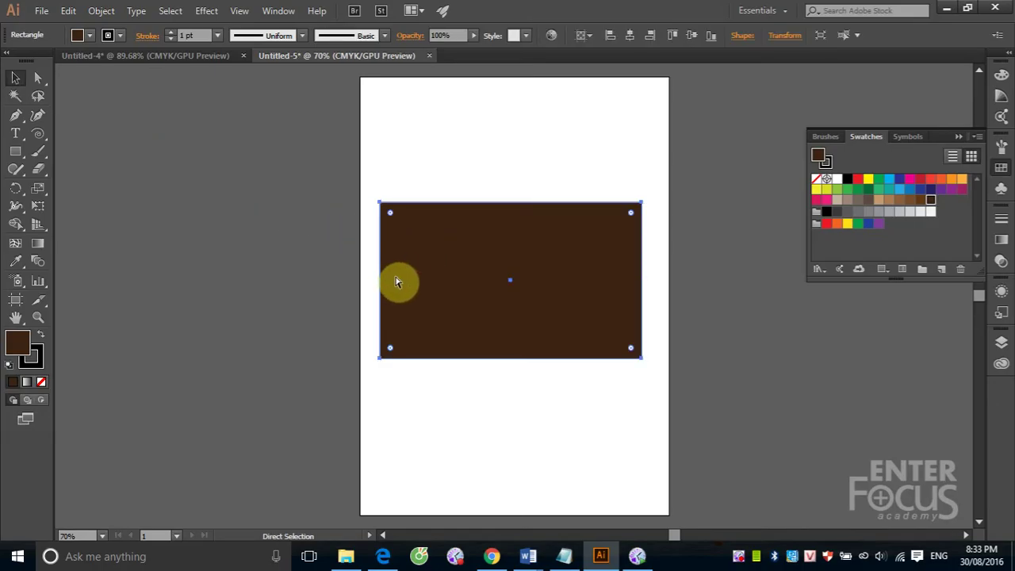
pyautogui.press('v')
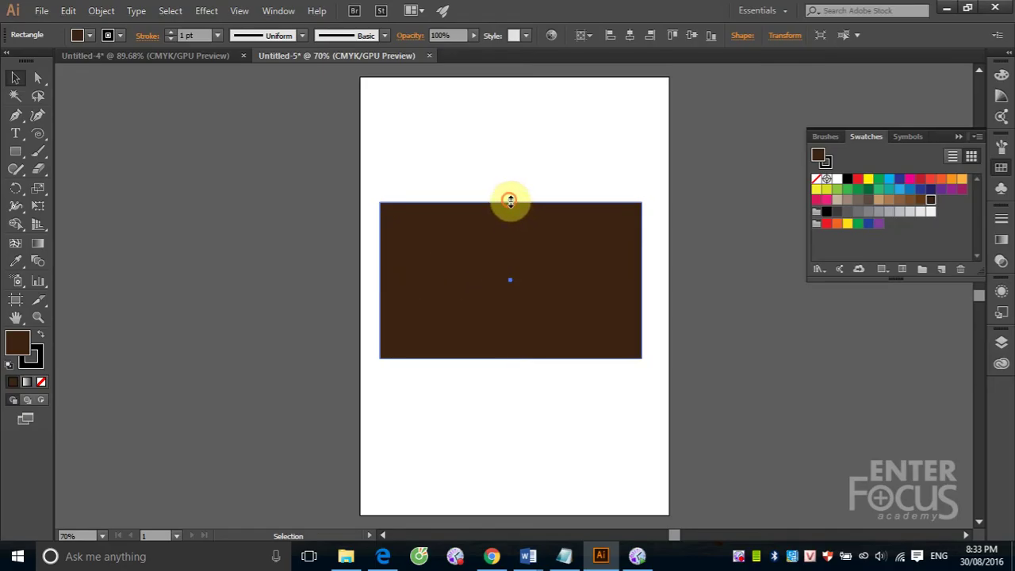
pyautogui.moveTo(509, 200); pyautogui.dragTo(514, 214)
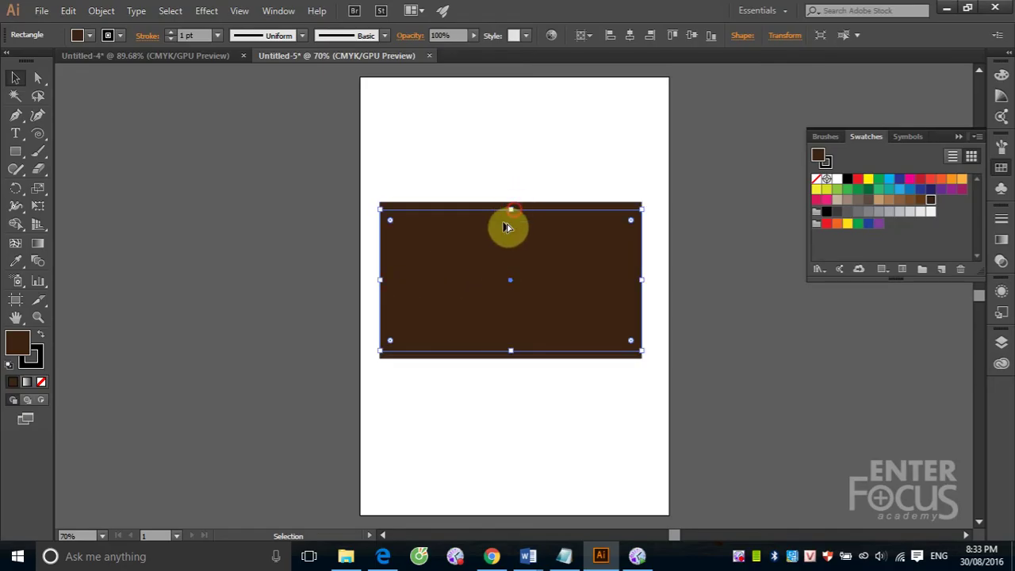
pyautogui.moveTo(381, 281); pyautogui.dragTo(387, 281)
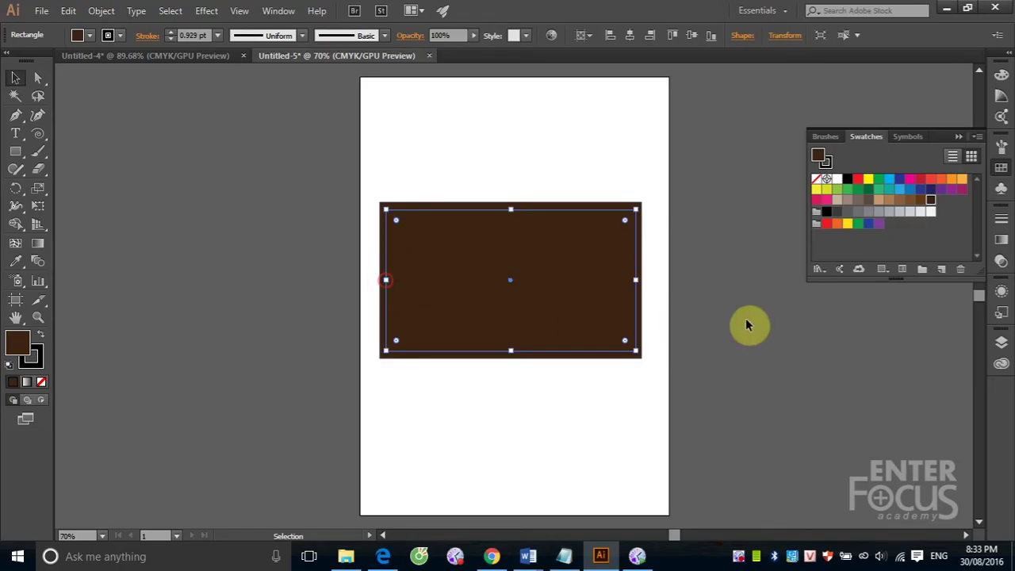
pyautogui.click(920, 201)
pyautogui.click(653, 155)
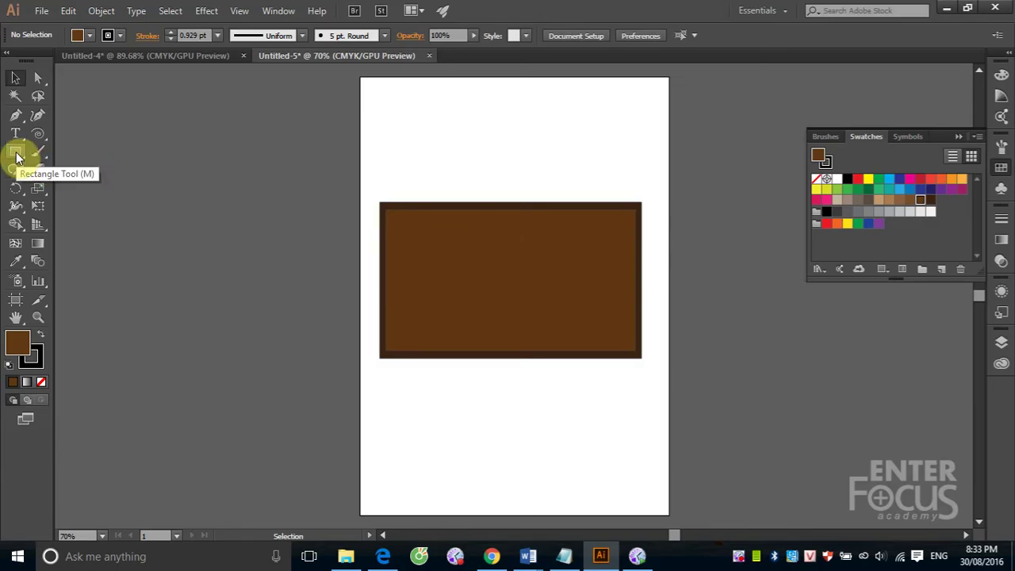
# Step: Draw a large rounded rectangle over the left part of the brown panel, with a dark grey fill and no stroke
pyautogui.moveTo(17, 157); pyautogui.dragTo(48, 165)
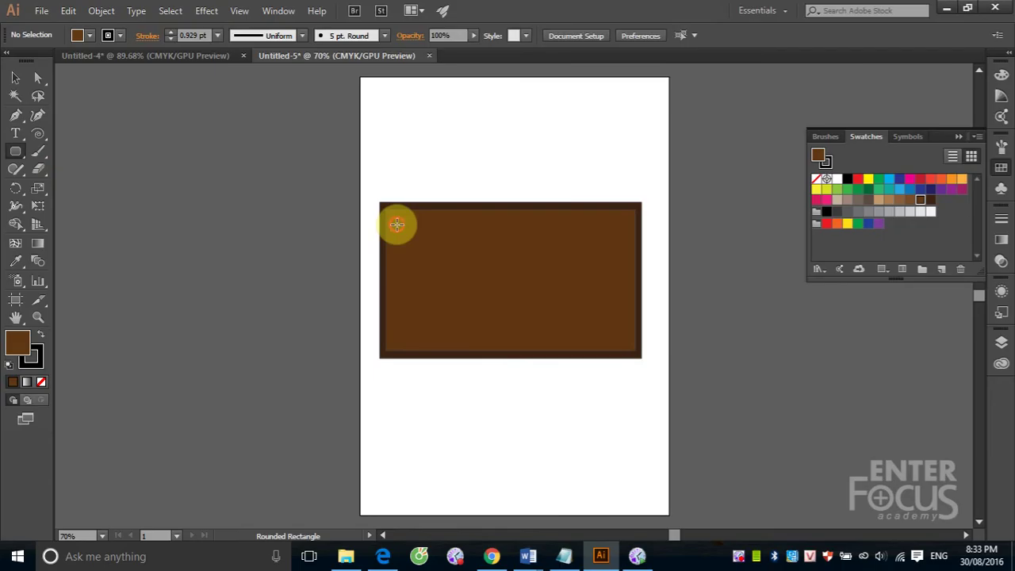
pyautogui.moveTo(396, 225)
pyautogui.mouseDown()
pyautogui.moveTo(562, 335)
pyautogui.moveTo(590, 343)
pyautogui.moveTo(583, 333)
pyautogui.mouseUp()
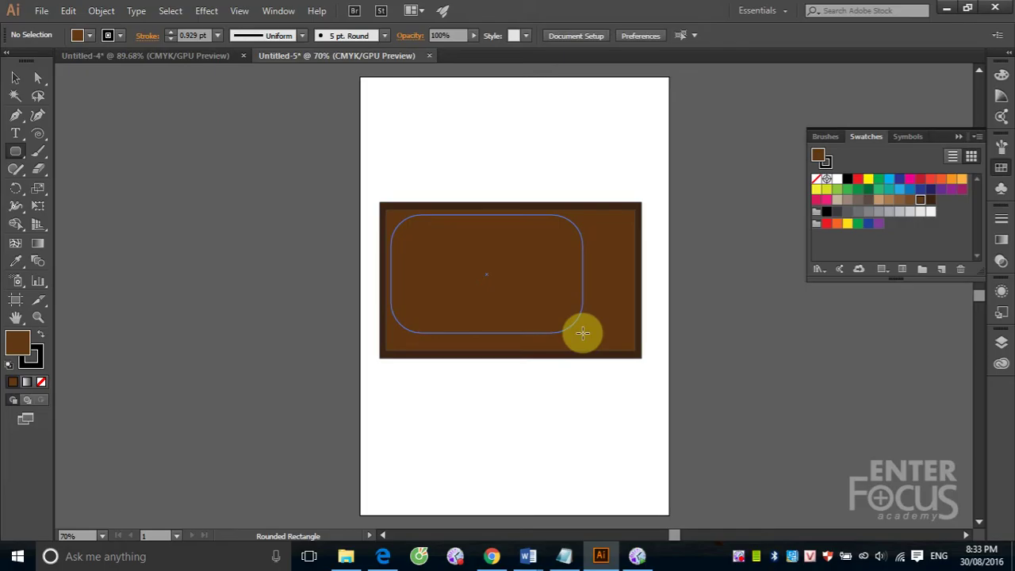
pyautogui.moveTo(582, 333); pyautogui.dragTo(588, 346)
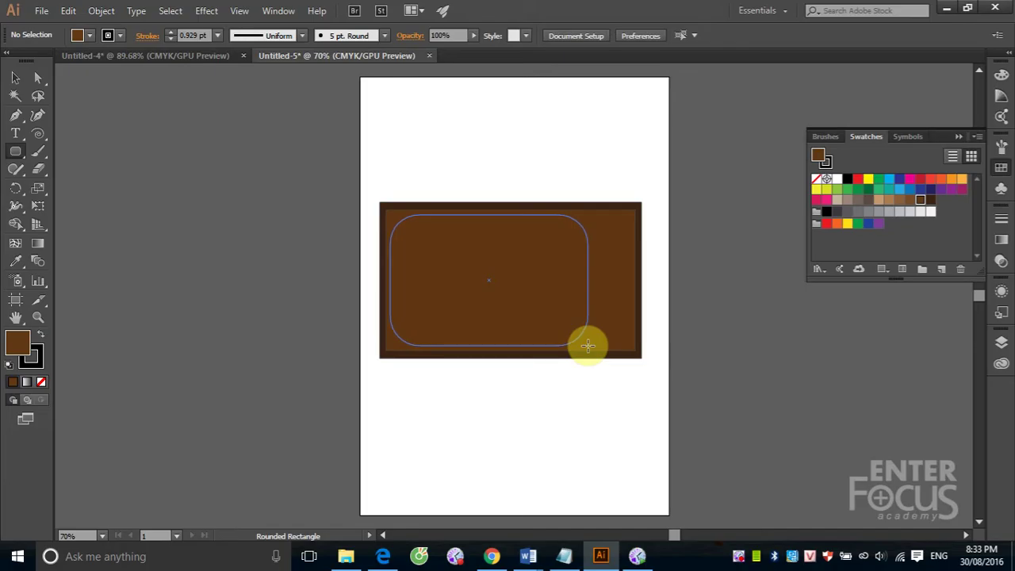
pyautogui.moveTo(587, 346); pyautogui.dragTo(588, 346)
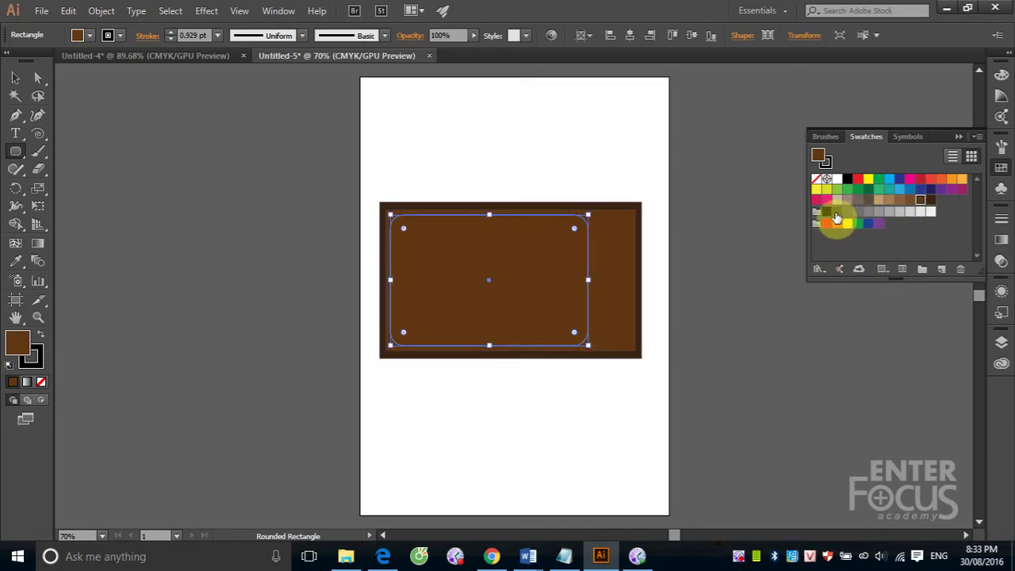
pyautogui.click(837, 214)
pyautogui.click(15, 77)
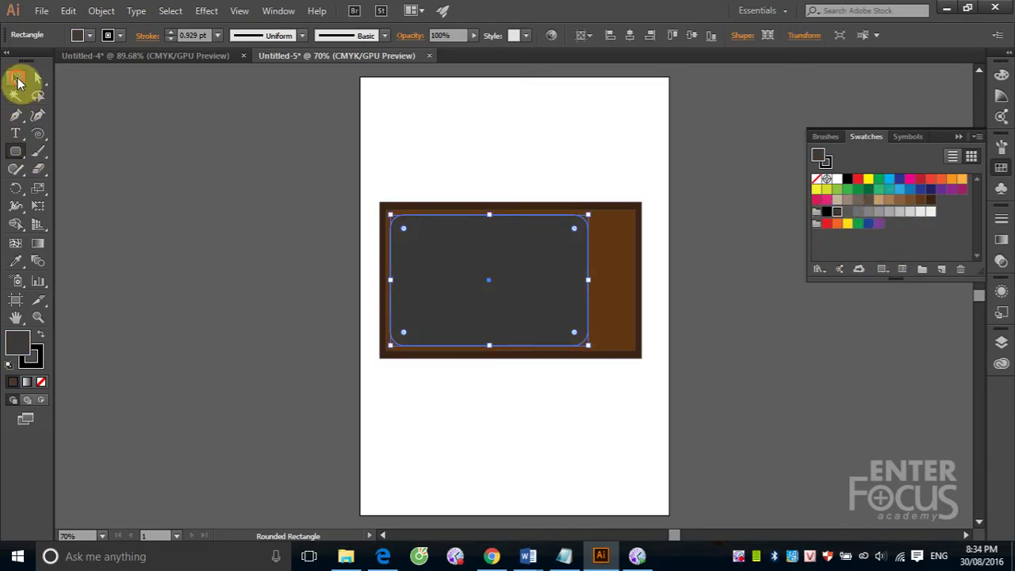
pyautogui.click(141, 164)
pyautogui.click(401, 265)
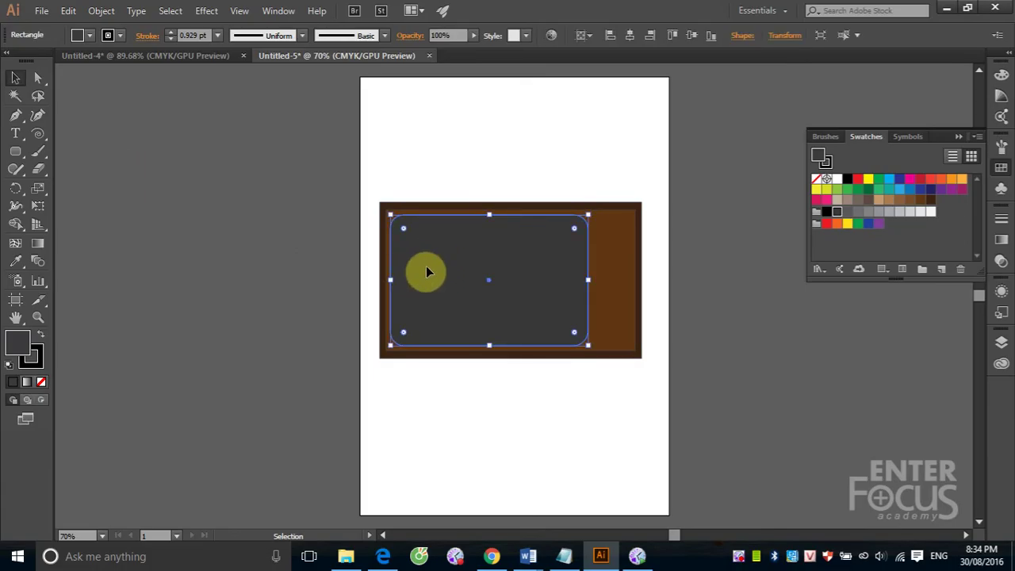
pyautogui.click(35, 355)
pyautogui.click(41, 382)
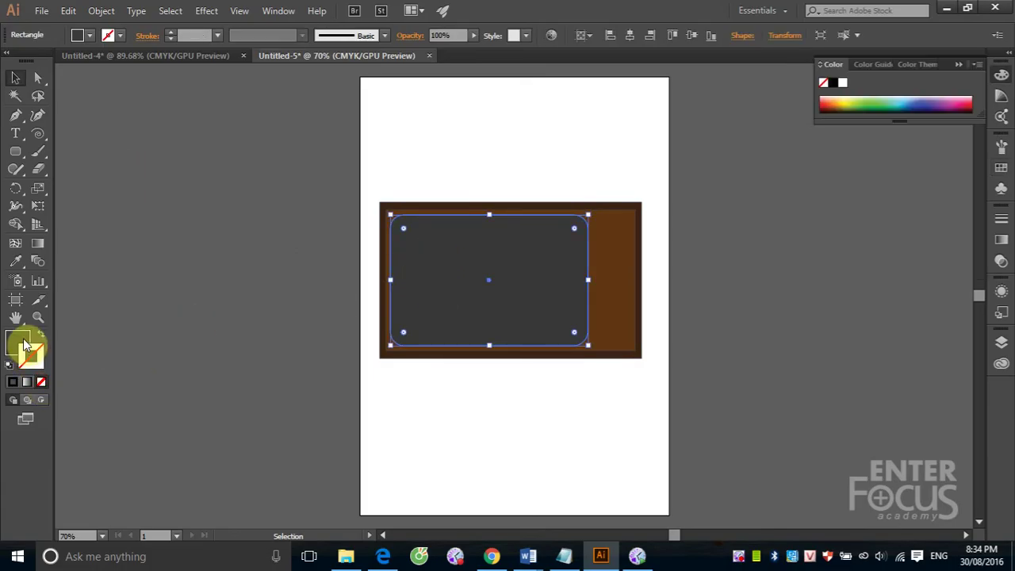
pyautogui.press('x')
# Step: Place a copy of the rounded rectangle in front and shrink it slightly about its centre to leave a thin border
pyautogui.press('a')
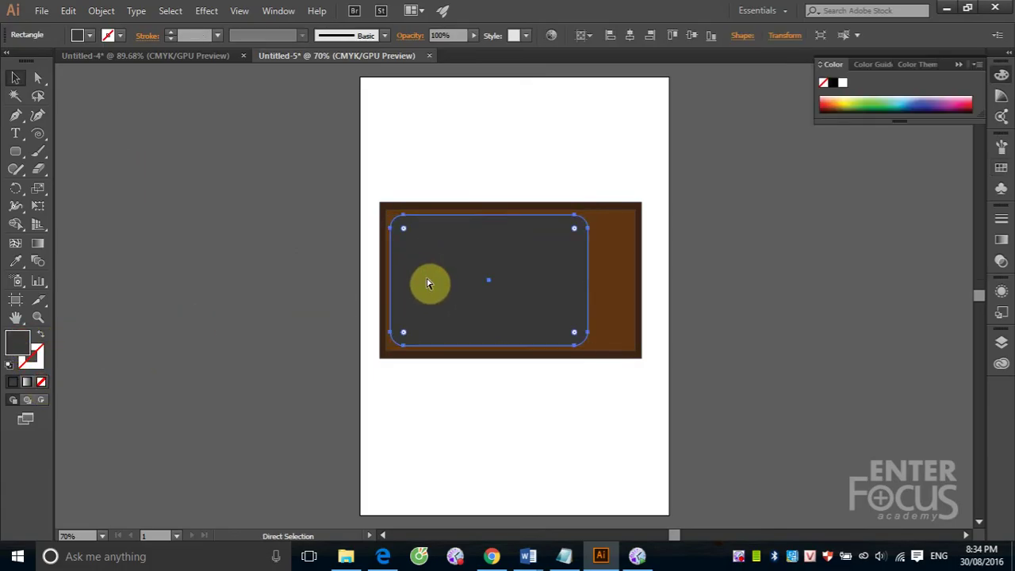
pyautogui.press('v')
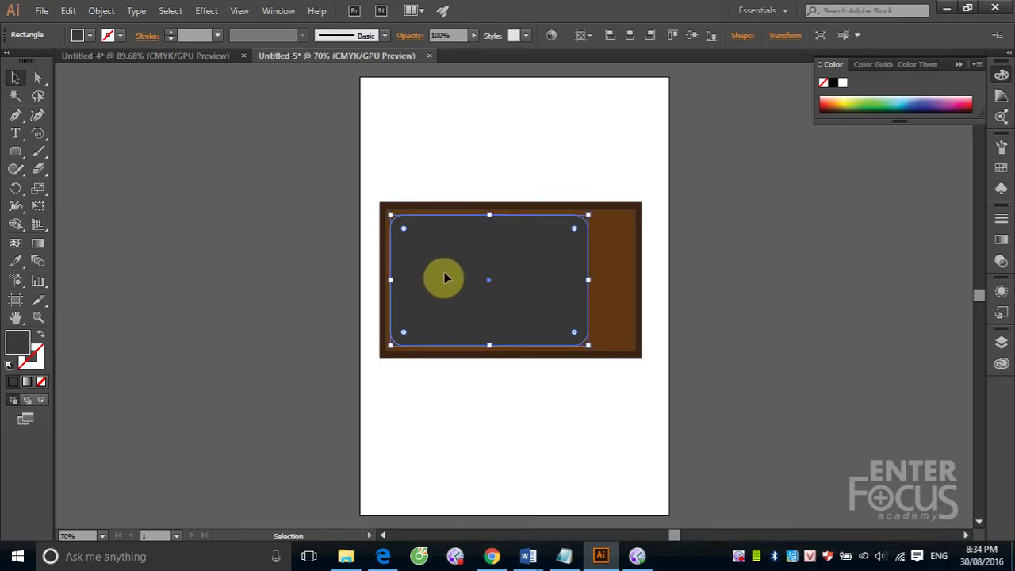
pyautogui.moveTo(489, 214); pyautogui.dragTo(489, 222)
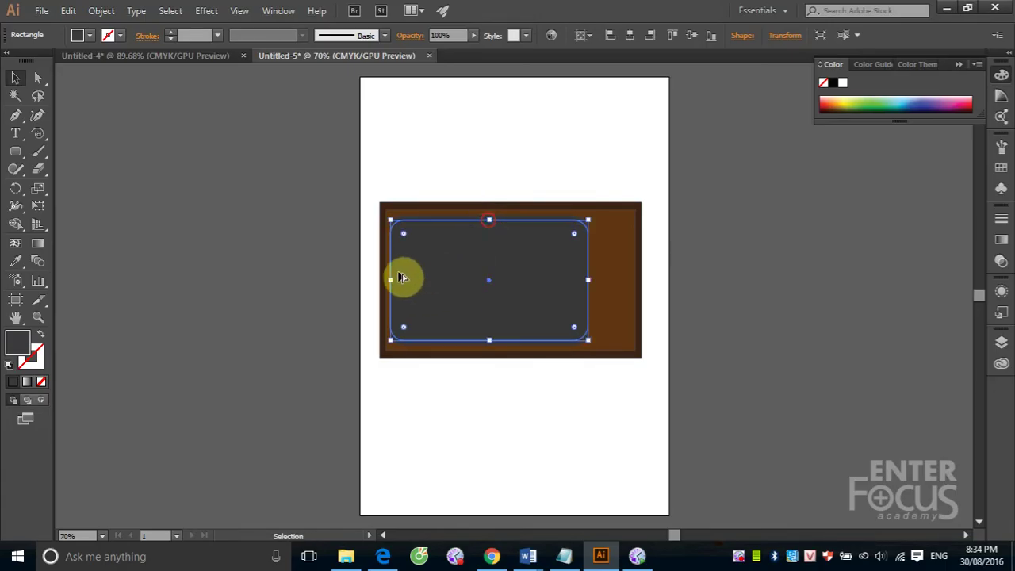
pyautogui.moveTo(391, 281); pyautogui.dragTo(397, 279)
pyautogui.click(258, 240)
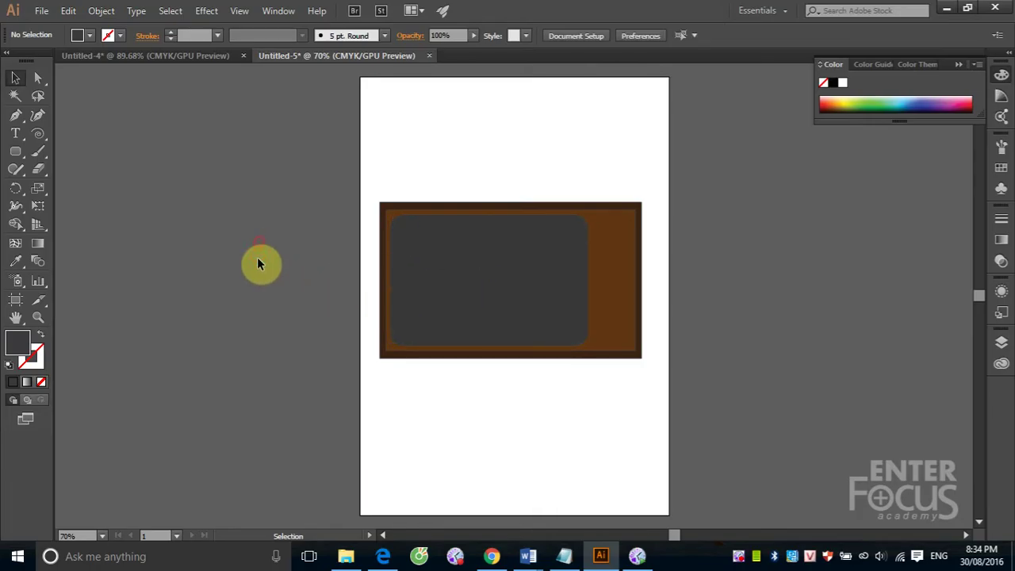
# Step: Fill the inner rounded rectangle with the C=0 M=0 Y=0 K=80 grey
pyautogui.click(445, 274)
pyautogui.click(999, 170)
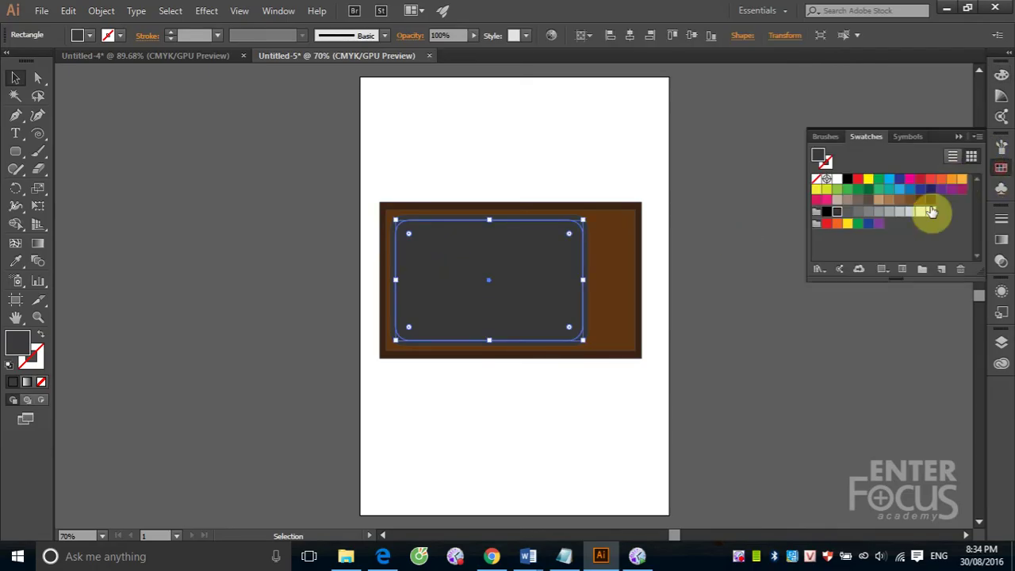
pyautogui.click(847, 213)
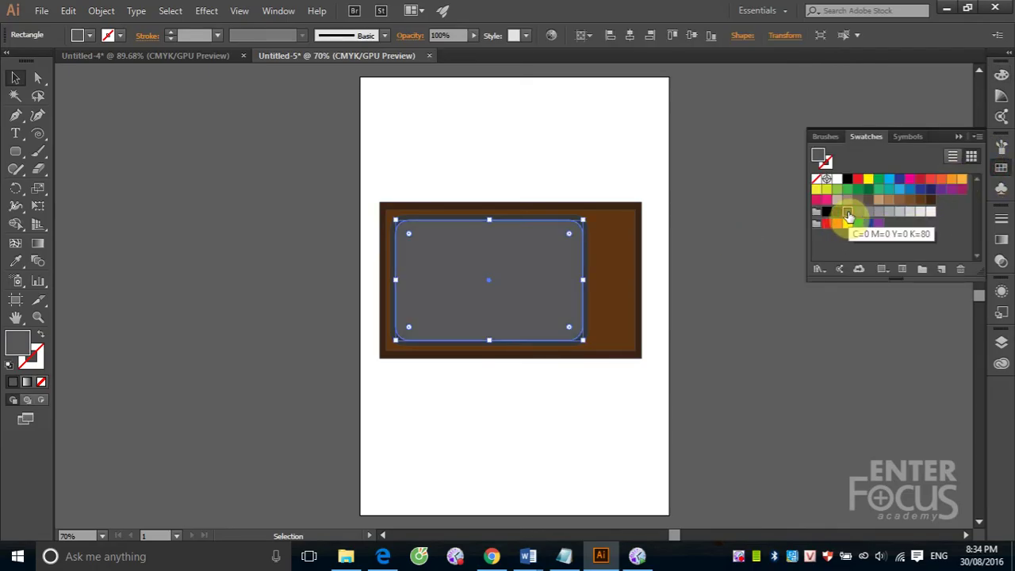
pyautogui.click(682, 273)
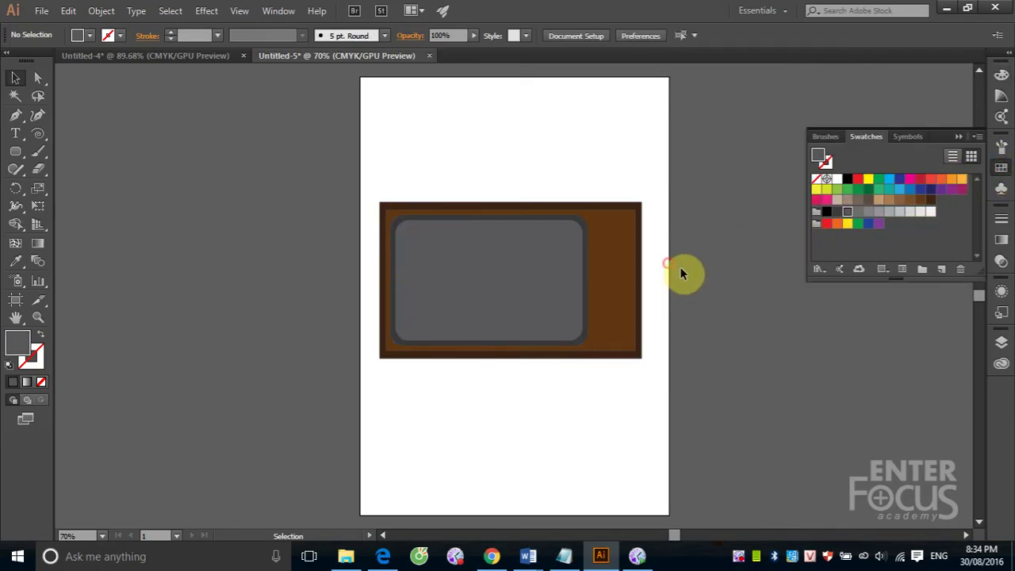
# Step: Fill the outer rounded rectangle black and the inner one dark grey, one shade darker than K=80
pyautogui.click(588, 231)
pyautogui.click(825, 215)
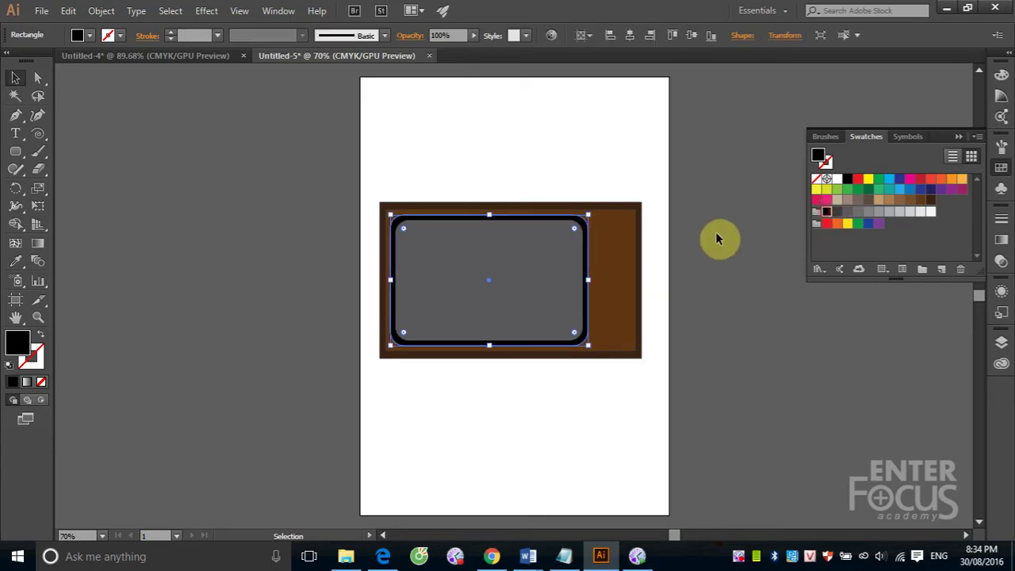
pyautogui.click(720, 238)
pyautogui.click(526, 252)
pyautogui.click(838, 216)
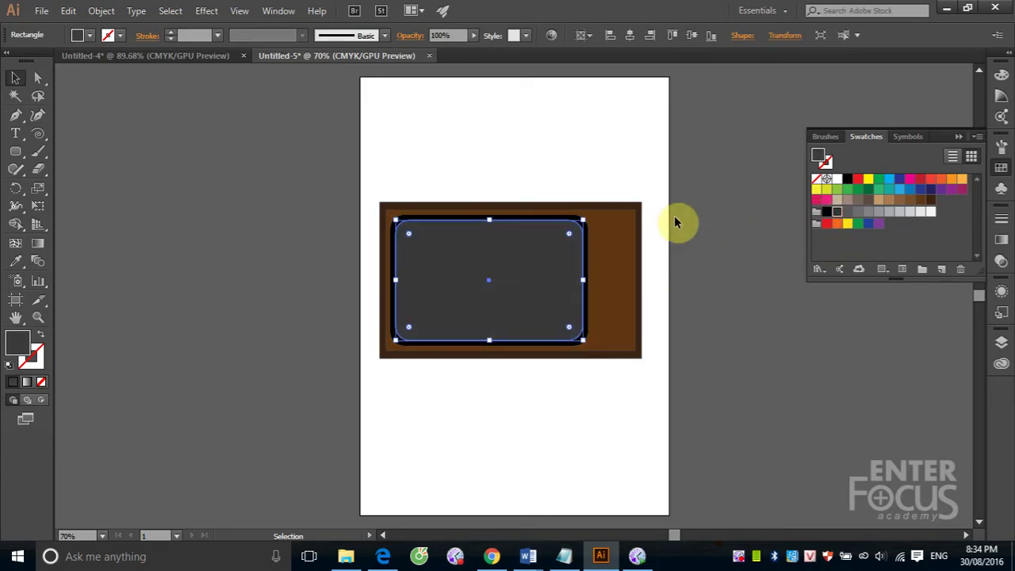
pyautogui.click(736, 198)
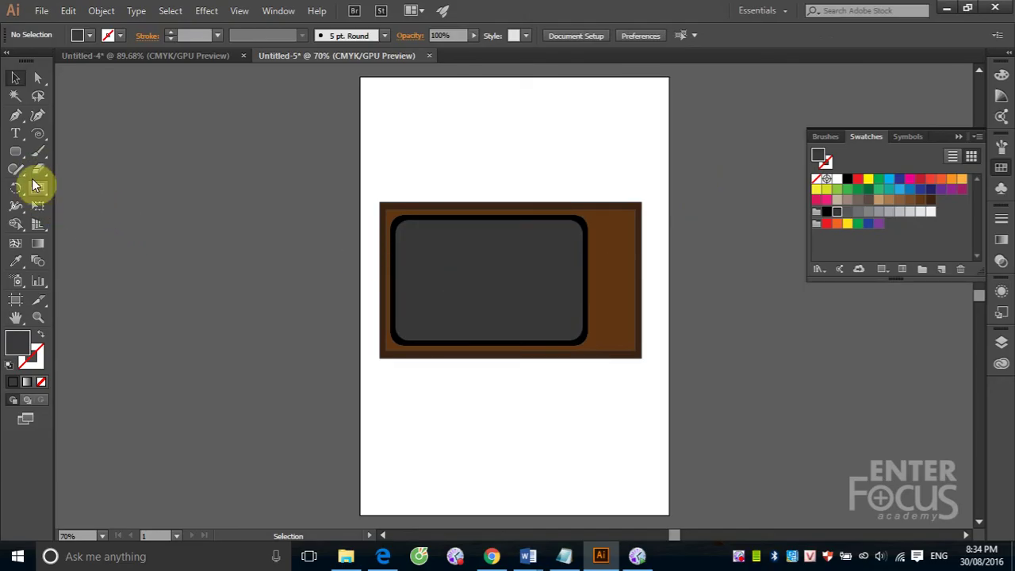
# Step: Draw a thin horizontal rectangle on the brown strip beside the screen at about mid-height and fill it with the darkest brown
pyautogui.click(15, 151)
pyautogui.click(50, 151)
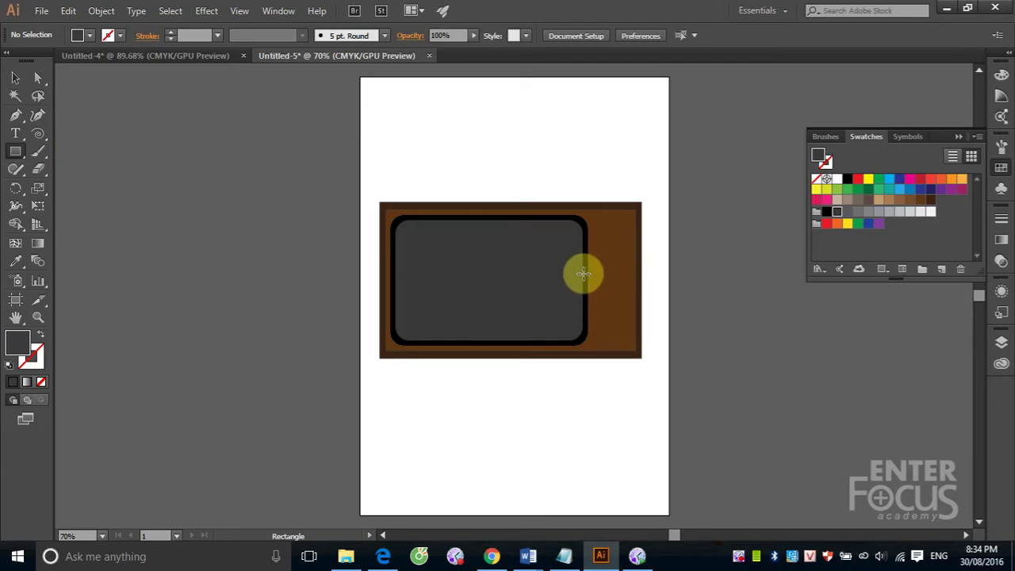
pyautogui.hotkey('ctrl', 'space')
pyautogui.moveTo(476, 191); pyautogui.dragTo(671, 386)
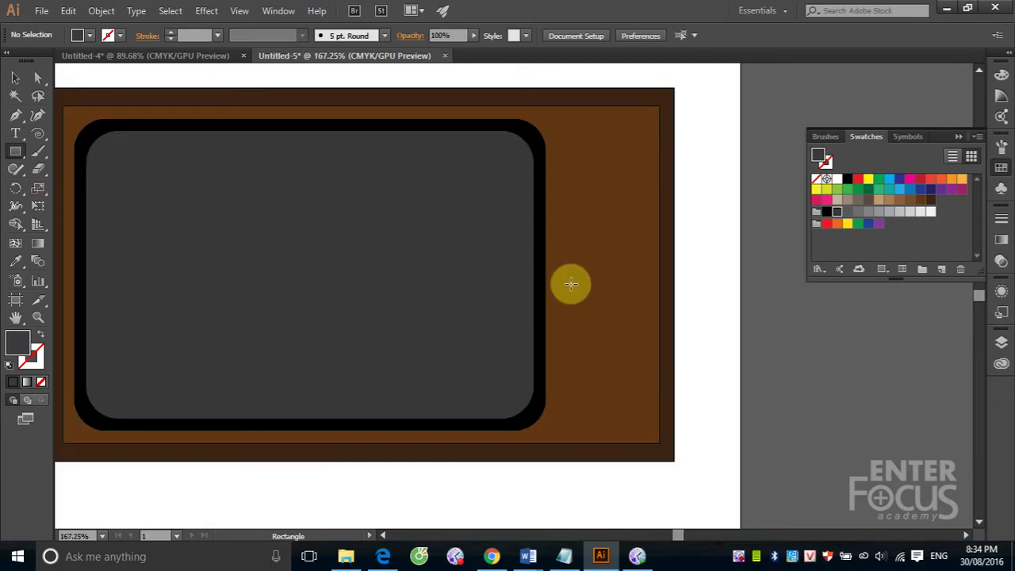
pyautogui.moveTo(554, 269); pyautogui.dragTo(654, 274)
pyautogui.click(15, 77)
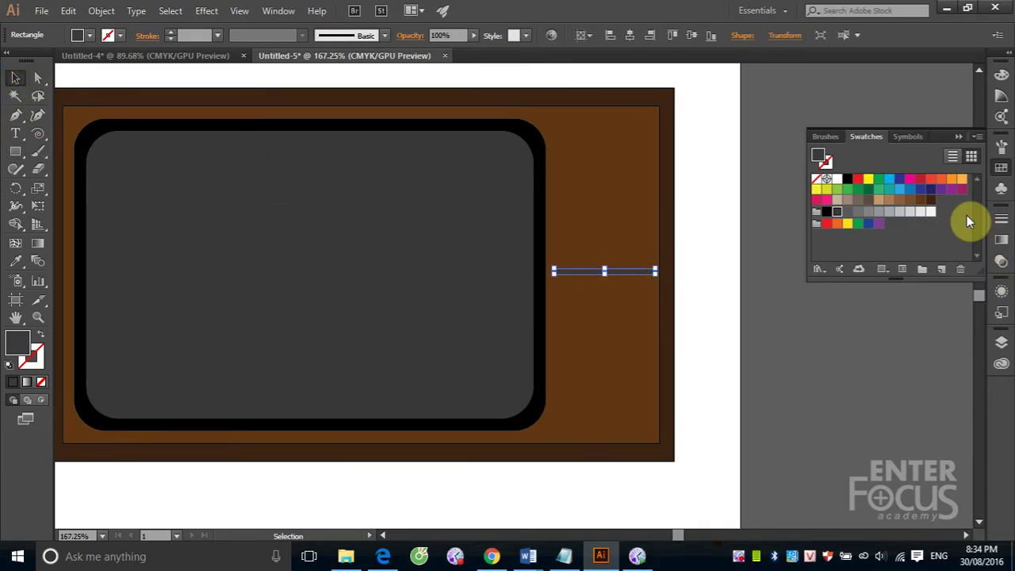
pyautogui.click(931, 199)
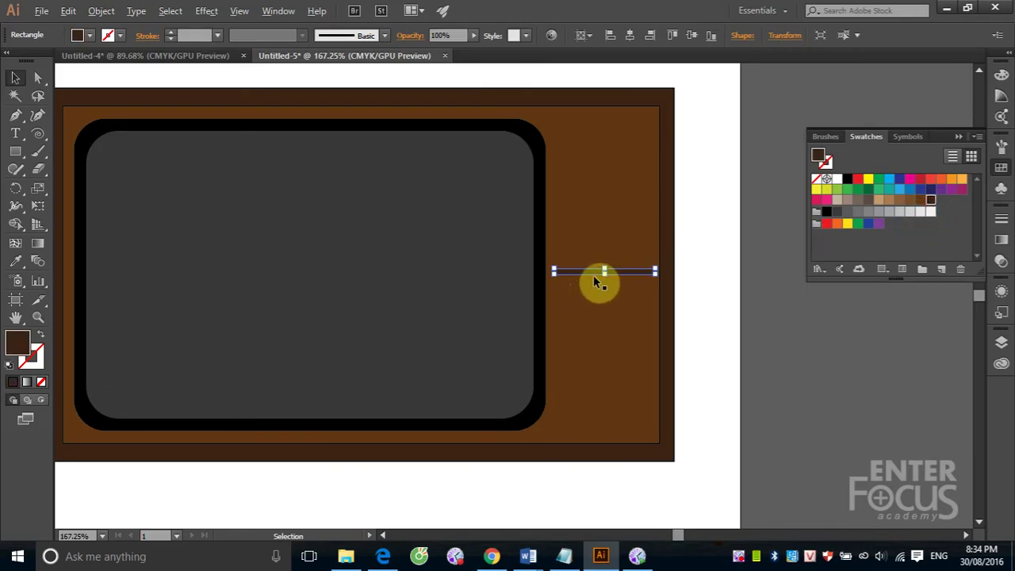
# Step: Duplicate the thin bar a short distance straight below and repeat the copy until evenly spaced bars reach the screen's lower edge
pyautogui.moveTo(601, 276); pyautogui.dragTo(615, 281)
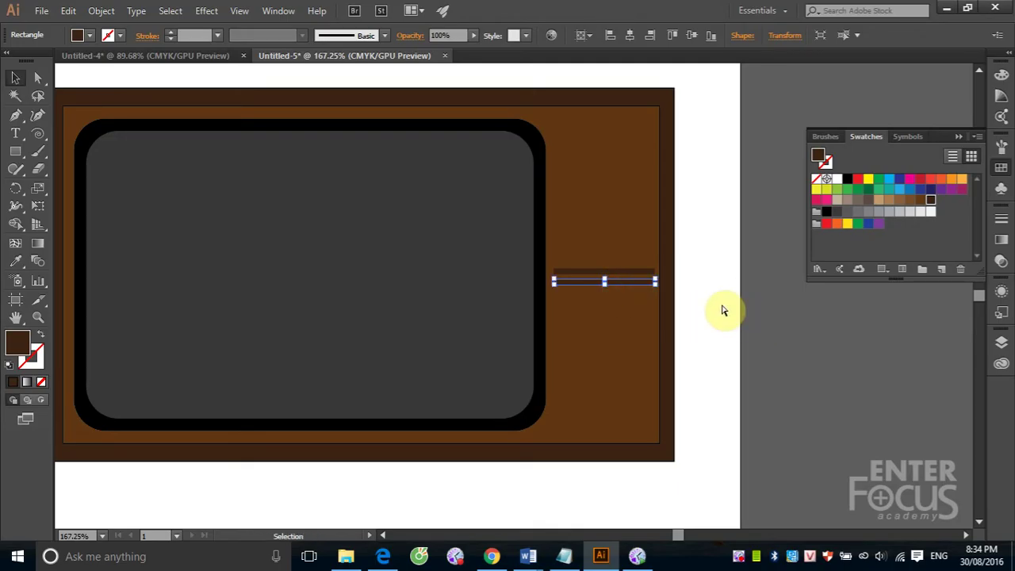
pyautogui.hotkey('ctrl', 'd')
pyautogui.hotkey('ctrl', 'd')
pyautogui.hotkey('ctrl', 'd')
pyautogui.hotkey('ctrl', 'd')
pyautogui.hotkey('ctrl', 'd')
pyautogui.hotkey('ctrl', 'd')
pyautogui.hotkey('ctrl', 'd')
pyautogui.hotkey('ctrl', 'd')
pyautogui.hotkey('ctrl', 'd')
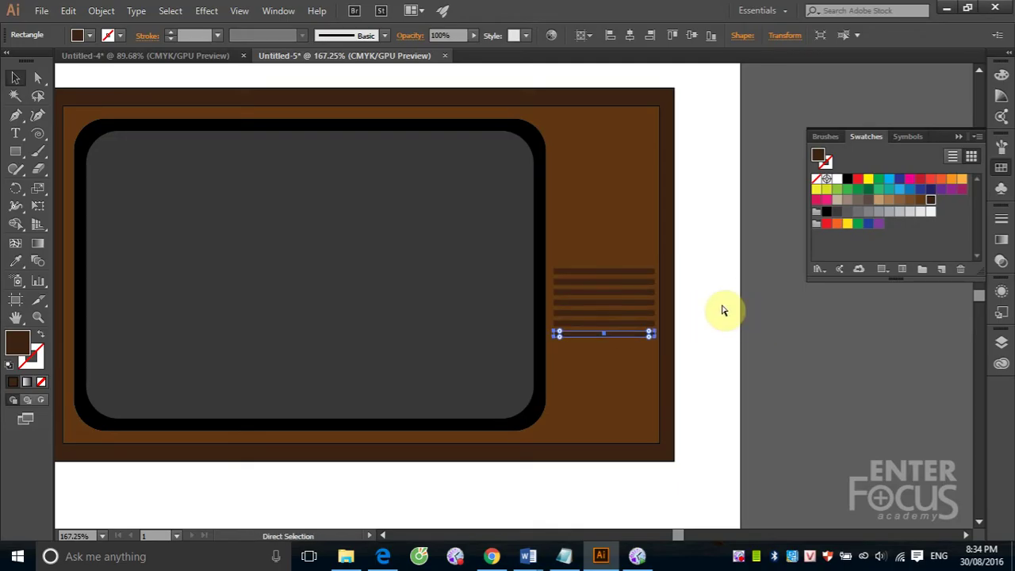
pyautogui.hotkey('ctrl', 'd')
pyautogui.hotkey('ctrl', 'd')
pyautogui.hotkey('ctrl', 'd')
pyautogui.hotkey('ctrl', 'd')
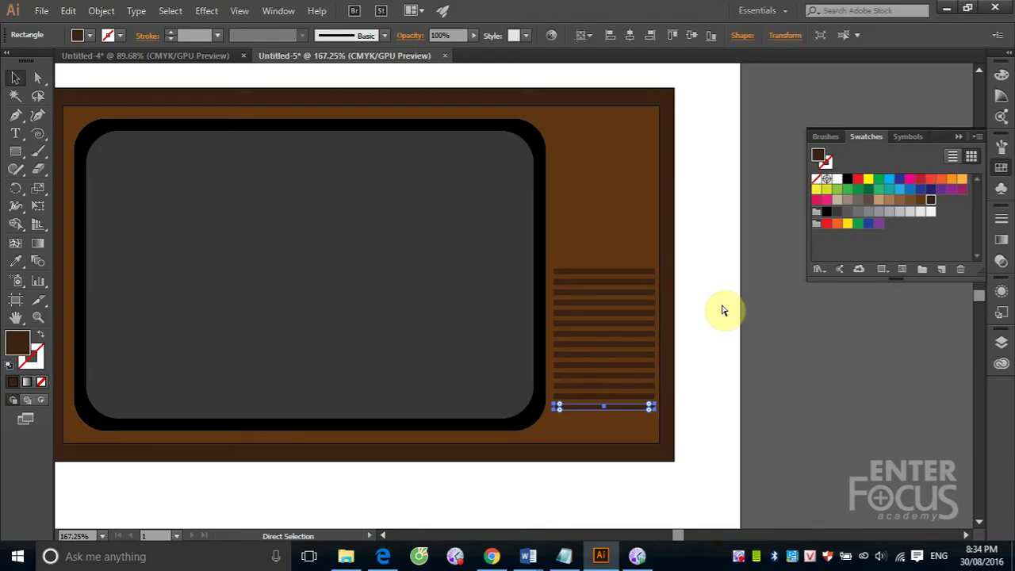
pyautogui.hotkey('ctrl', 'd')
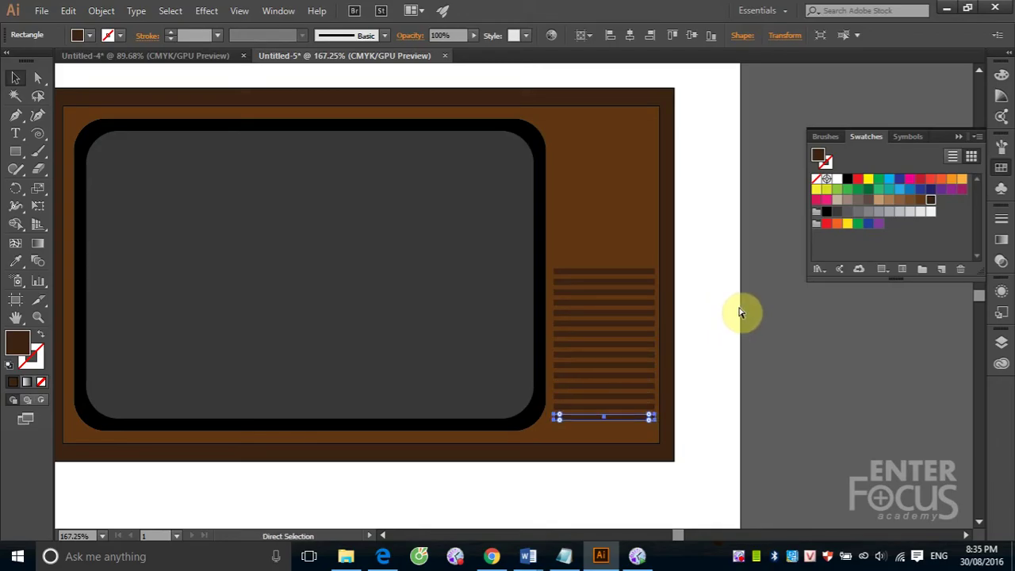
# Step: Add one more bar at the foot of the speaker grille and draw a dark brown rectangular panel above the grille
pyautogui.hotkey('ctrl', 'd')
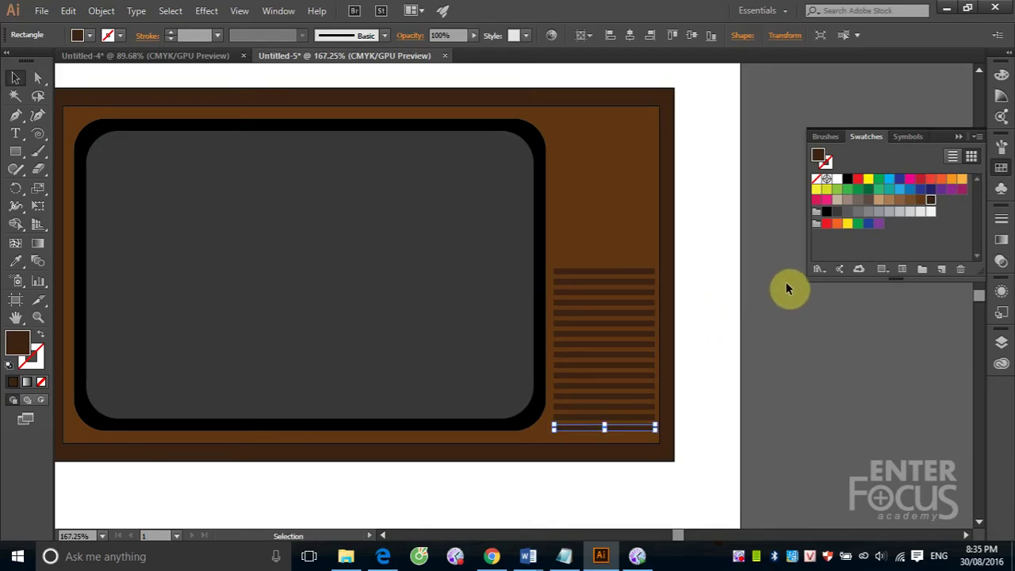
pyautogui.click(769, 287)
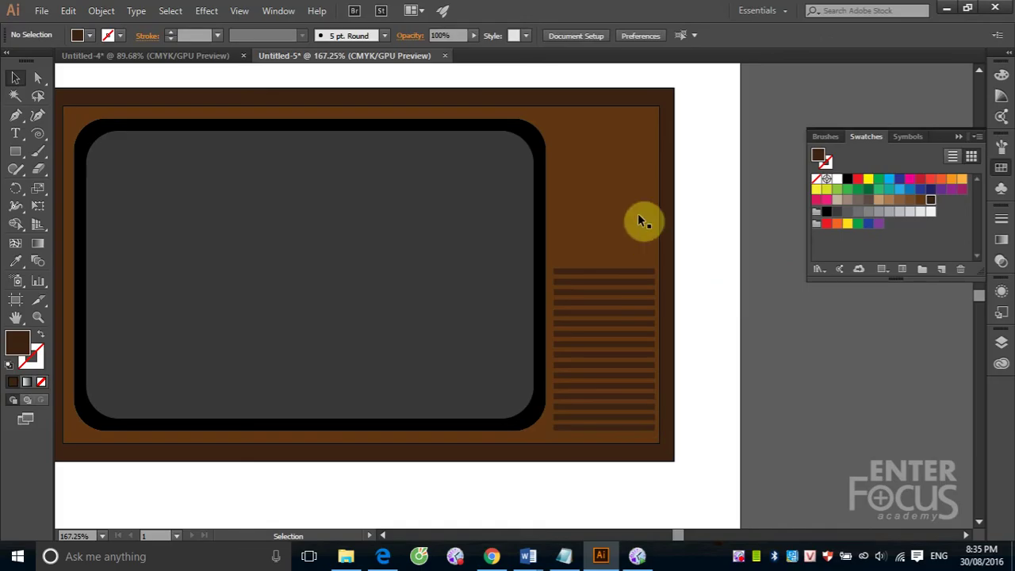
pyautogui.click(16, 151)
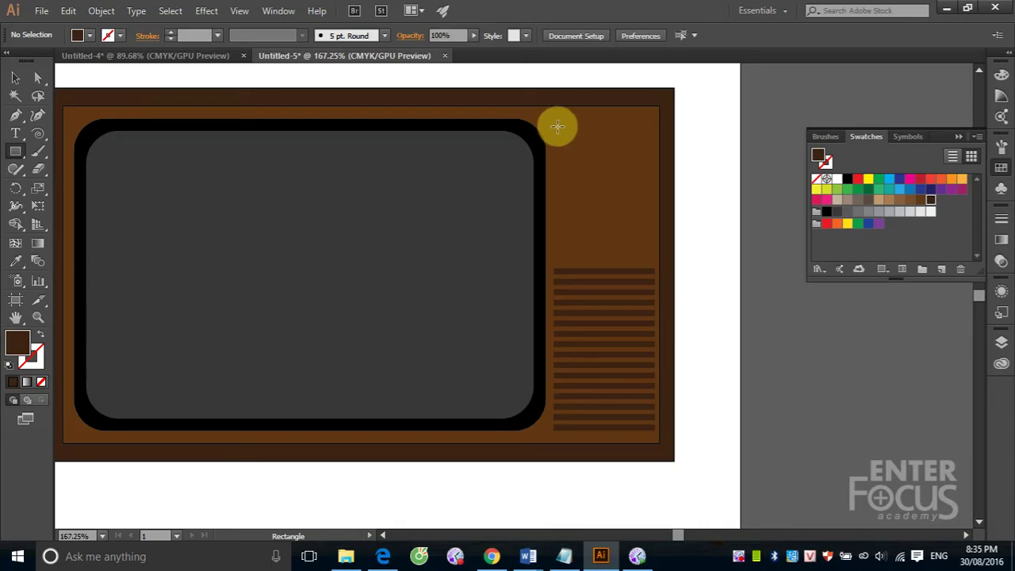
pyautogui.moveTo(553, 125)
pyautogui.mouseDown()
pyautogui.moveTo(645, 238)
pyautogui.moveTo(648, 264)
pyautogui.mouseUp()
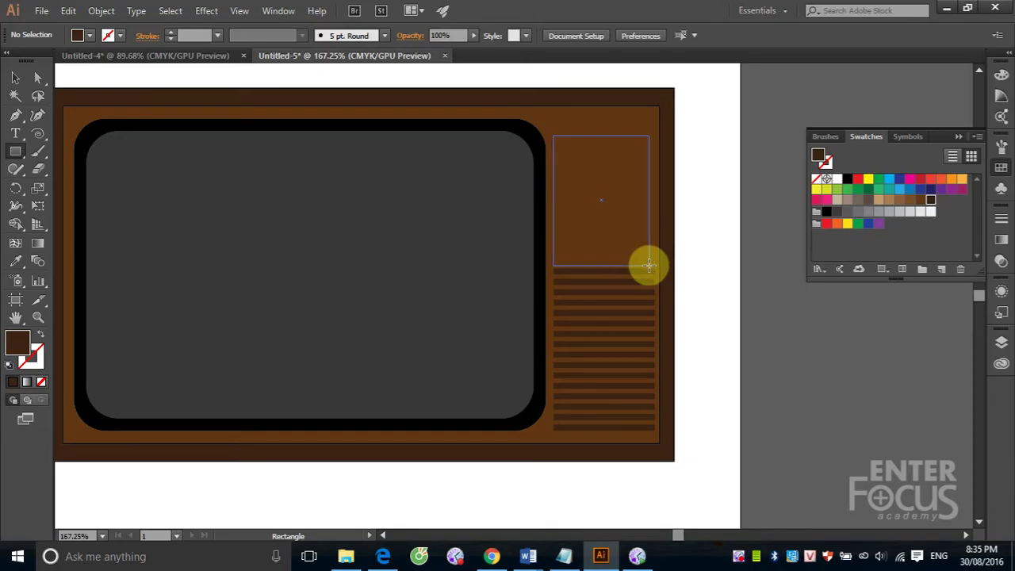
pyautogui.moveTo(648, 265); pyautogui.dragTo(652, 256)
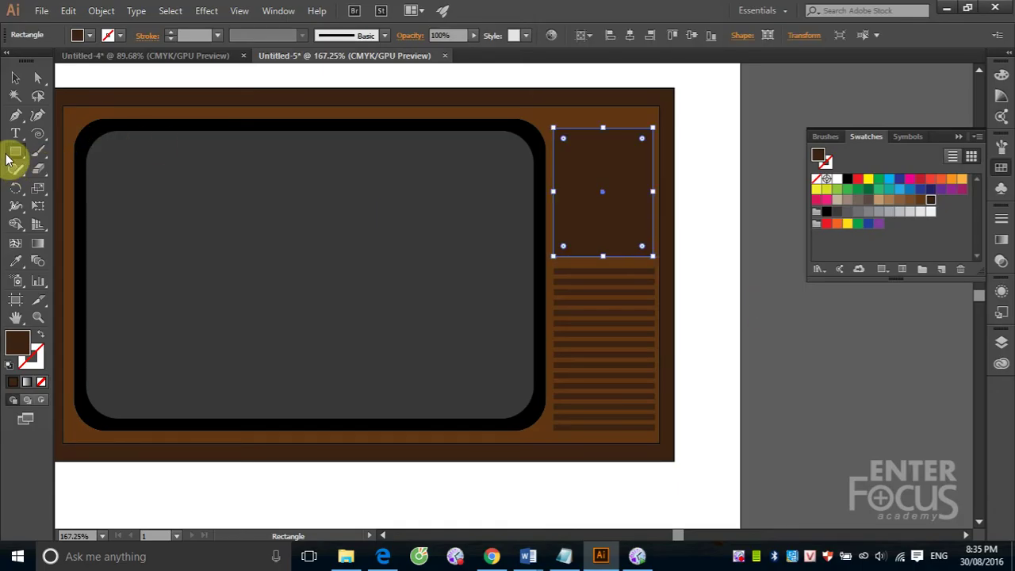
# Step: Draw a circle centred horizontally in the upper part of the dark brown panel and fill it light grey
pyautogui.moveTo(15, 151); pyautogui.dragTo(51, 183)
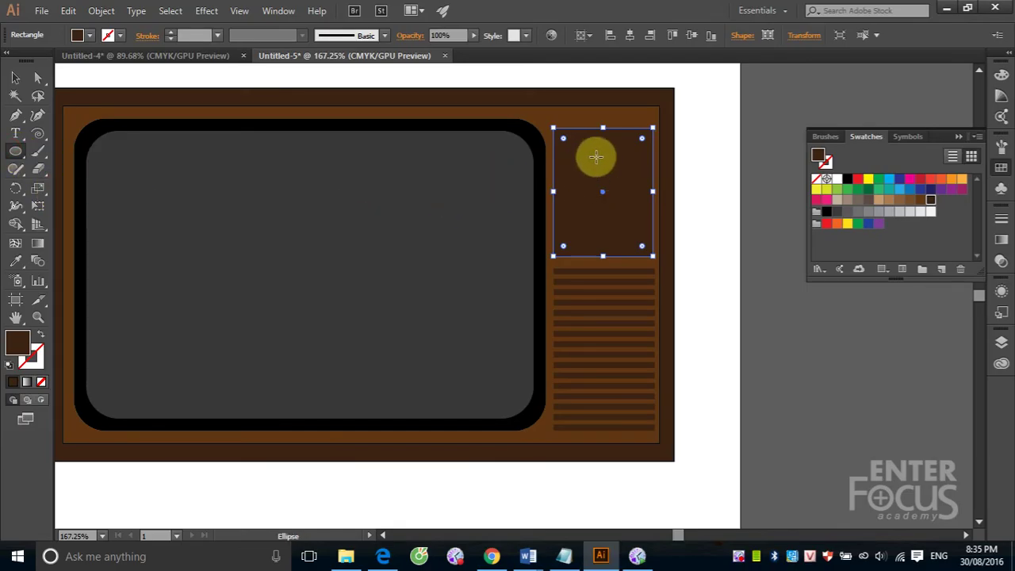
pyautogui.moveTo(583, 153); pyautogui.dragTo(631, 208)
pyautogui.click(15, 77)
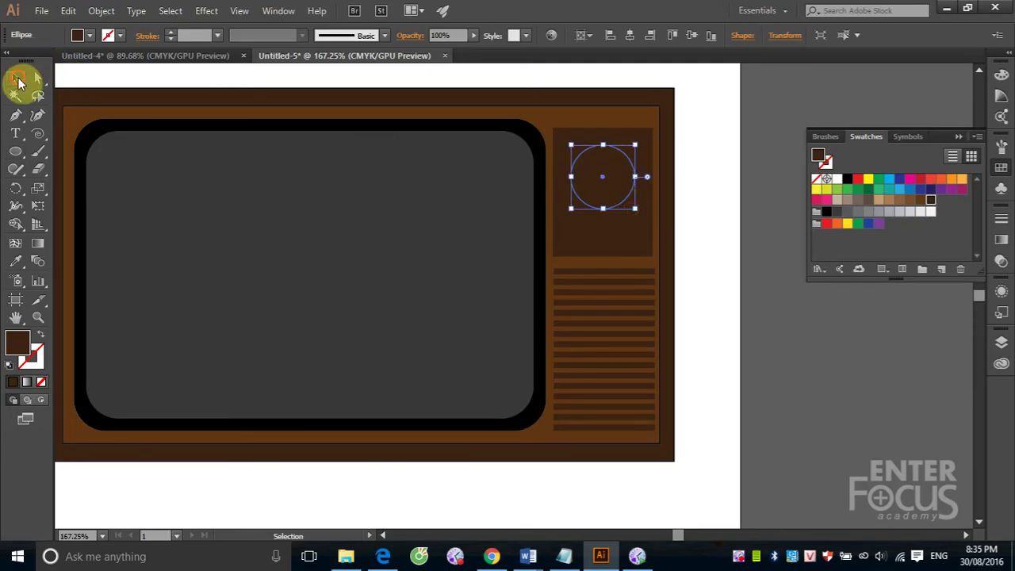
pyautogui.click(898, 212)
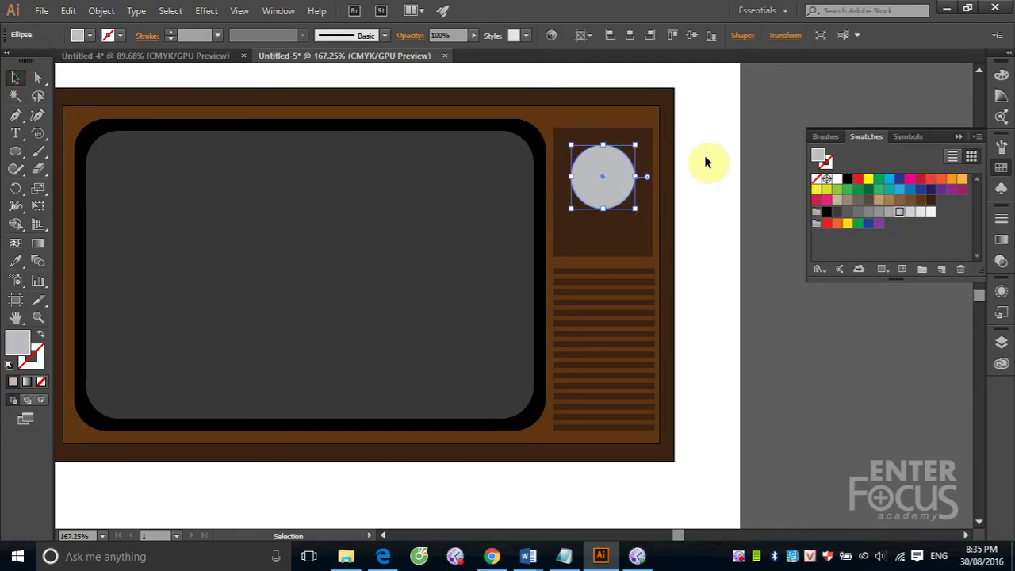
pyautogui.click(775, 133)
# Step: Duplicate the dial circle in place, shrink the copy slightly about its centre and fill it with a darker grey
pyautogui.click(595, 186)
pyautogui.press('a')
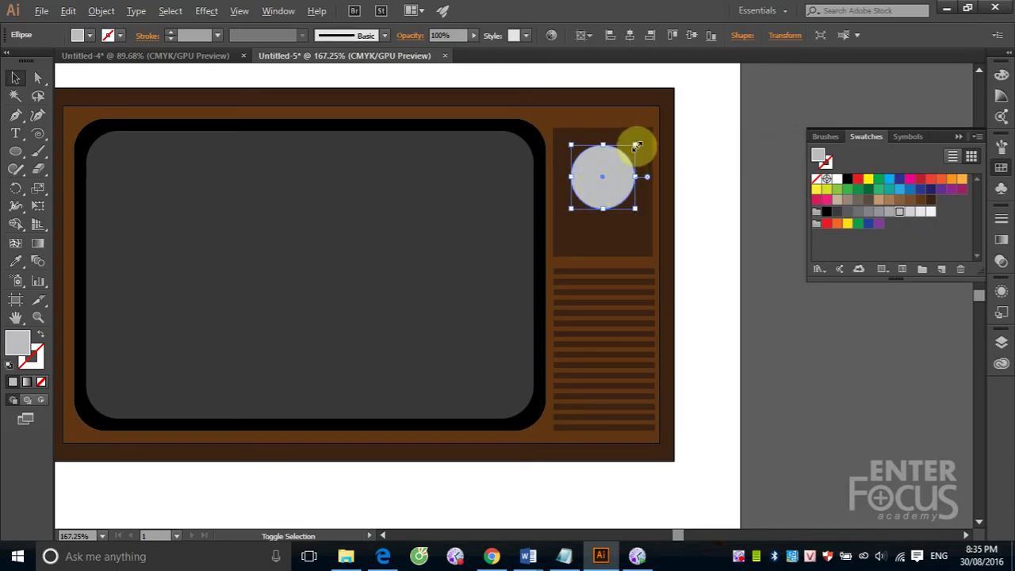
pyautogui.moveTo(636, 146); pyautogui.dragTo(630, 153)
pyautogui.click(880, 212)
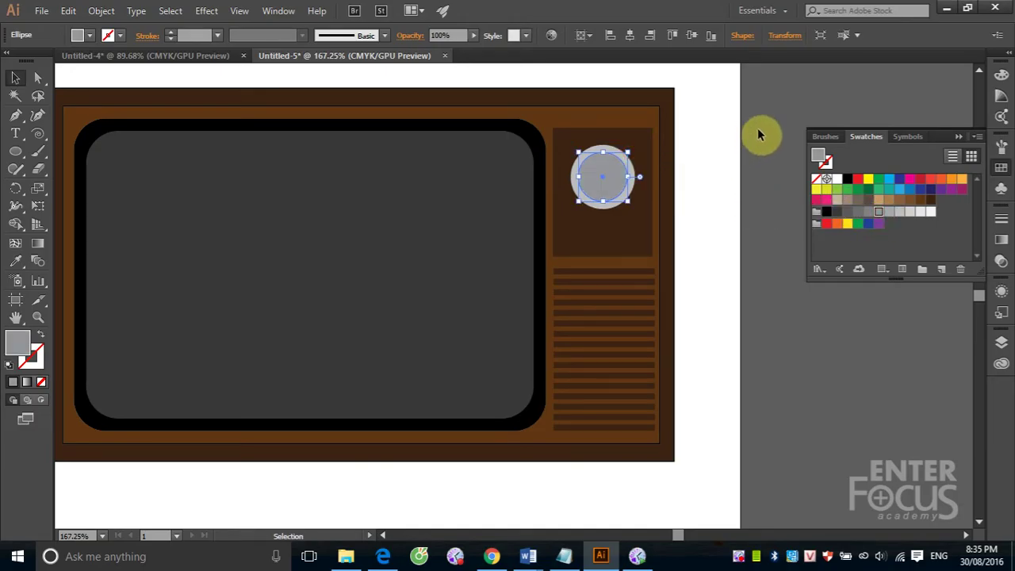
pyautogui.click(775, 149)
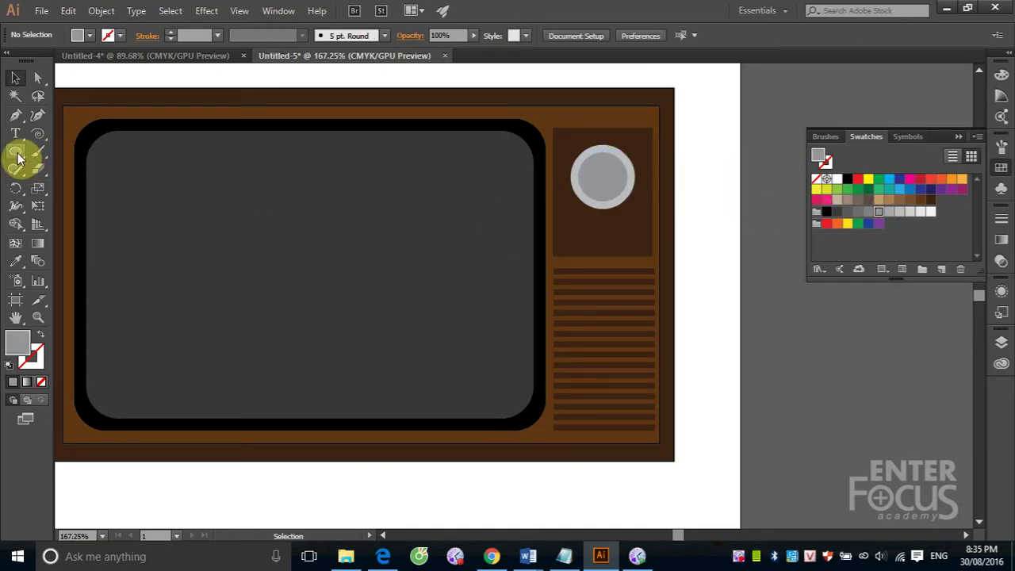
# Step: Draw a narrow grey rectangle slightly taller than the dial, centre it across the circles and tilt it slightly to form the handle
pyautogui.moveTo(15, 151); pyautogui.dragTo(54, 154)
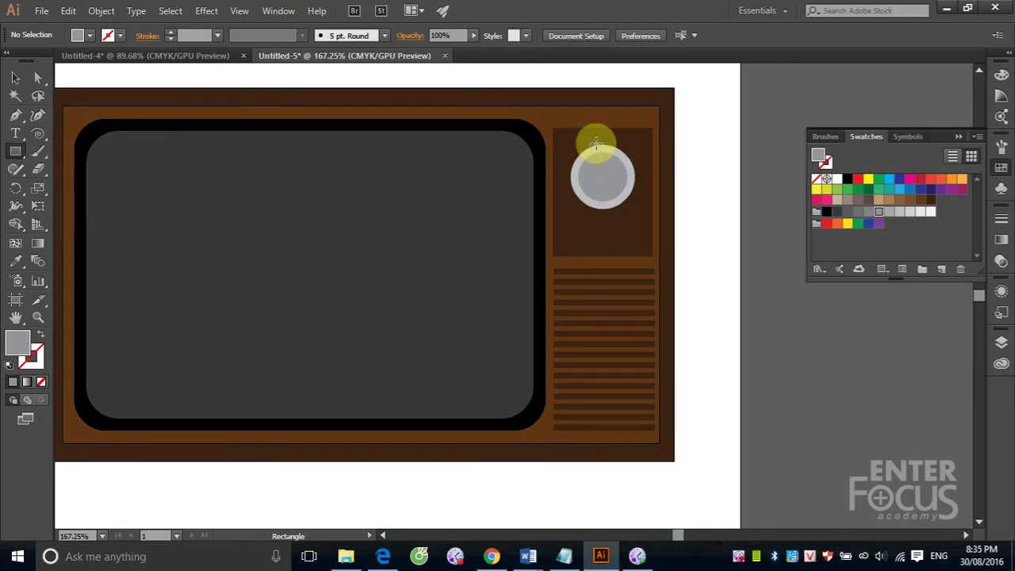
pyautogui.moveTo(594, 141); pyautogui.dragTo(608, 201)
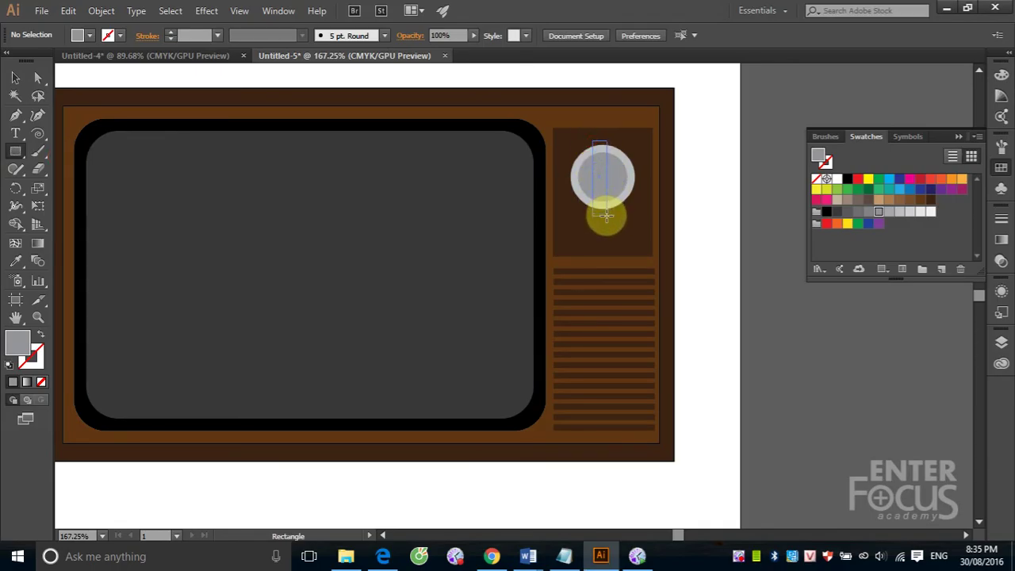
pyautogui.moveTo(604, 214); pyautogui.dragTo(605, 214)
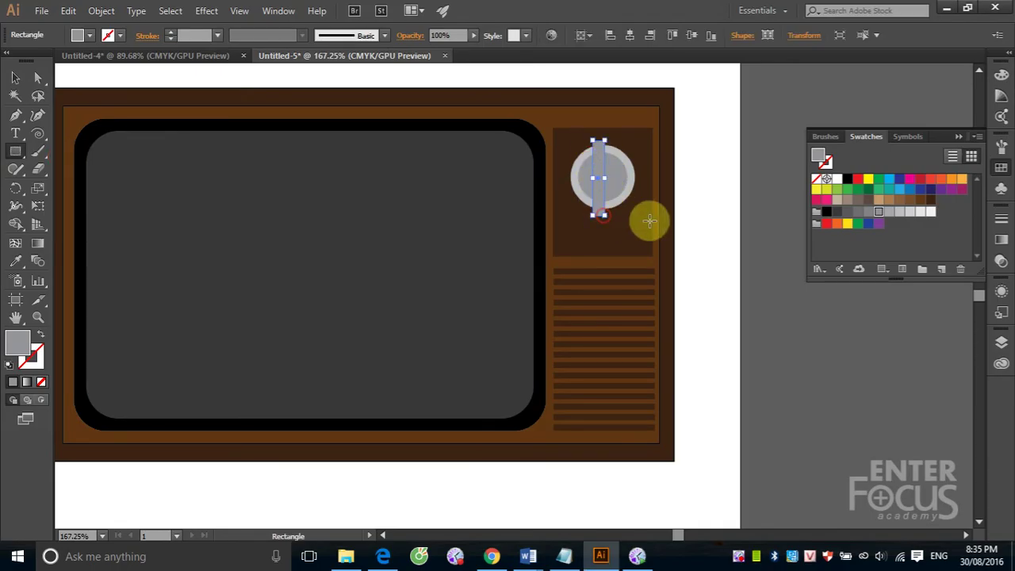
pyautogui.click(16, 77)
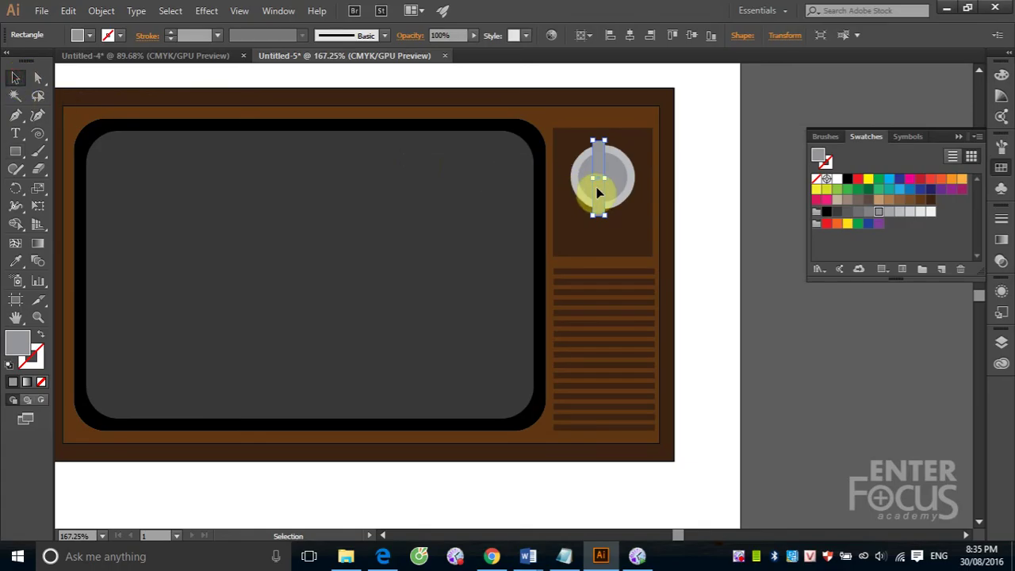
pyautogui.moveTo(605, 189); pyautogui.dragTo(602, 188)
pyautogui.moveTo(605, 191); pyautogui.dragTo(623, 214)
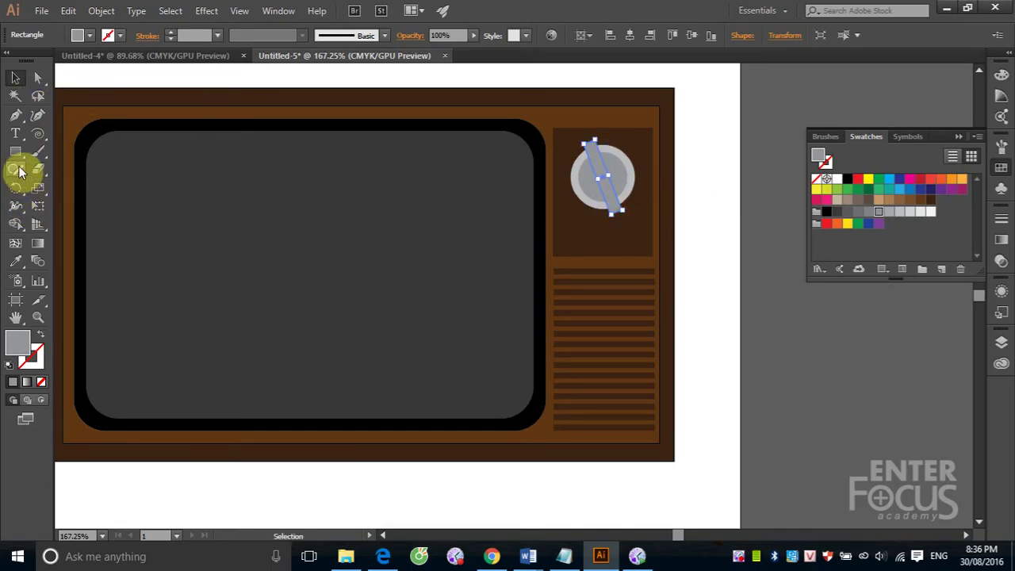
# Step: Draw a small grey circle in the panel's lower-left corner and add a smaller, darker grey concentric copy inside it
pyautogui.moveTo(16, 152); pyautogui.dragTo(57, 188)
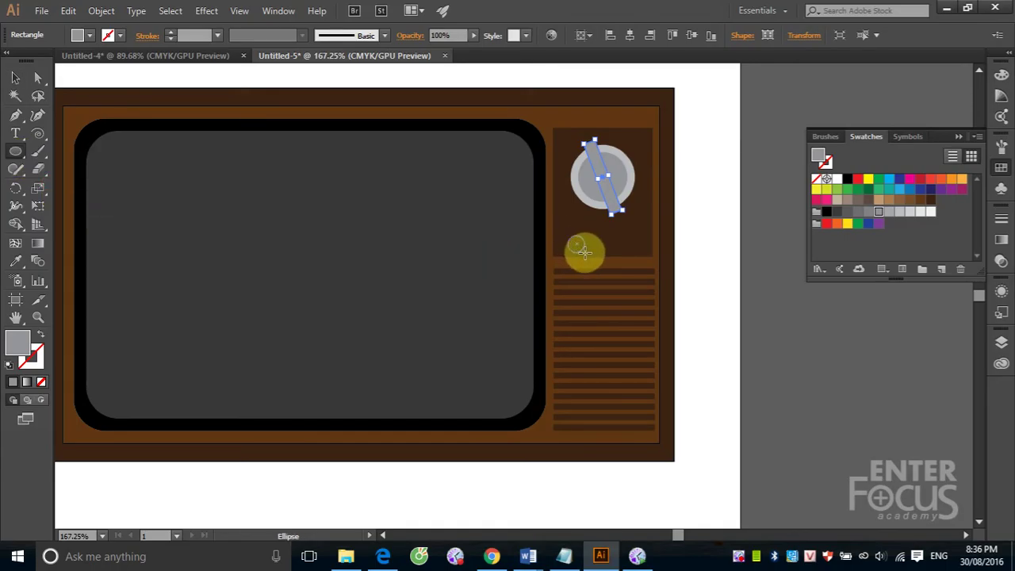
pyautogui.moveTo(584, 253); pyautogui.dragTo(587, 254)
pyautogui.click(15, 77)
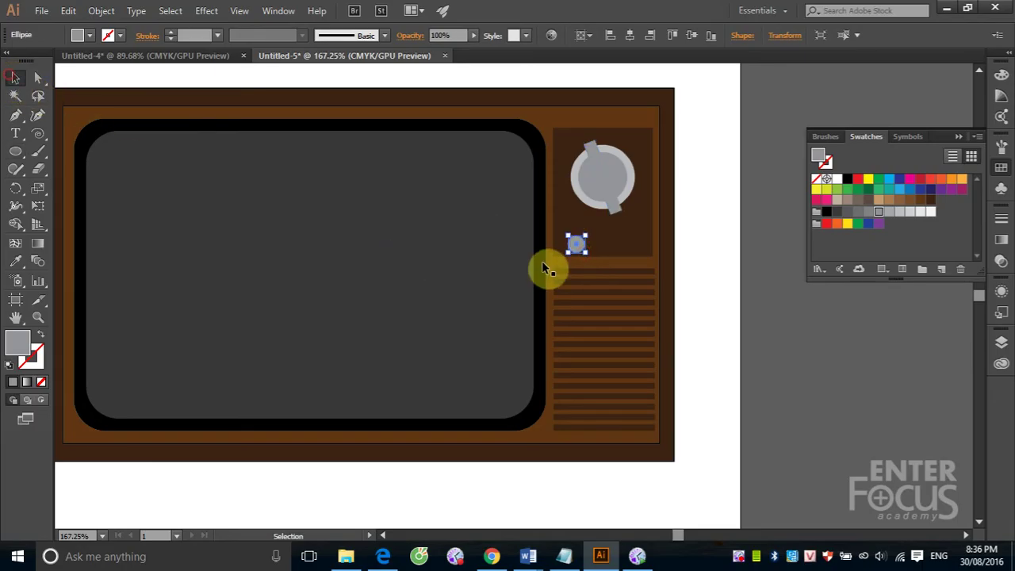
pyautogui.moveTo(531, 211); pyautogui.dragTo(554, 271)
pyautogui.moveTo(363, 222); pyautogui.dragTo(338, 206)
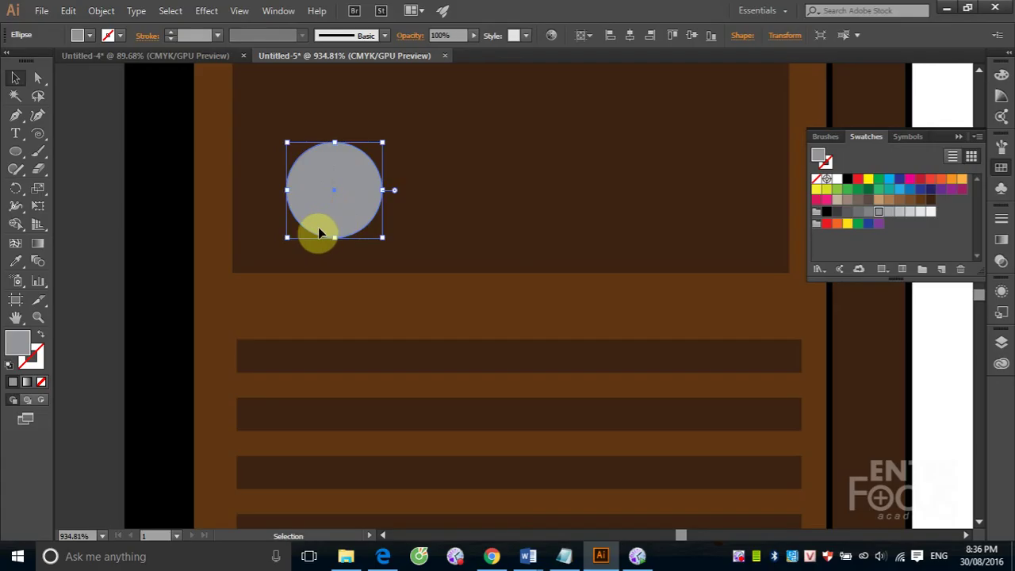
pyautogui.moveTo(383, 142)
pyautogui.mouseDown()
pyautogui.moveTo(364, 165)
pyautogui.moveTo(382, 162)
pyautogui.mouseUp()
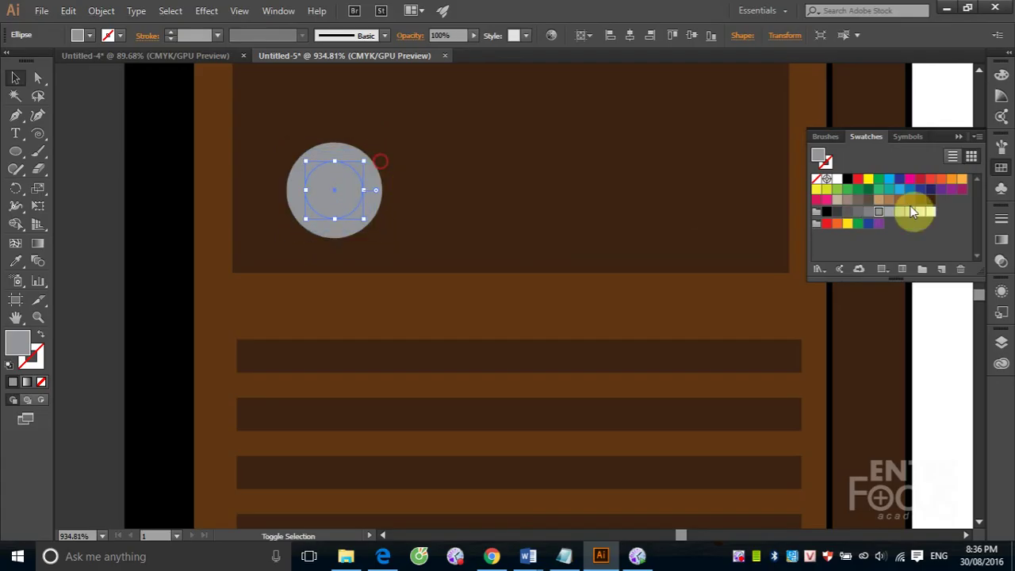
pyautogui.click(857, 211)
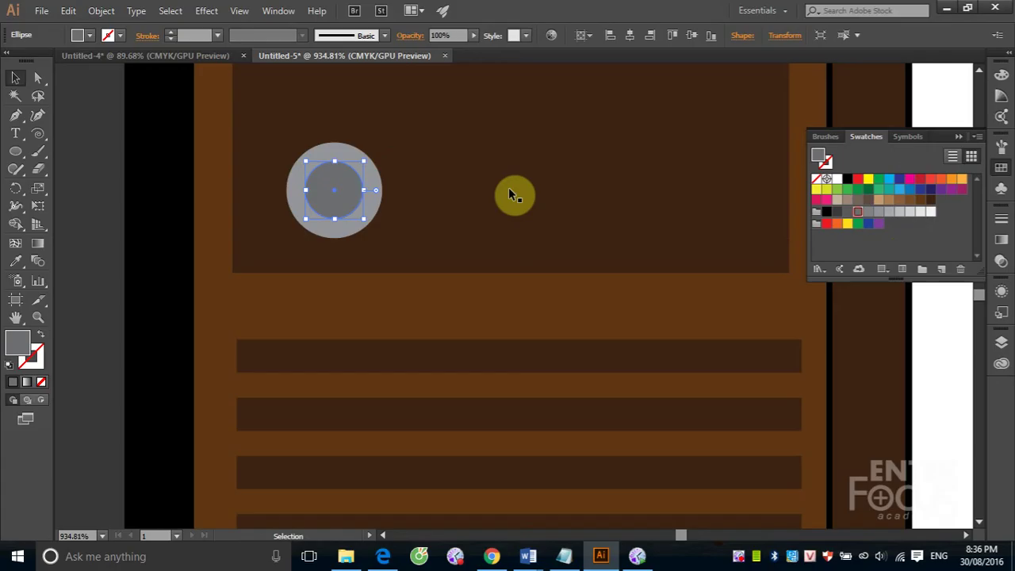
# Step: Duplicate the small two-circle knob horizontally to the right twice at equal spacing to make a row of three
pyautogui.keyDown('shift'); pyautogui.click(320, 149); pyautogui.keyUp('shift')
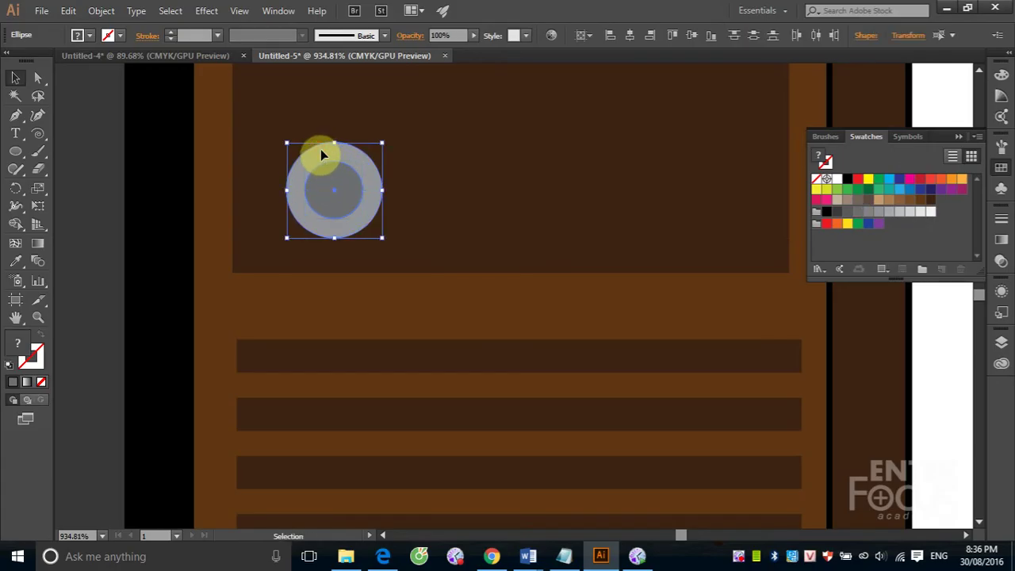
pyautogui.moveTo(333, 154); pyautogui.dragTo(492, 159)
pyautogui.hotkey('ctrl', 'd')
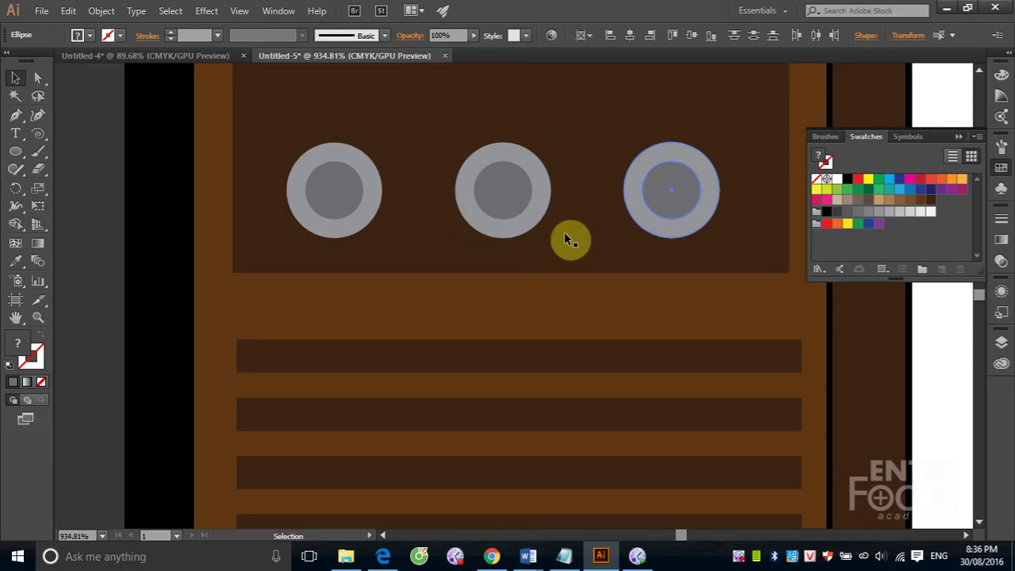
# Step: Draw a wide, thin dark brown base rectangle behind the television cabinet, slightly narrower than it and extending just below its lower edge
pyautogui.hotkey('ctrl', '-')
pyautogui.hotkey('ctrl', '-')
pyautogui.hotkey('ctrl', '-')
pyautogui.hotkey('ctrl', '-')
pyautogui.hotkey('ctrl', '-')
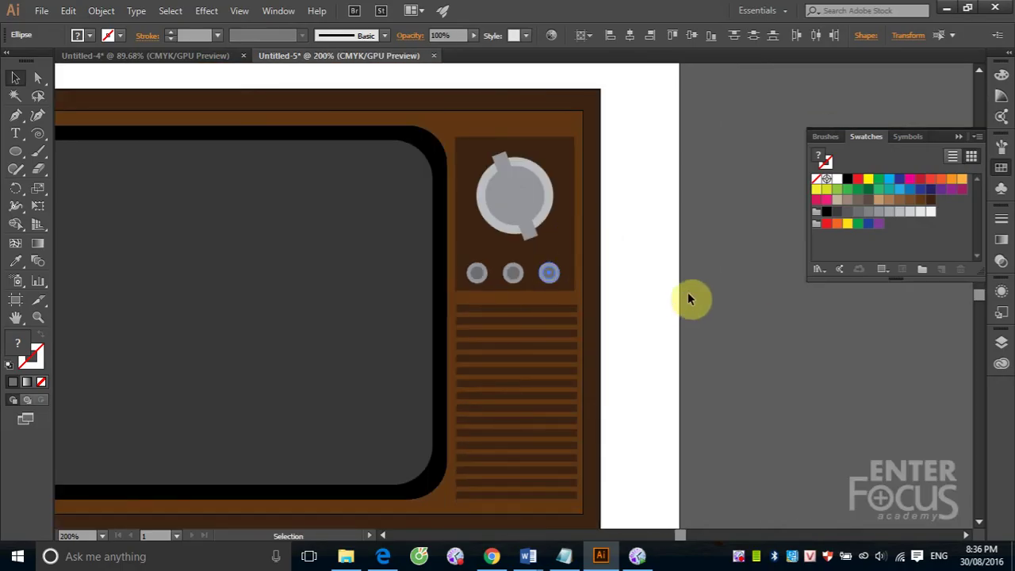
pyautogui.hotkey('ctrl', '-')
pyautogui.hotkey('ctrl', '-')
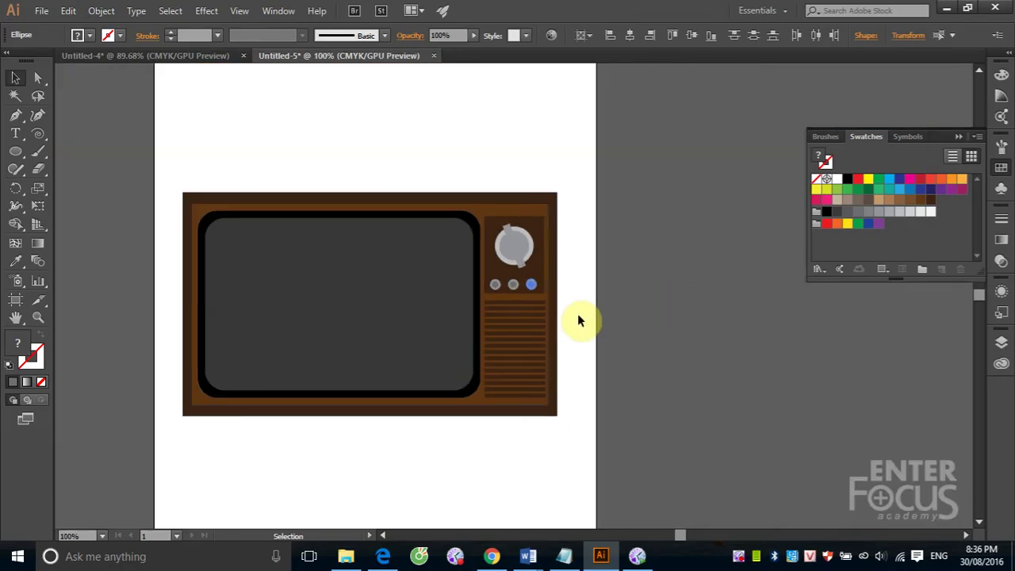
pyautogui.click(19, 152)
pyautogui.click(53, 153)
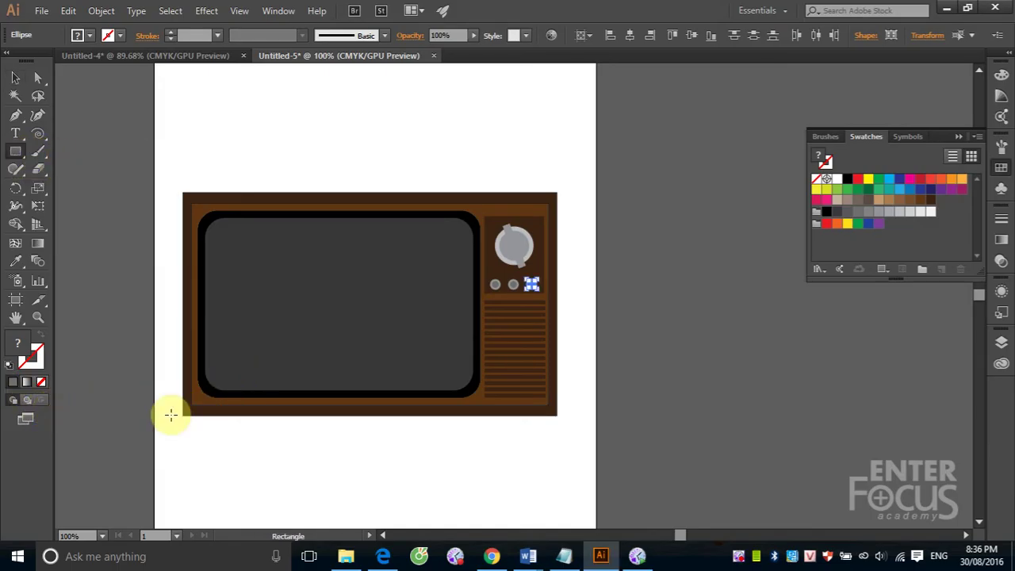
pyautogui.click(16, 78)
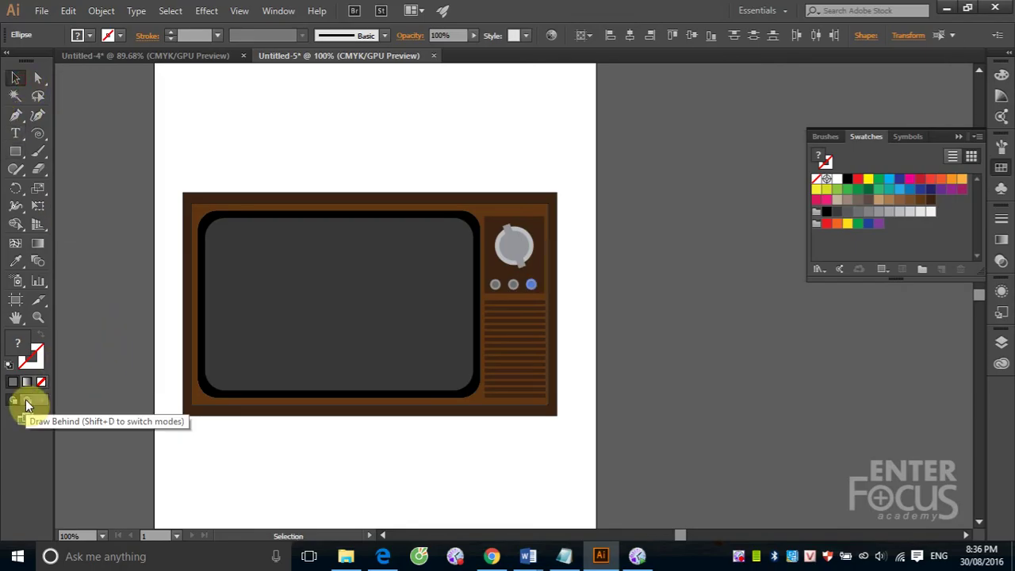
pyautogui.click(290, 415)
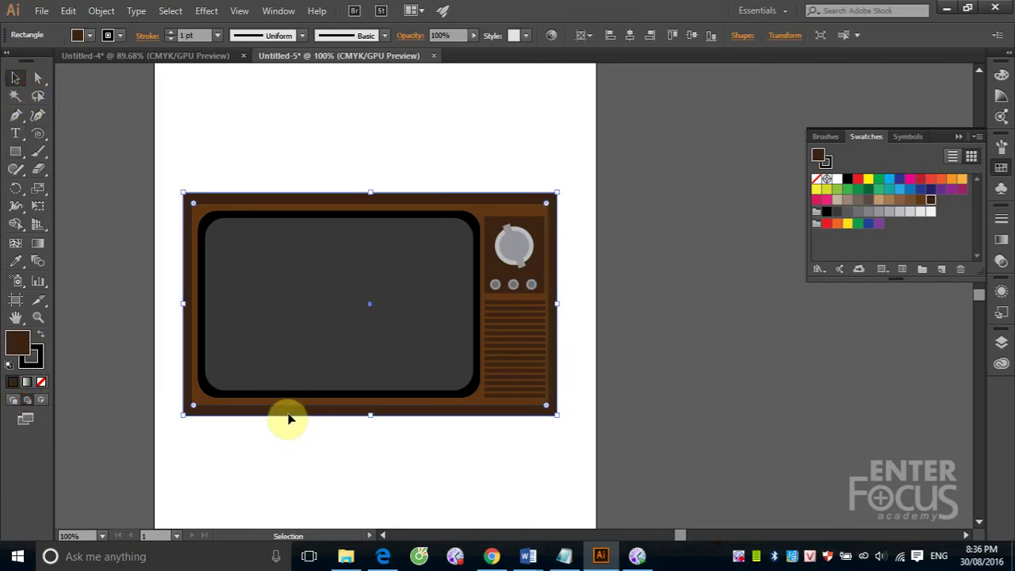
pyautogui.click(16, 152)
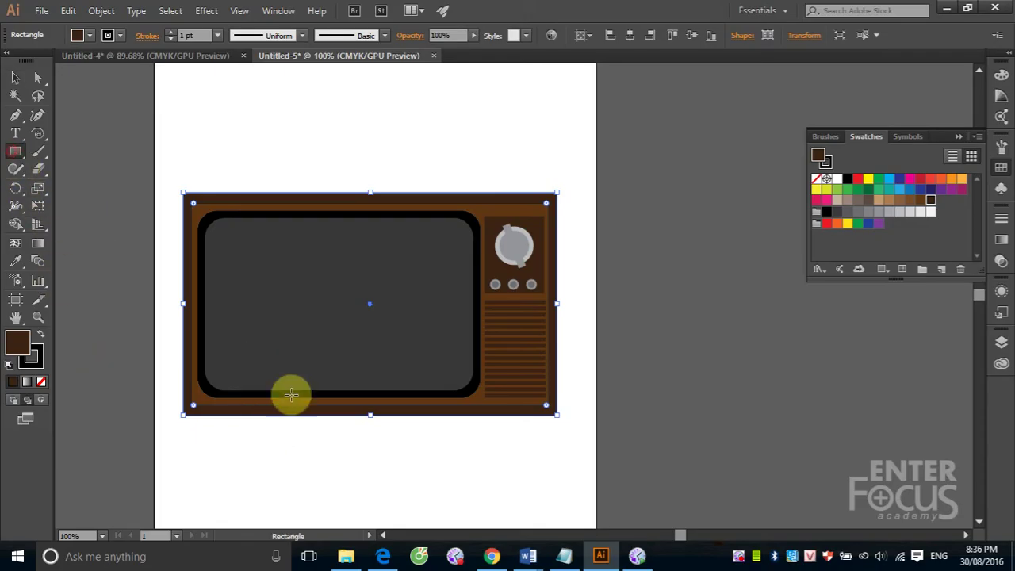
pyautogui.moveTo(213, 410); pyautogui.dragTo(536, 423)
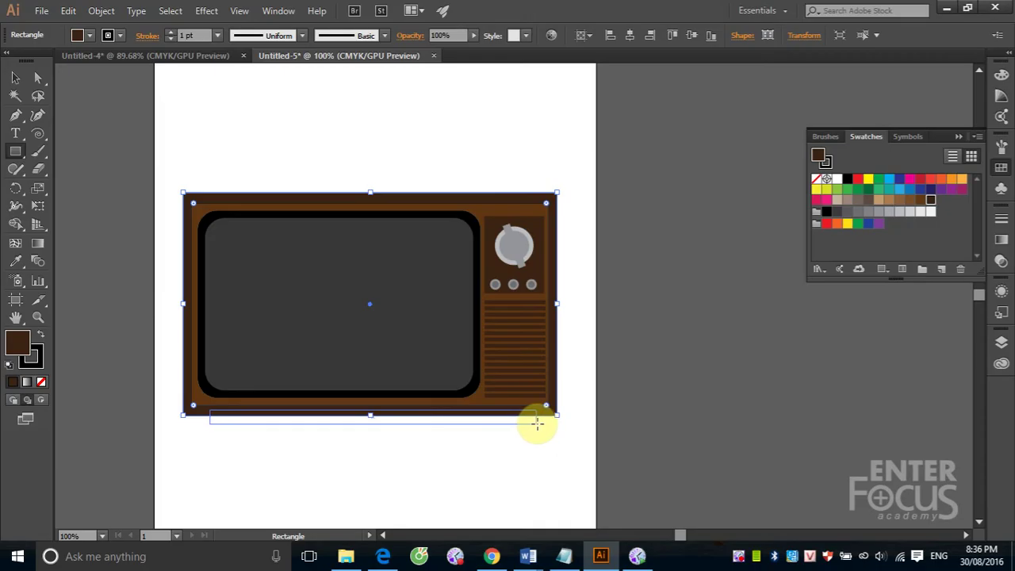
pyautogui.moveTo(536, 424); pyautogui.dragTo(536, 423)
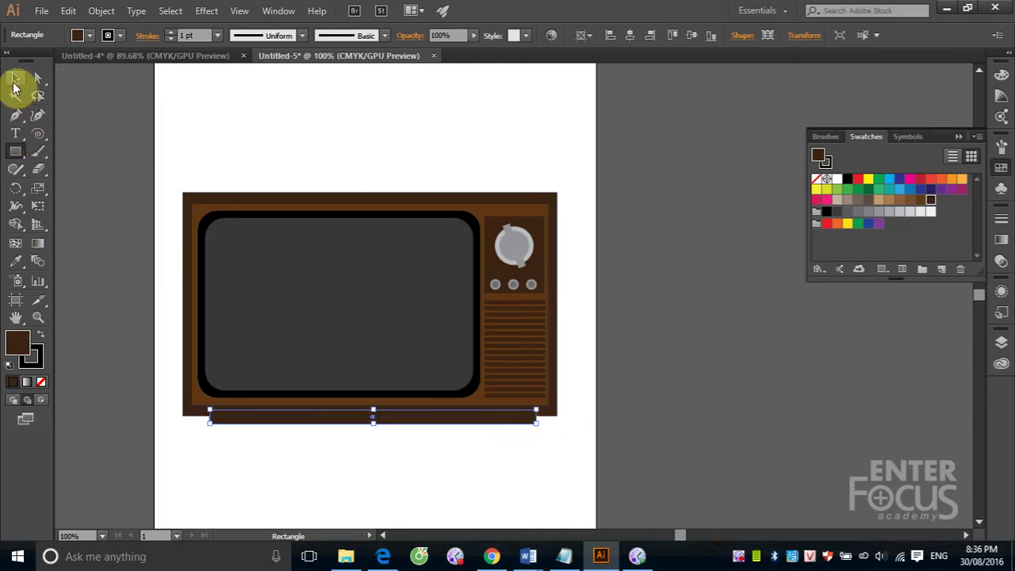
pyautogui.click(15, 77)
pyautogui.click(262, 101)
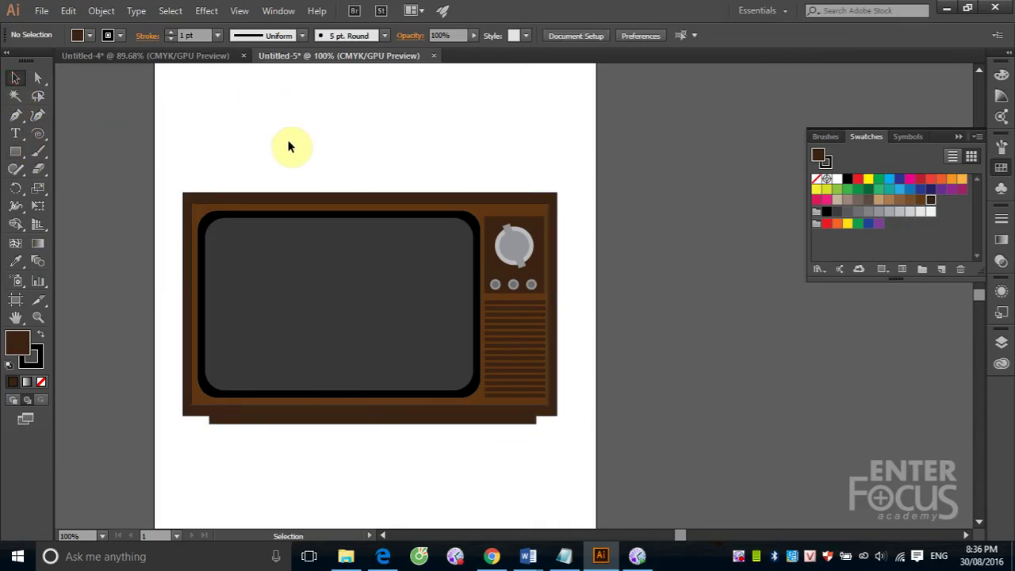
# Step: Draw a lens flare near the screen's upper-right corner with its rings trailing down towards the screen's centre, about 36 by 48 mm overall
pyautogui.click(18, 151)
pyautogui.click(76, 241)
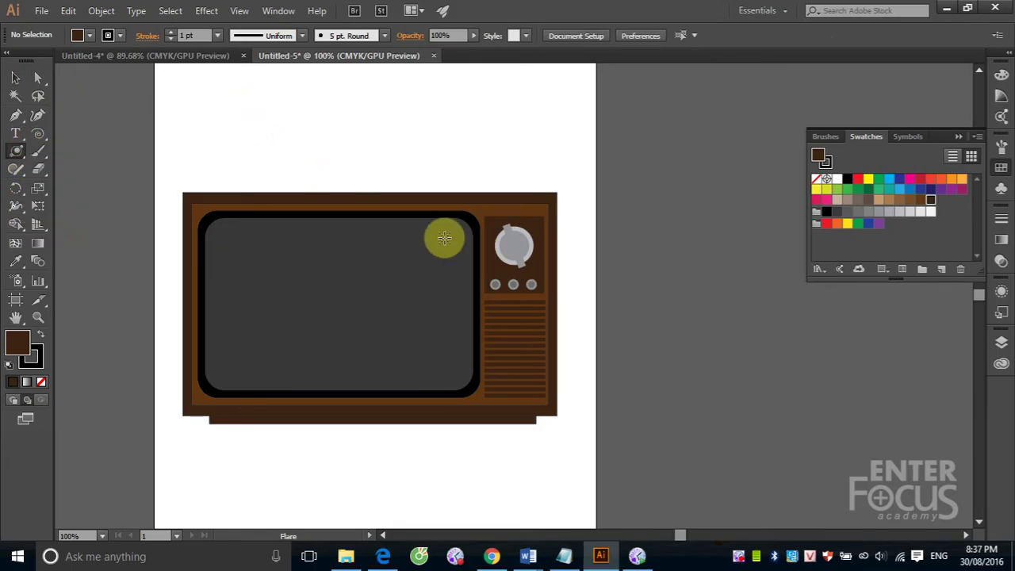
pyautogui.moveTo(441, 230)
pyautogui.mouseDown()
pyautogui.moveTo(403, 243)
pyautogui.moveTo(378, 283)
pyautogui.moveTo(460, 230)
pyautogui.moveTo(264, 240)
pyautogui.moveTo(388, 269)
pyautogui.moveTo(426, 242)
pyautogui.mouseUp()
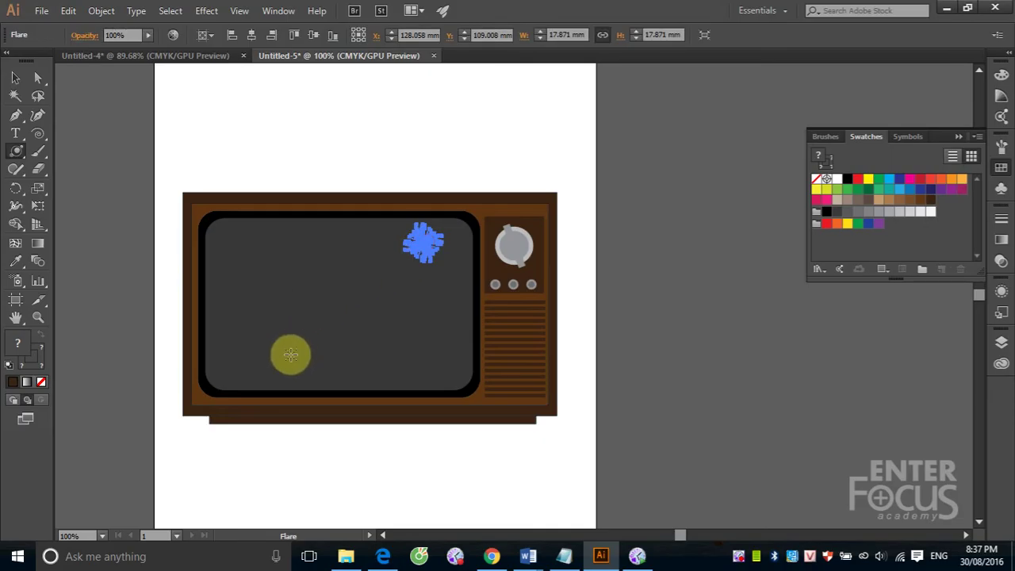
pyautogui.moveTo(288, 353); pyautogui.dragTo(377, 308)
pyautogui.click(15, 77)
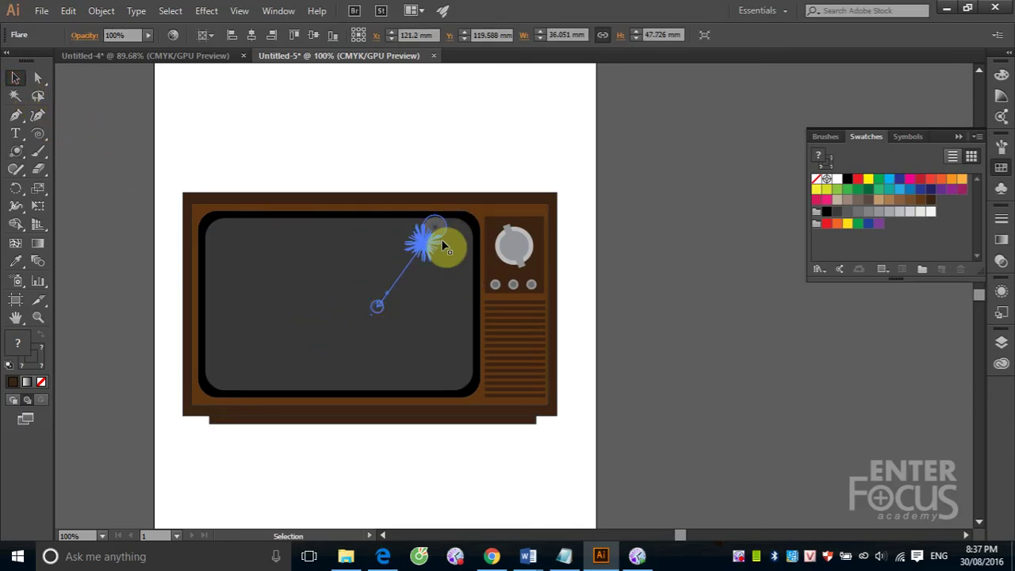
# Step: Enlarge the lens flare to about 57 by 75 mm and place its burst near the screen's upper-right corner
pyautogui.moveTo(444, 243); pyautogui.dragTo(420, 274)
pyautogui.click(559, 197)
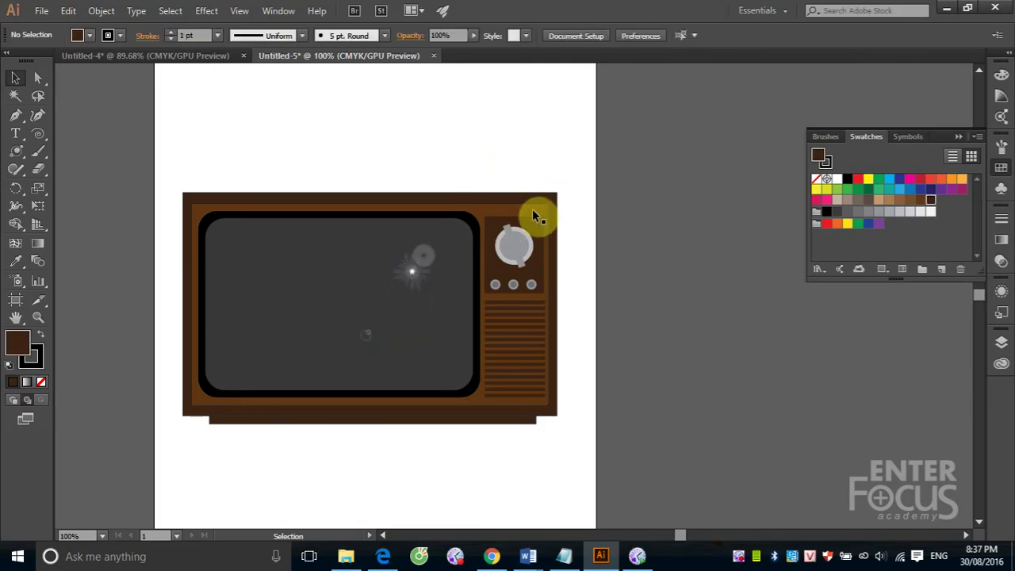
pyautogui.moveTo(172, 185); pyautogui.dragTo(571, 431)
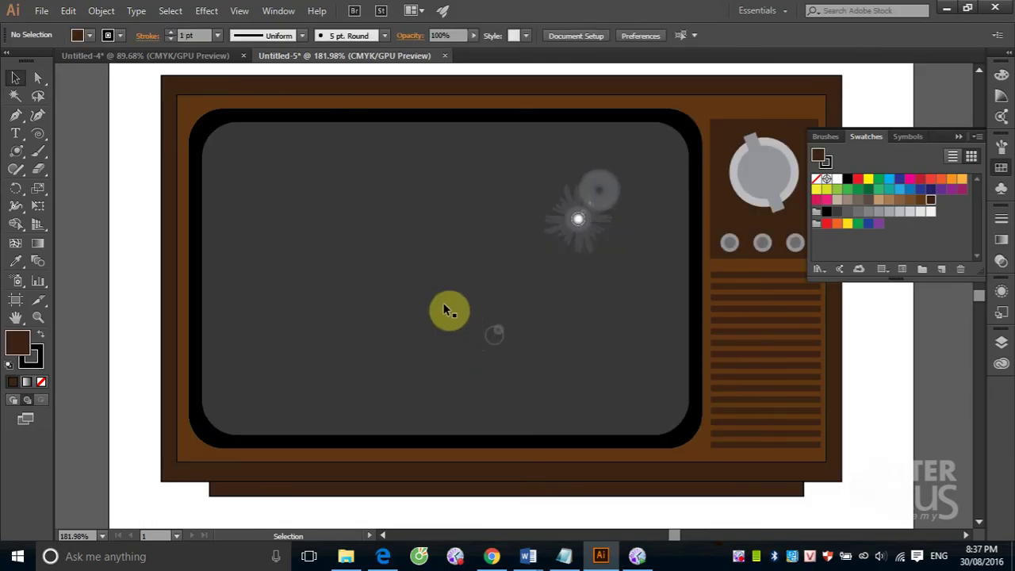
pyautogui.click(603, 195)
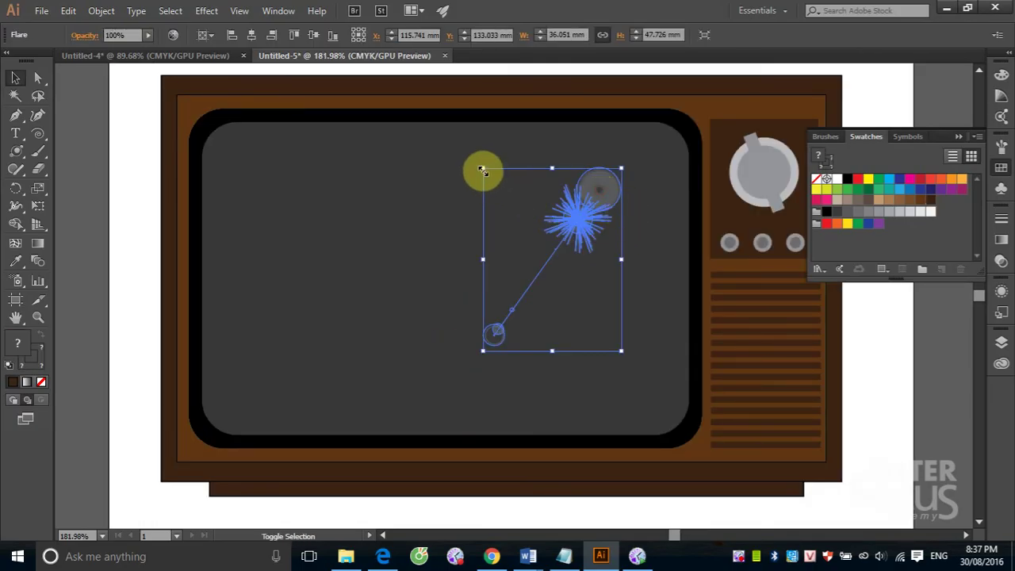
pyautogui.moveTo(482, 171); pyautogui.dragTo(358, 128)
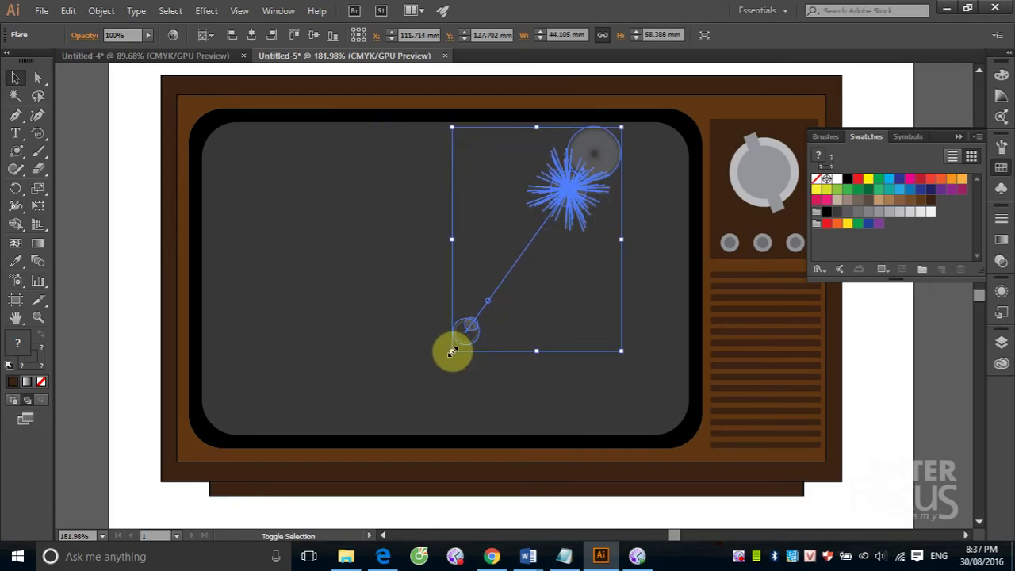
pyautogui.moveTo(452, 352); pyautogui.dragTo(290, 415)
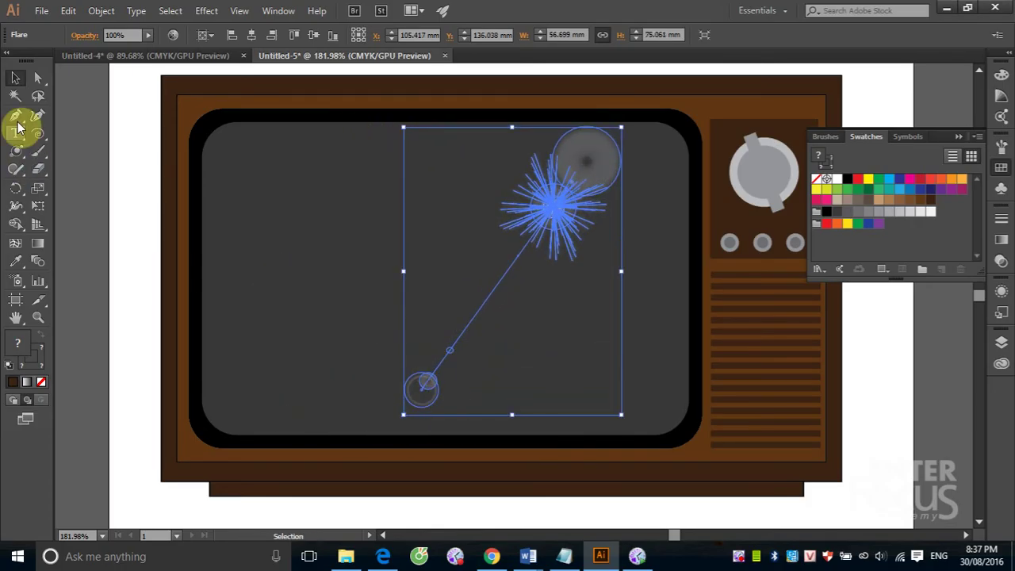
pyautogui.click(37, 76)
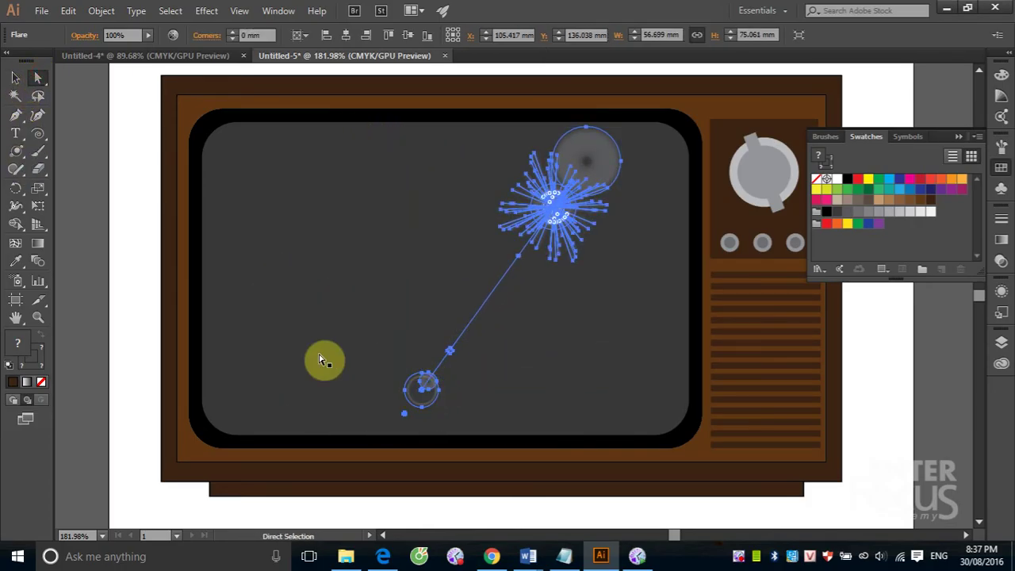
pyautogui.click(15, 77)
pyautogui.moveTo(594, 178); pyautogui.dragTo(625, 185)
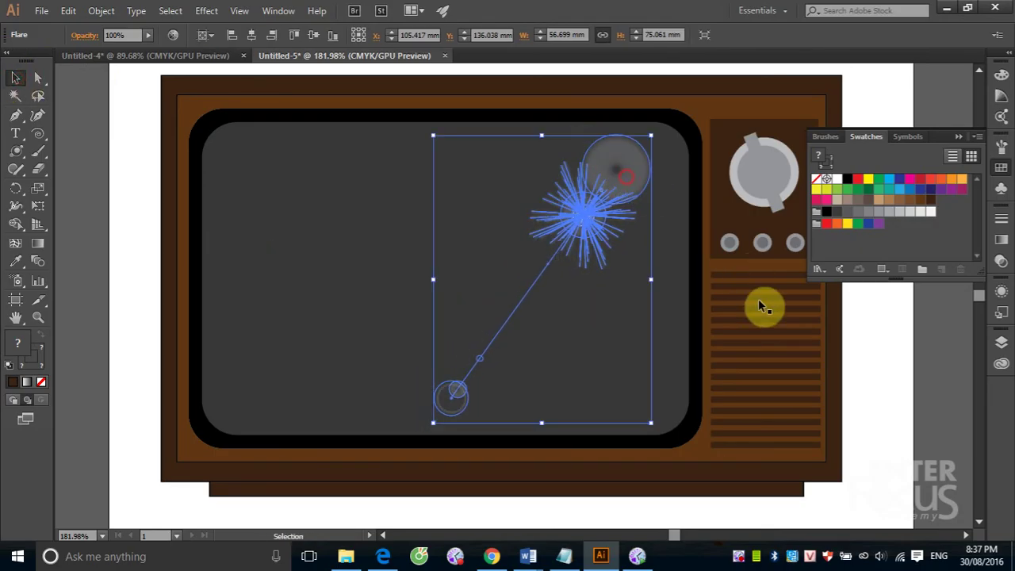
pyautogui.click(771, 203)
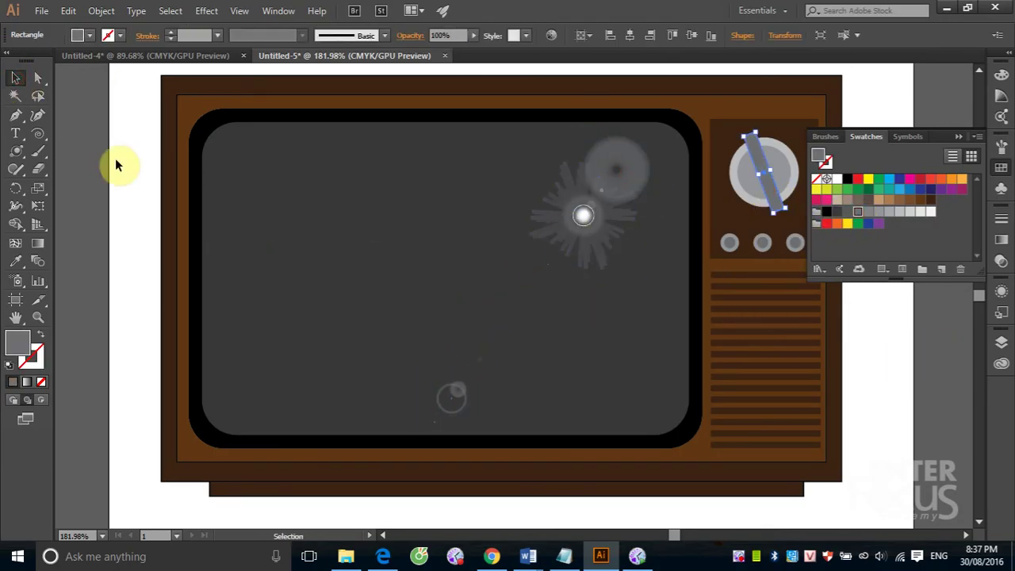
pyautogui.click(118, 119)
# Step: Draw a wide dark brown ellipse without outline across the cabinet's top edge and send it to the back so a low dome protrudes
pyautogui.hotkey('ctrl', '-')
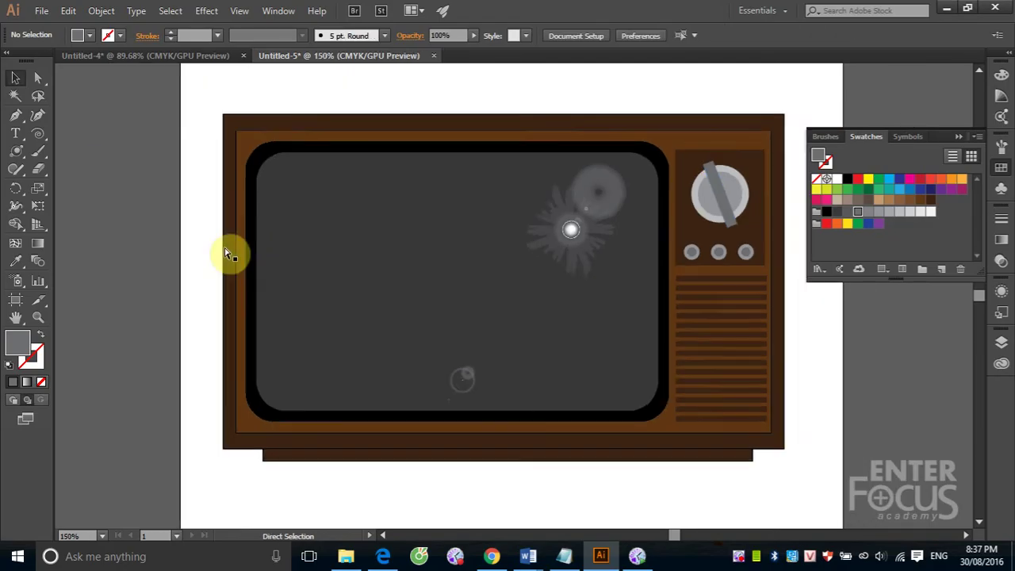
pyautogui.hotkey('ctrl', '-')
pyautogui.click(504, 97)
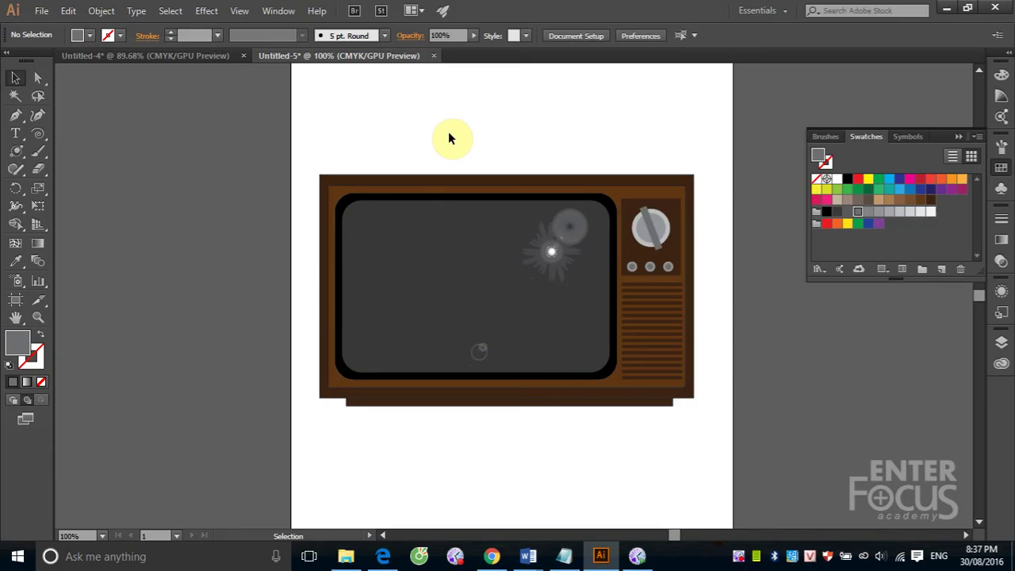
pyautogui.hotkey('ctrl', '-')
pyautogui.hotkey('ctrl', '-')
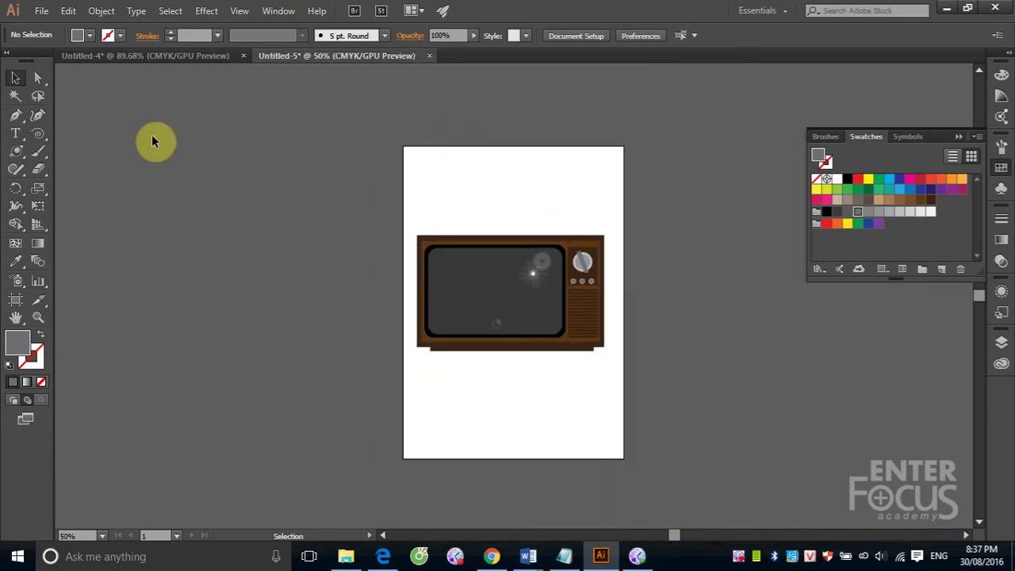
pyautogui.scroll(3, 494, 291)
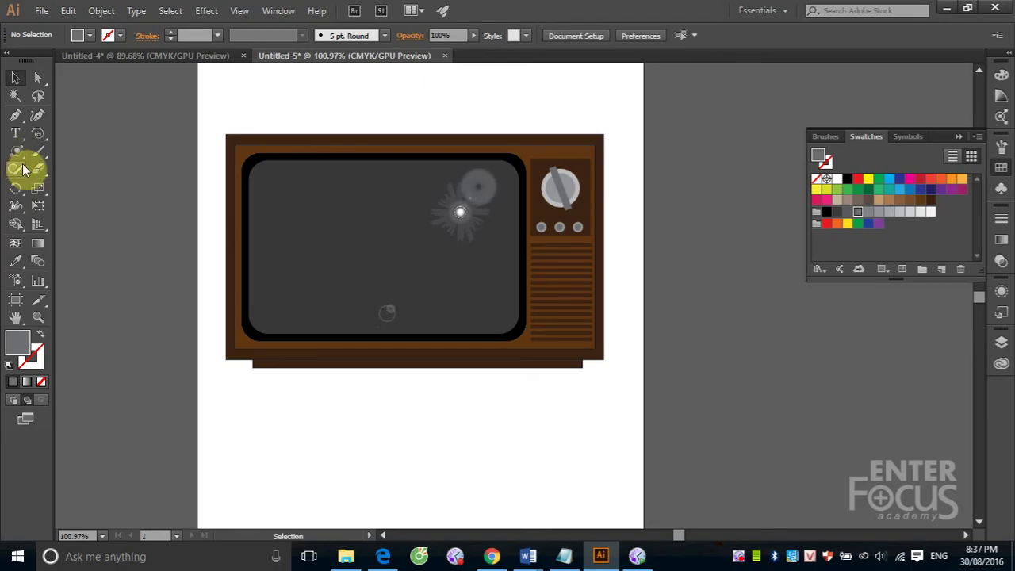
pyautogui.moveTo(14, 157); pyautogui.dragTo(48, 187)
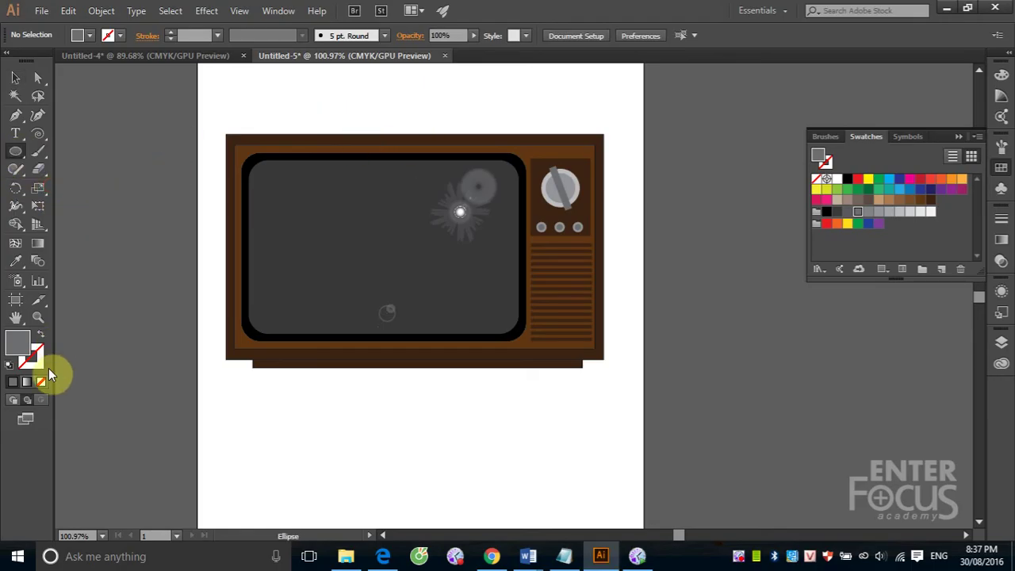
pyautogui.click(930, 199)
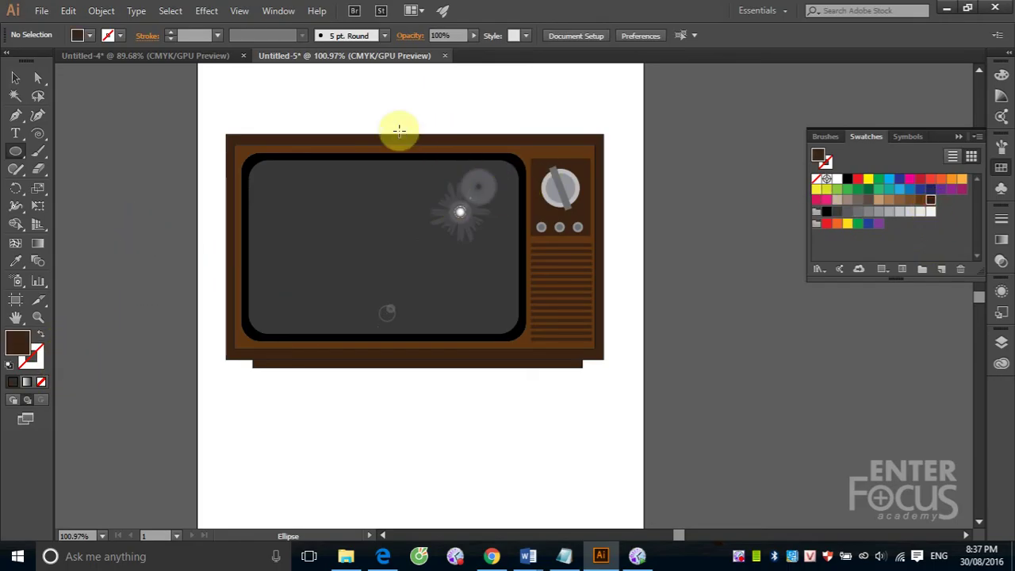
pyautogui.moveTo(350, 120)
pyautogui.mouseDown()
pyautogui.moveTo(499, 186)
pyautogui.moveTo(473, 185)
pyautogui.moveTo(487, 185)
pyautogui.mouseUp()
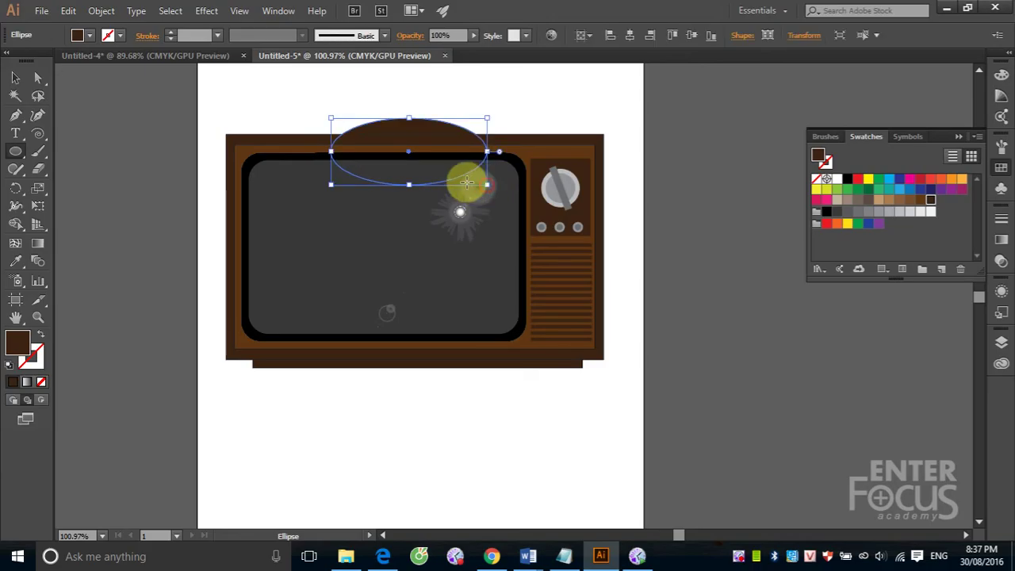
pyautogui.click(15, 77)
pyautogui.hotkey('ctrl', 'shift', '[')
pyautogui.click(535, 114)
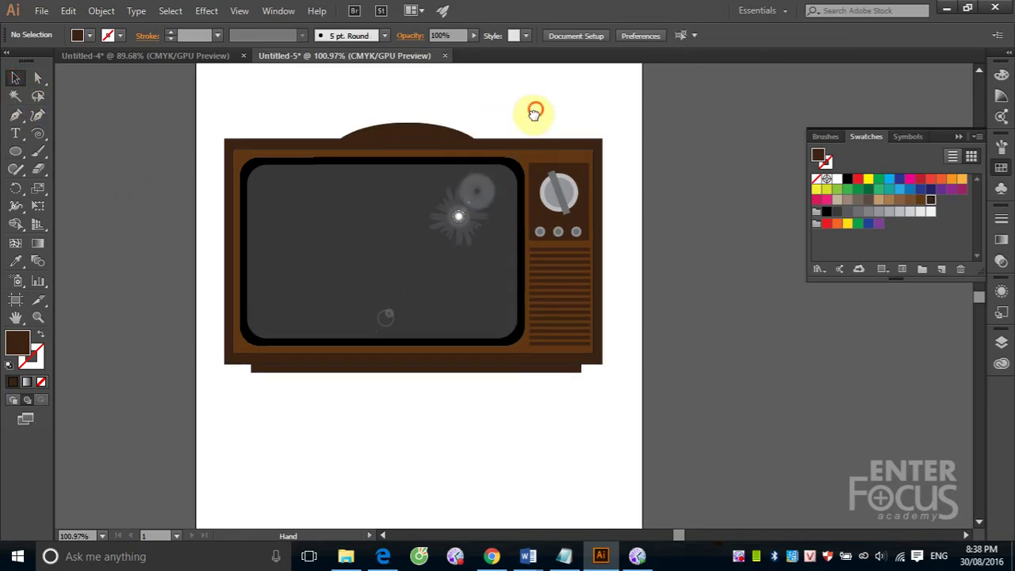
# Step: Draw a tall, thin light grey rectangle with a mid-grey outline as an antenna rod above the dome's left half, behind the television
pyautogui.moveTo(534, 114); pyautogui.dragTo(461, 210)
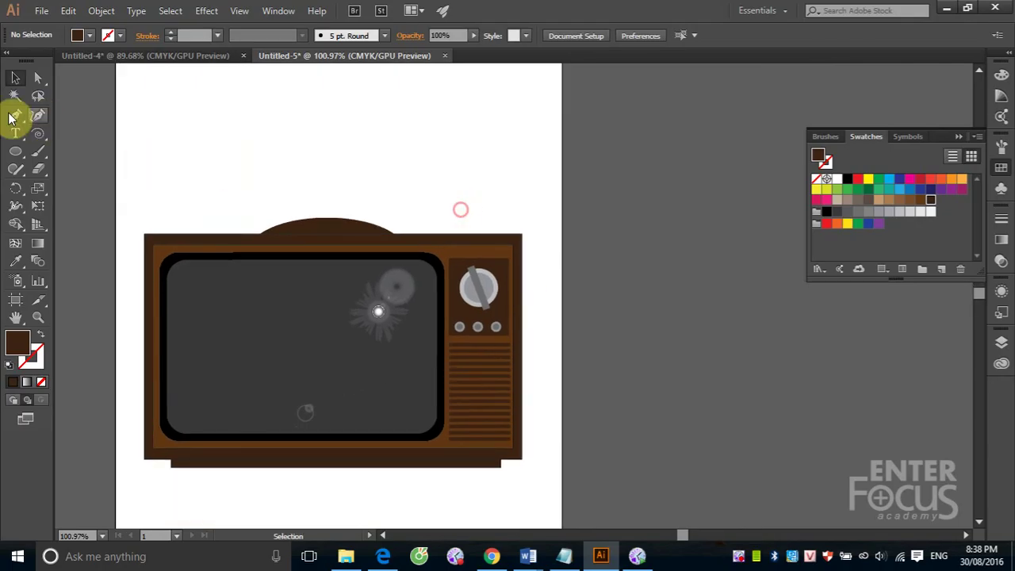
pyautogui.click(19, 153)
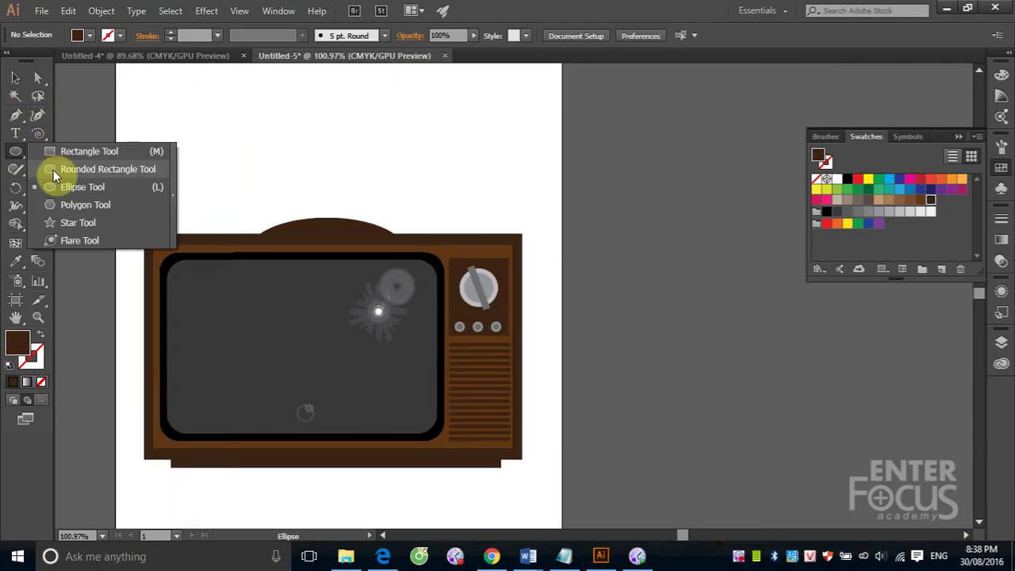
pyautogui.click(50, 150)
pyautogui.hotkey('ctrl', '-')
pyautogui.hotkey('ctrl', '-')
pyautogui.hotkey('ctrl', '-')
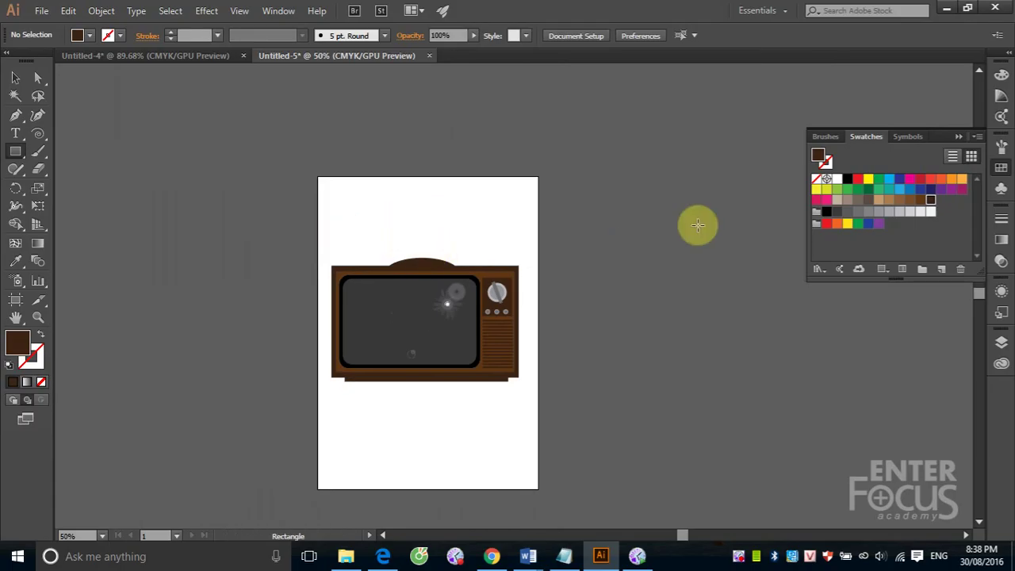
pyautogui.click(899, 213)
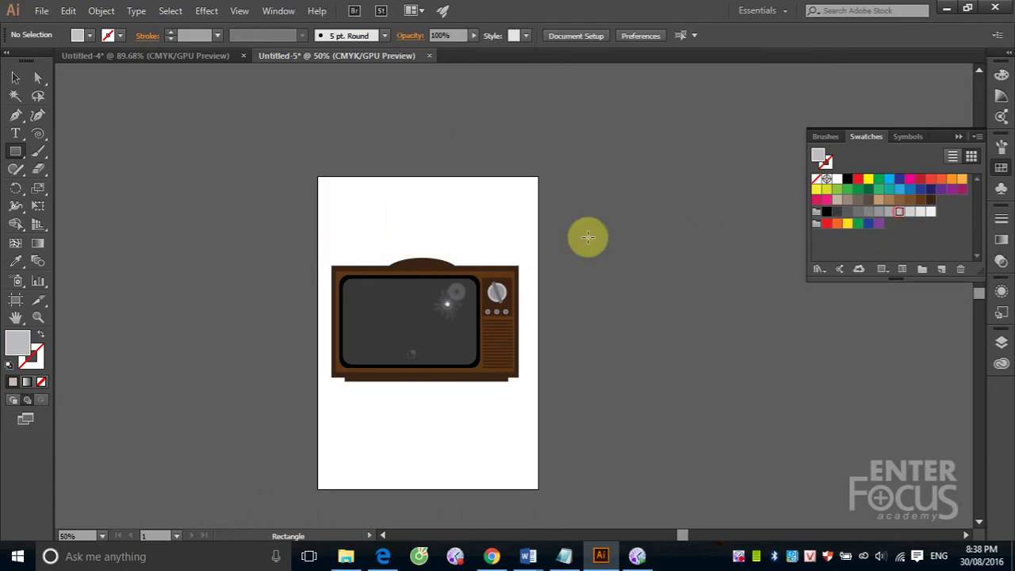
pyautogui.click(41, 353)
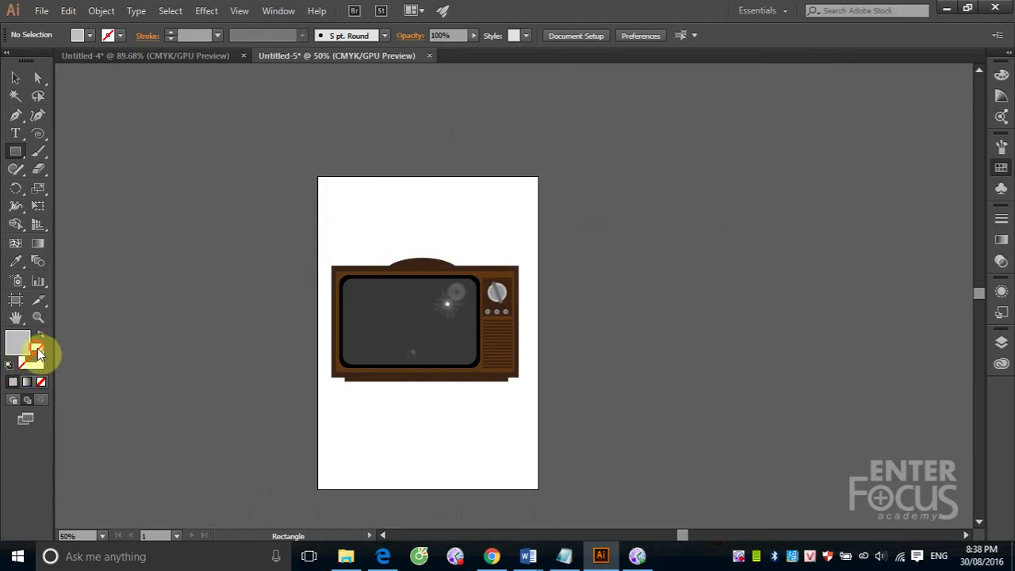
pyautogui.click(1002, 168)
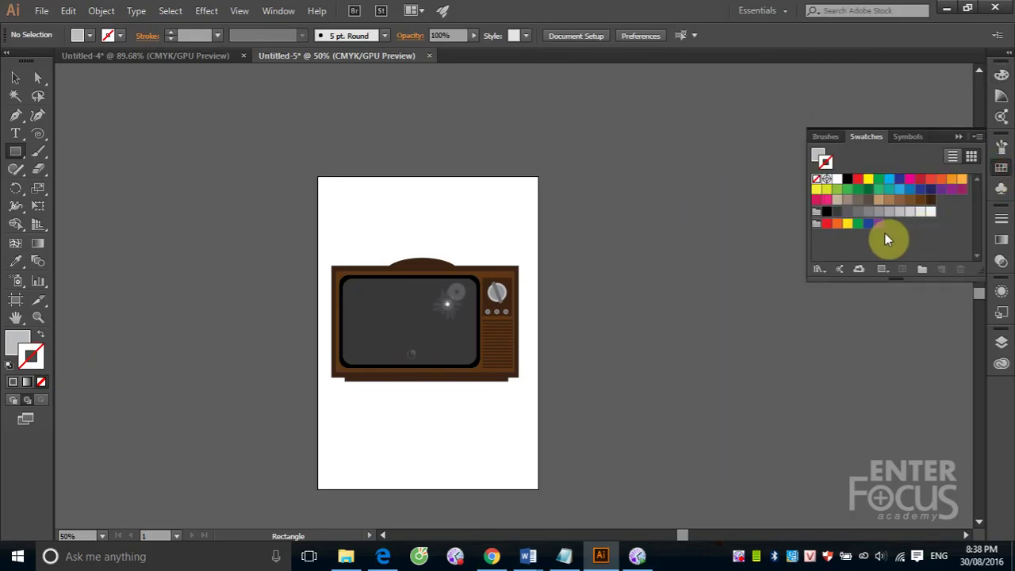
pyautogui.click(869, 212)
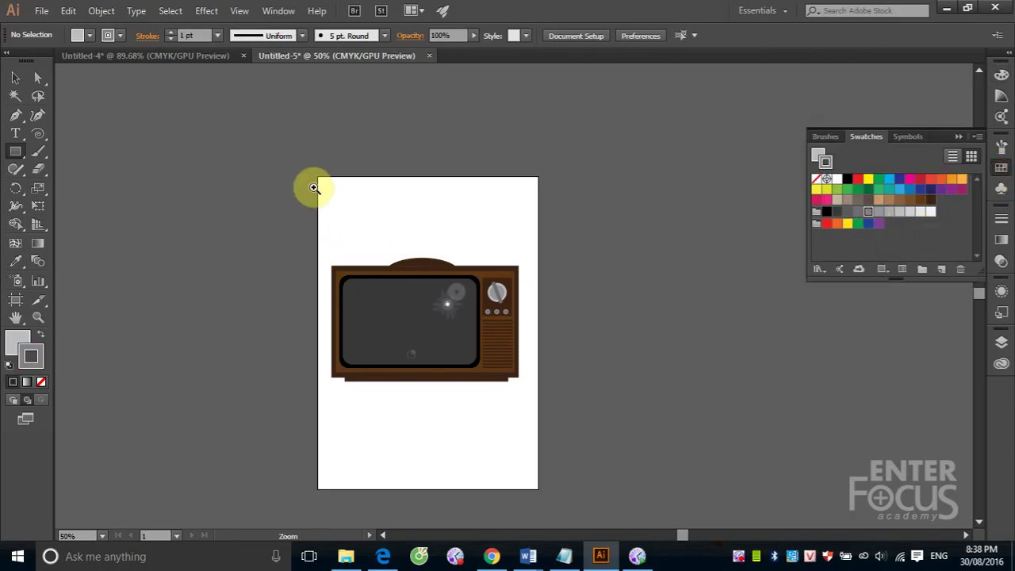
pyautogui.scroll(5, 396, 238)
pyautogui.moveTo(474, 134); pyautogui.dragTo(478, 339)
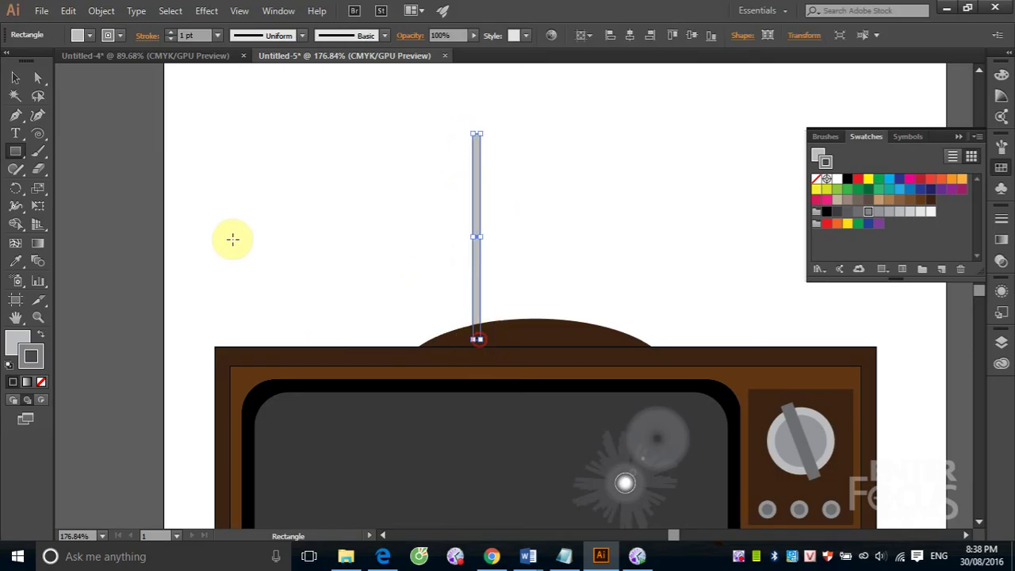
pyautogui.click(16, 76)
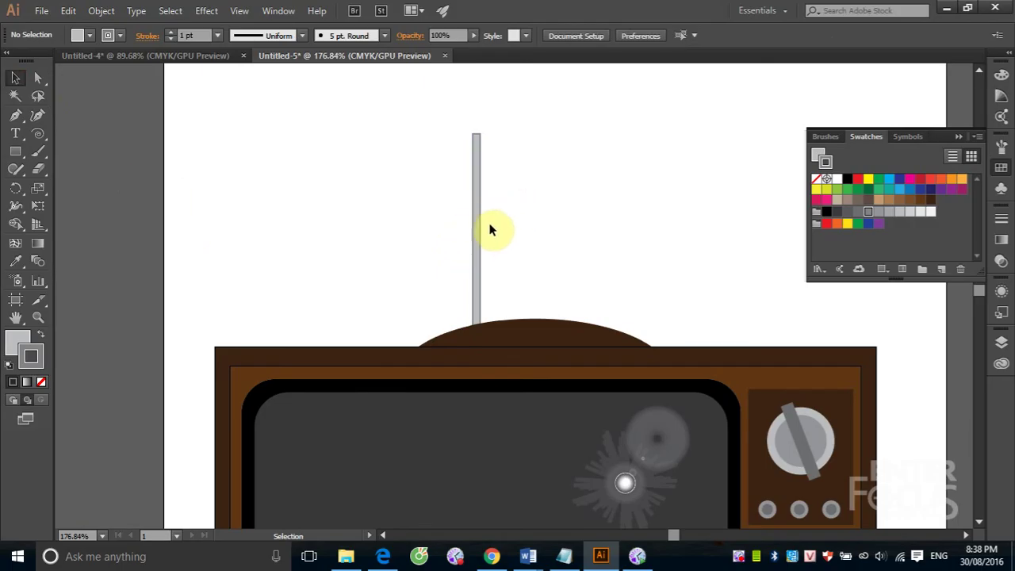
# Step: Duplicate the antenna rod straight up, overlapping the original's upper end, and narrow the copy symmetrically
pyautogui.moveTo(555, 188); pyautogui.dragTo(560, 265)
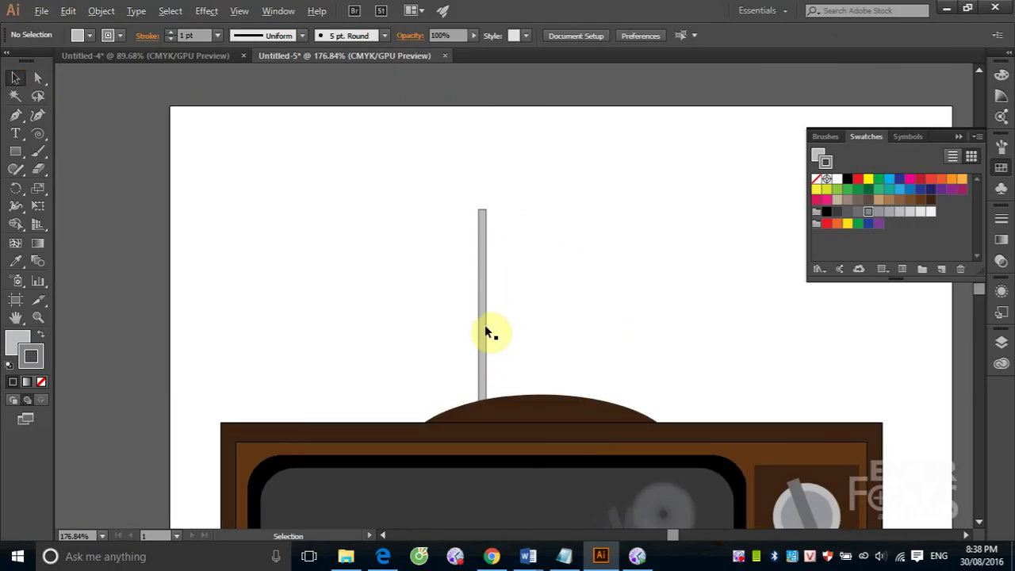
pyautogui.moveTo(482, 329); pyautogui.dragTo(487, 145)
pyautogui.moveTo(528, 172); pyautogui.dragTo(532, 328)
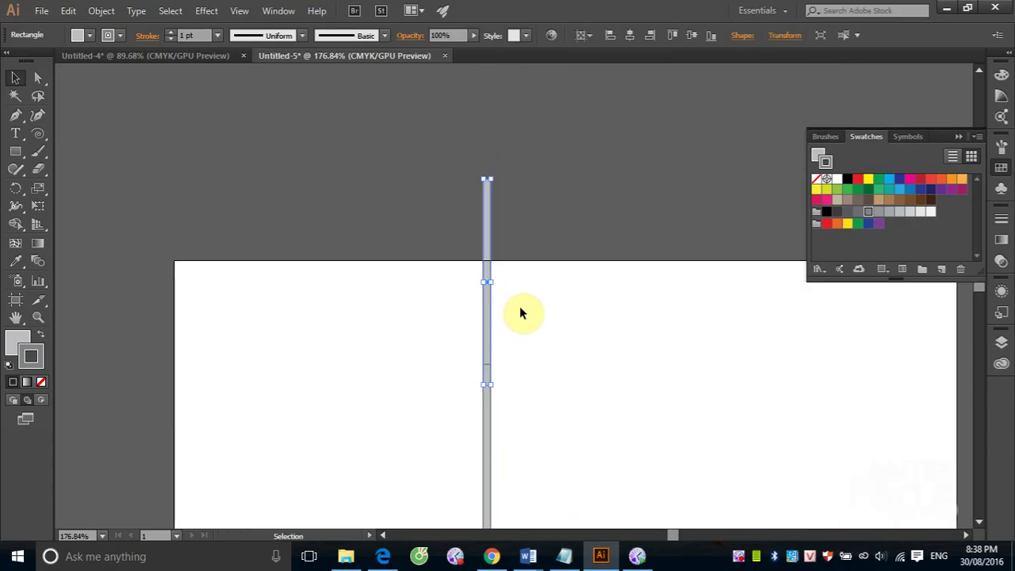
pyautogui.moveTo(447, 165); pyautogui.dragTo(562, 411)
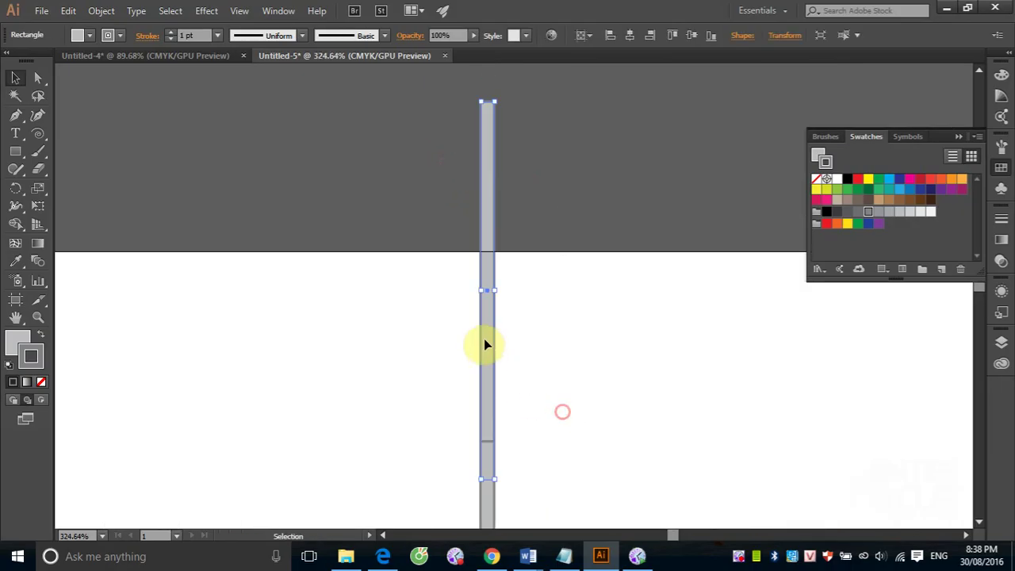
pyautogui.click(482, 290)
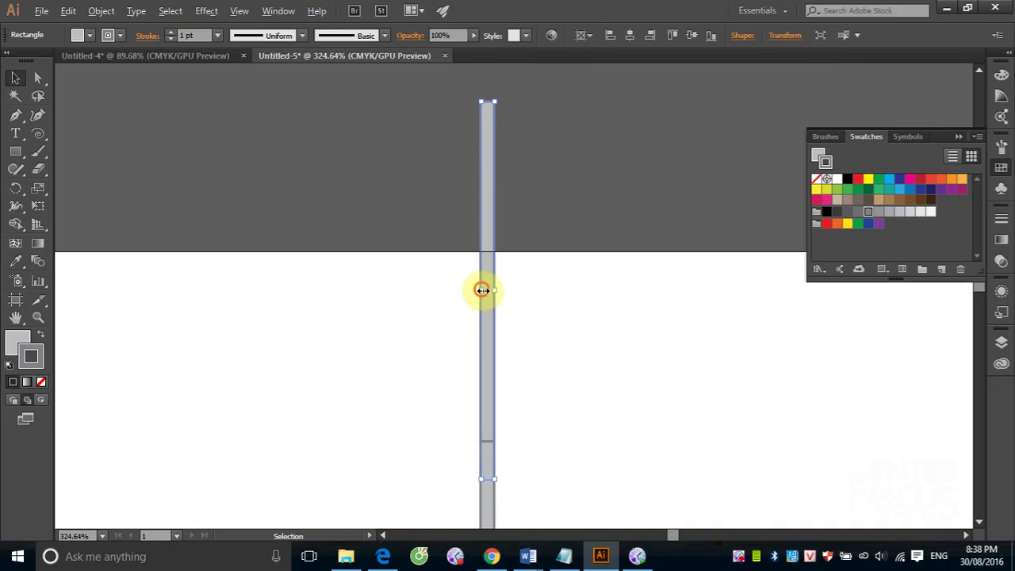
pyautogui.moveTo(482, 291); pyautogui.dragTo(483, 291)
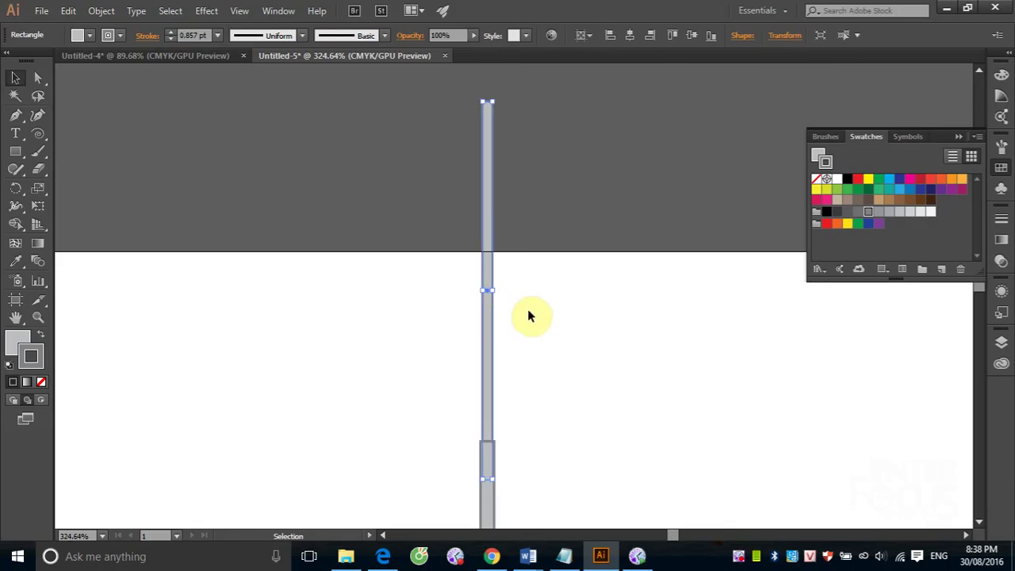
# Step: Duplicate the narrower antenna segment straight up with a slight overlap and make this third segment slightly thinner
pyautogui.moveTo(561, 208)
pyautogui.mouseDown()
pyautogui.moveTo(552, 369)
pyautogui.moveTo(548, 324)
pyautogui.mouseUp()
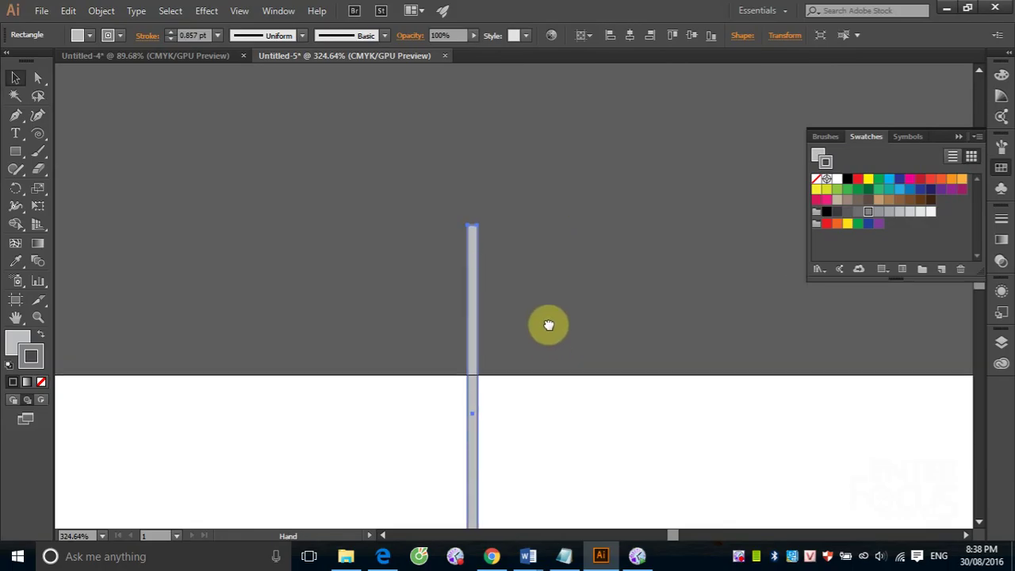
pyautogui.hotkey('ctrl', '-')
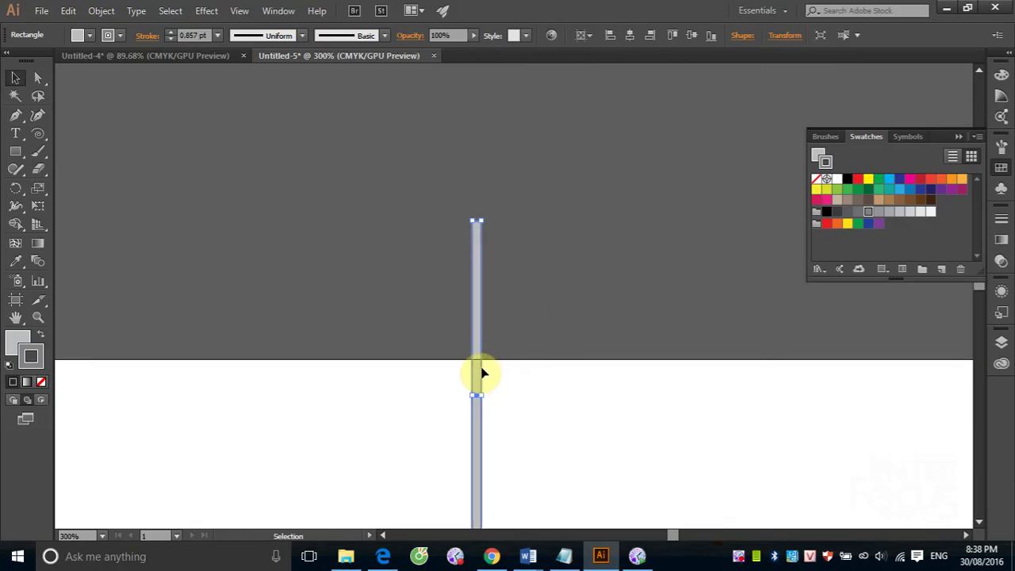
pyautogui.moveTo(475, 333); pyautogui.dragTo(523, 273)
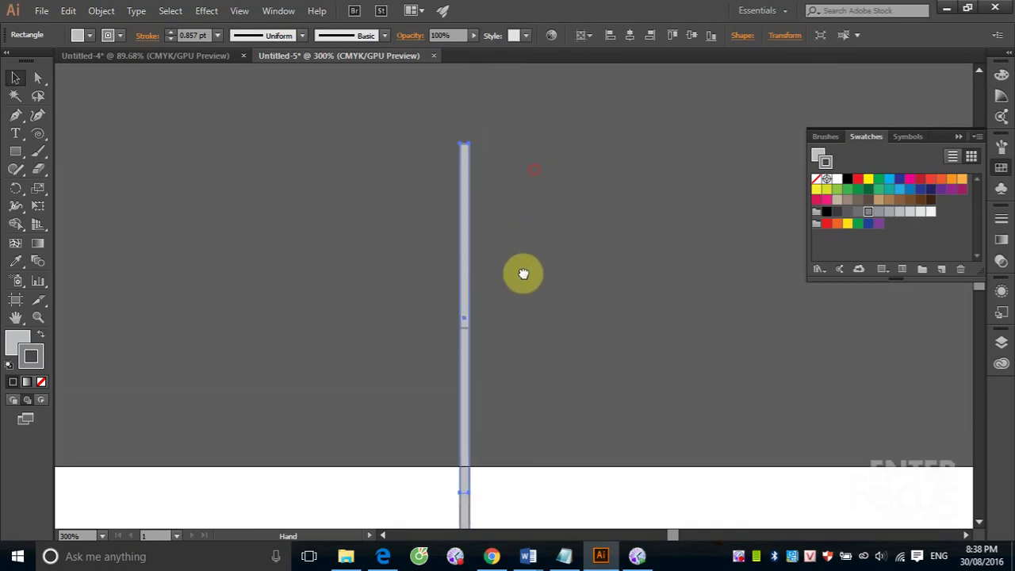
pyautogui.click(531, 247)
pyautogui.click(466, 284)
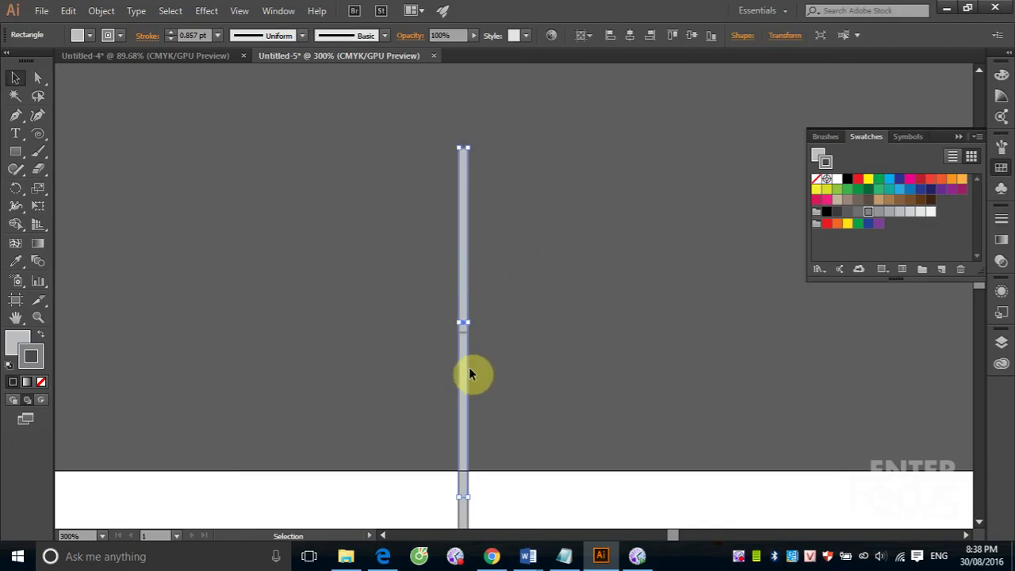
pyautogui.moveTo(459, 323); pyautogui.dragTo(460, 324)
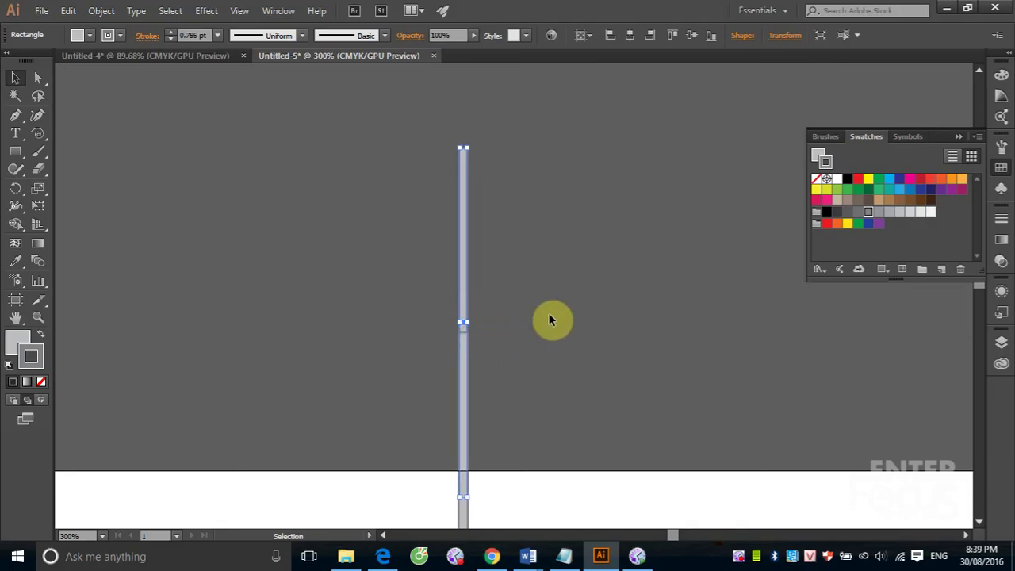
# Step: Draw a small light grey rectangle with a mid-grey outline across the antenna's upper end as a cap slightly wider than the rod
pyautogui.click(533, 299)
pyautogui.click(26, 156)
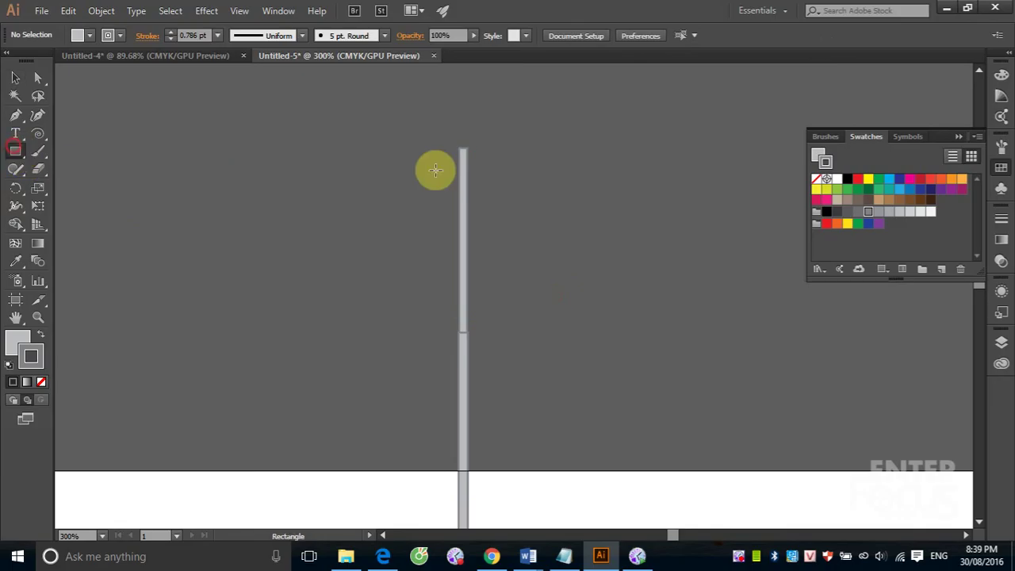
pyautogui.scroll(5, 452, 131)
pyautogui.moveTo(361, 226)
pyautogui.mouseDown()
pyautogui.moveTo(536, 301)
pyautogui.moveTo(562, 324)
pyautogui.moveTo(536, 326)
pyautogui.moveTo(558, 330)
pyautogui.moveTo(549, 330)
pyautogui.mouseUp()
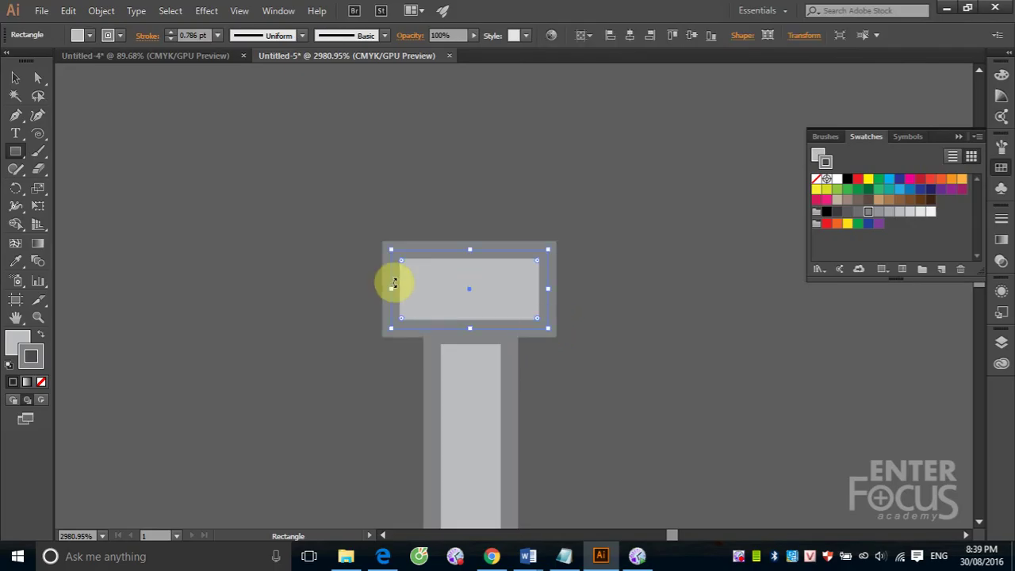
pyautogui.click(15, 77)
pyautogui.click(348, 172)
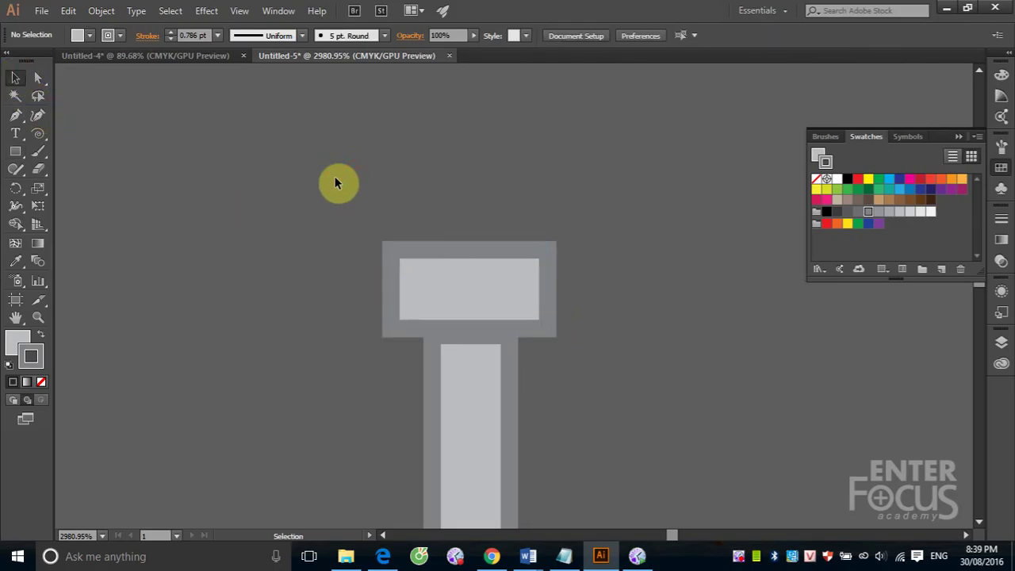
# Step: Select all the antenna segments together with the cap and group them
pyautogui.hotkey('ctrl', '-')
pyautogui.hotkey('ctrl', '-')
pyautogui.hotkey('ctrl', '-')
pyautogui.hotkey('ctrl', '-')
pyautogui.hotkey('ctrl', '-')
pyautogui.hotkey('ctrl', '-')
pyautogui.hotkey('ctrl', '-')
pyautogui.hotkey('ctrl', '-')
pyautogui.hotkey('ctrl', '-')
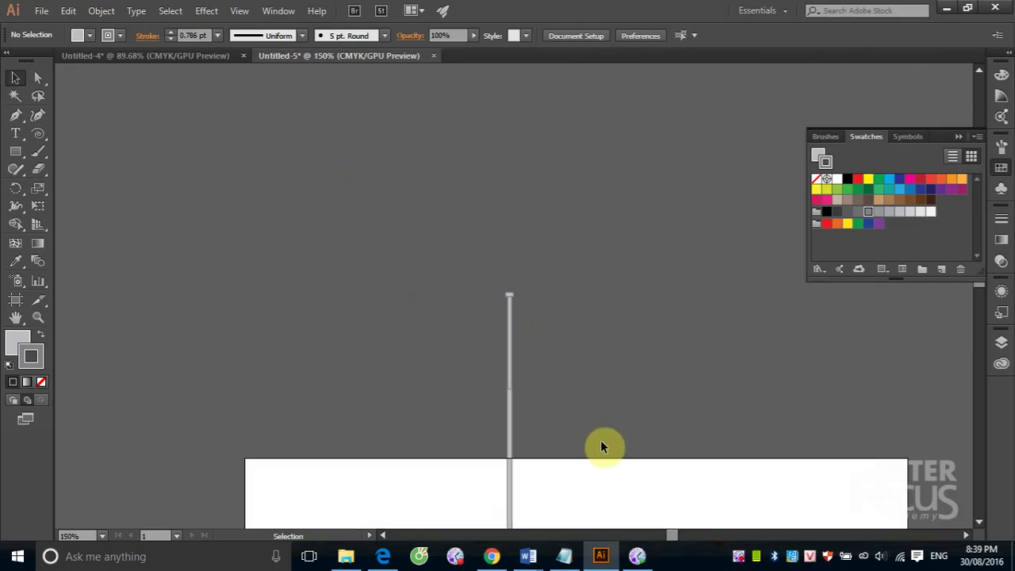
pyautogui.moveTo(594, 448); pyautogui.dragTo(561, 246)
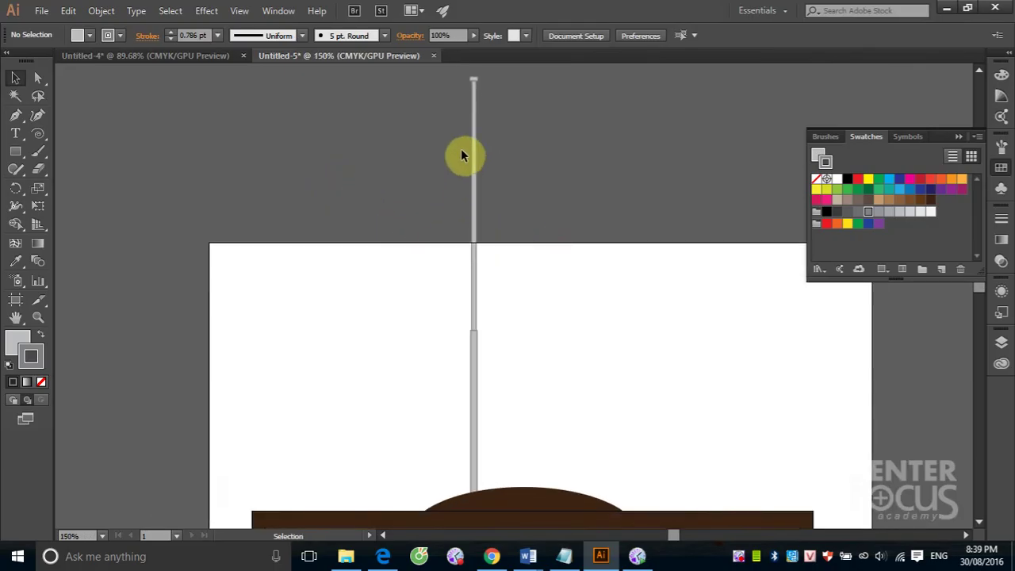
pyautogui.moveTo(438, 73); pyautogui.dragTo(521, 435)
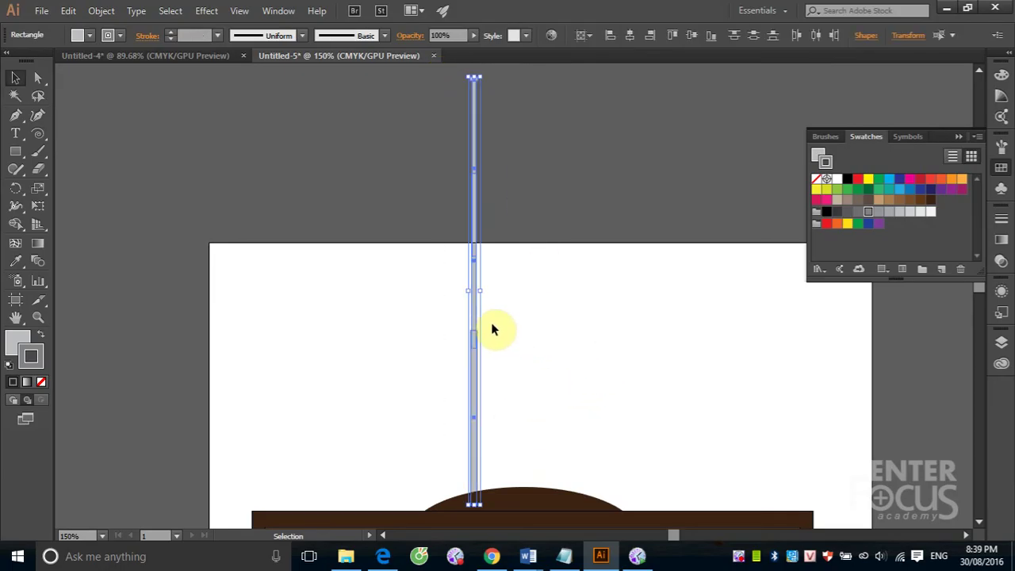
pyautogui.hotkey('ctrl', 'shift', 'b')
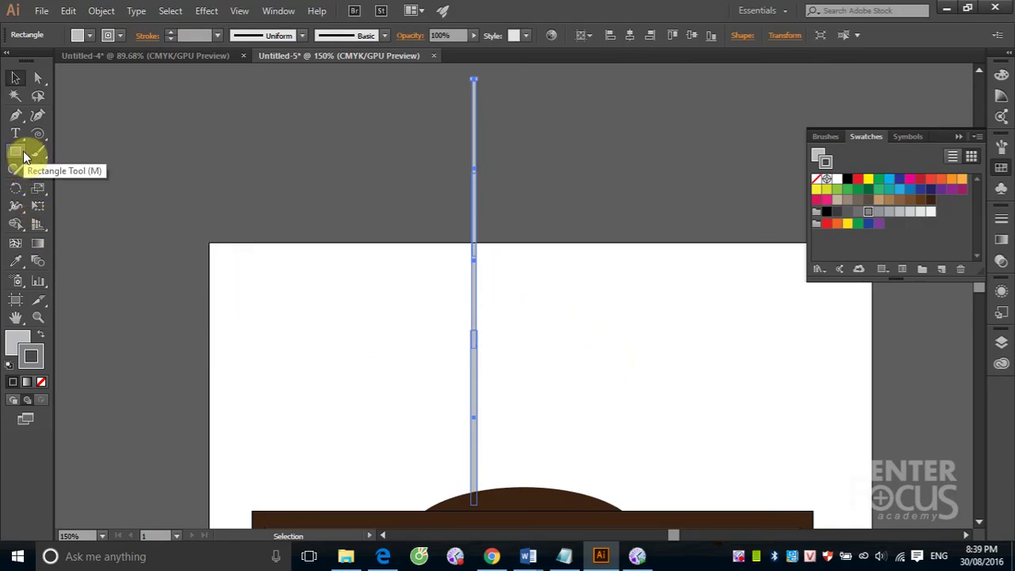
# Step: Make a copy of the antenna rotated 45° about its bottom end with the Rotate tool
pyautogui.click(16, 190)
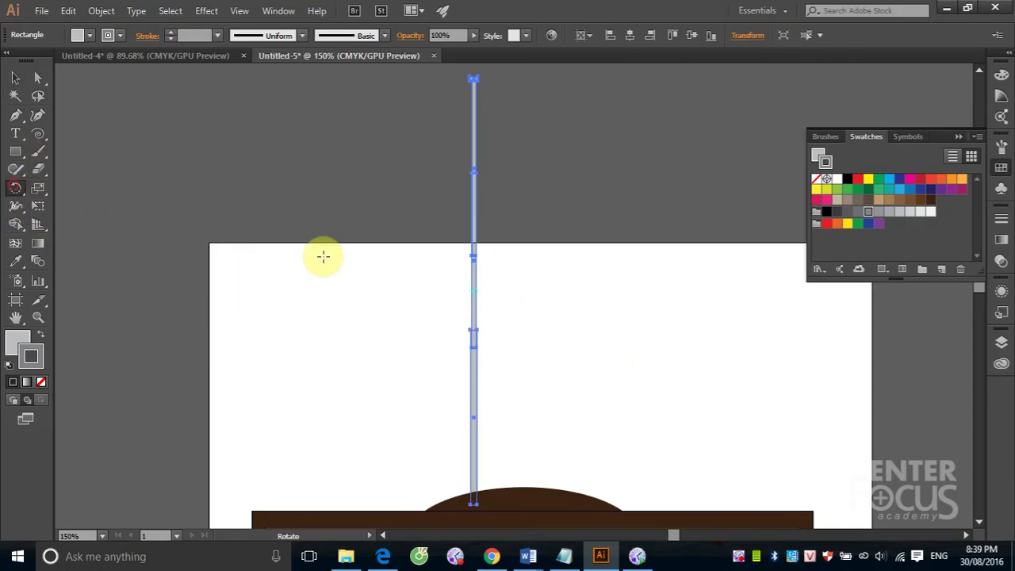
pyautogui.keyDown('alt'); pyautogui.click(475, 505); pyautogui.keyUp('alt')
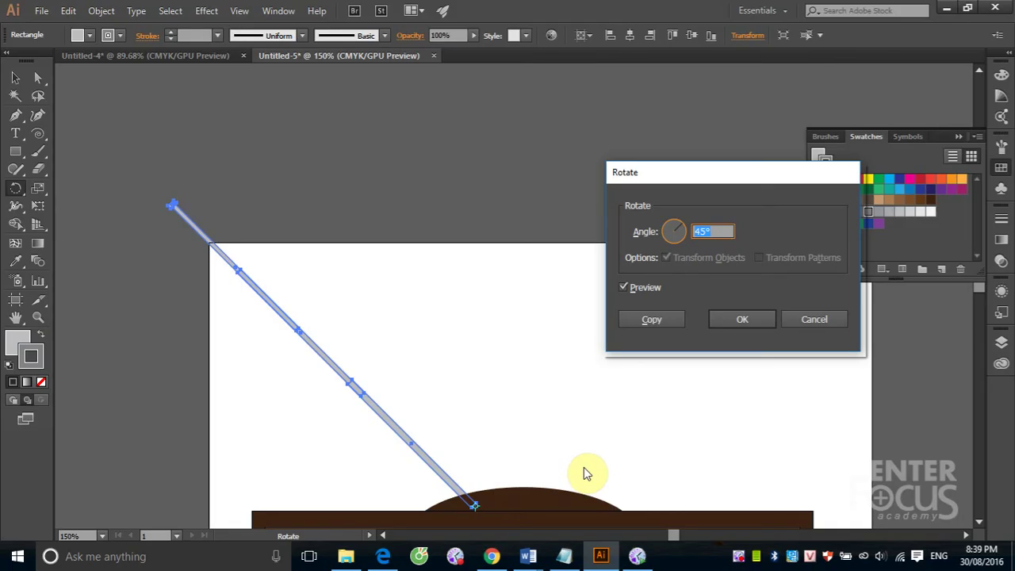
pyautogui.click(652, 320)
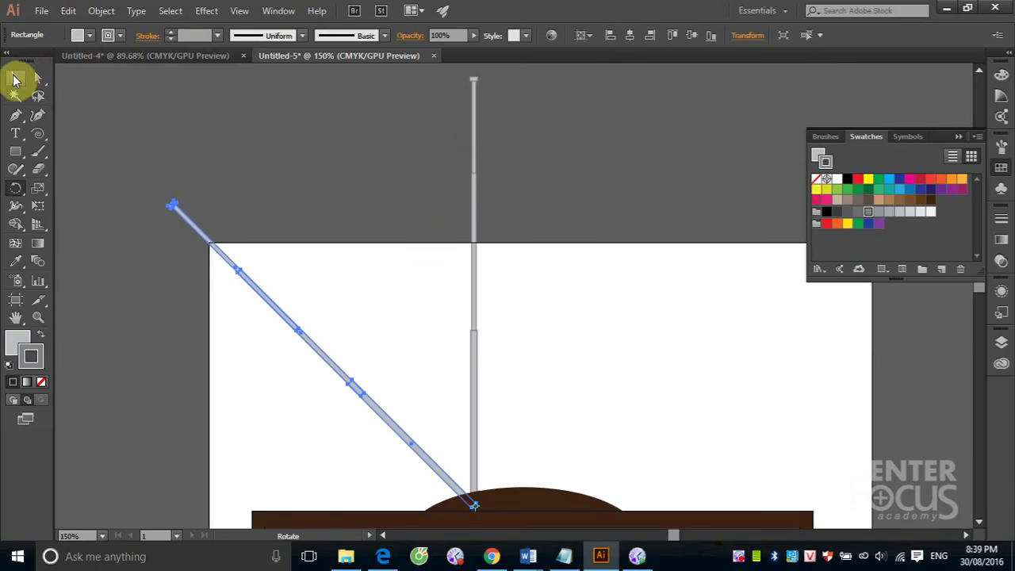
pyautogui.click(15, 78)
pyautogui.click(238, 129)
# Step: Rotate the remaining upright antenna by -45° about its bottom end without copying it, so both rods form a V
pyautogui.click(475, 203)
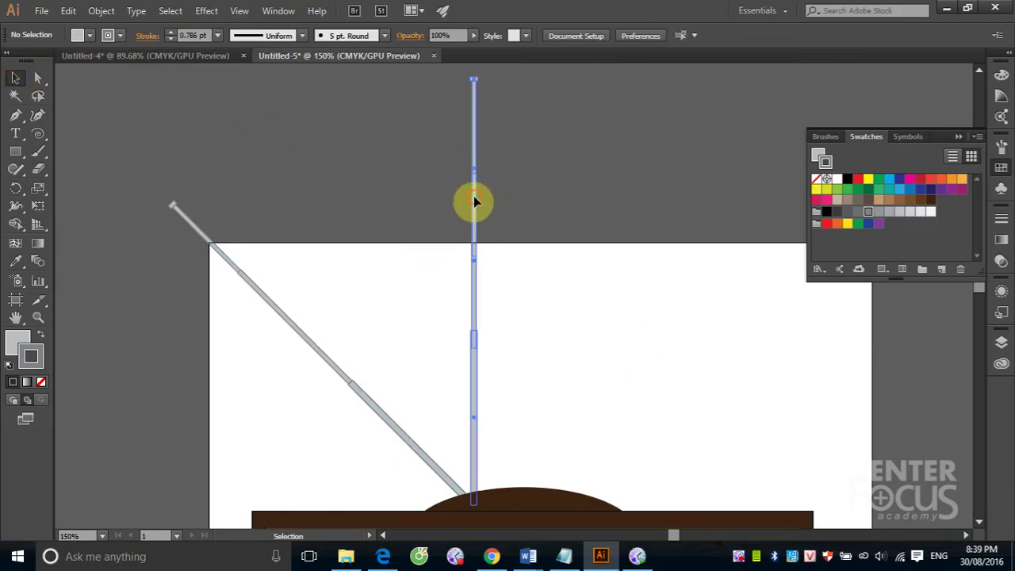
pyautogui.click(15, 189)
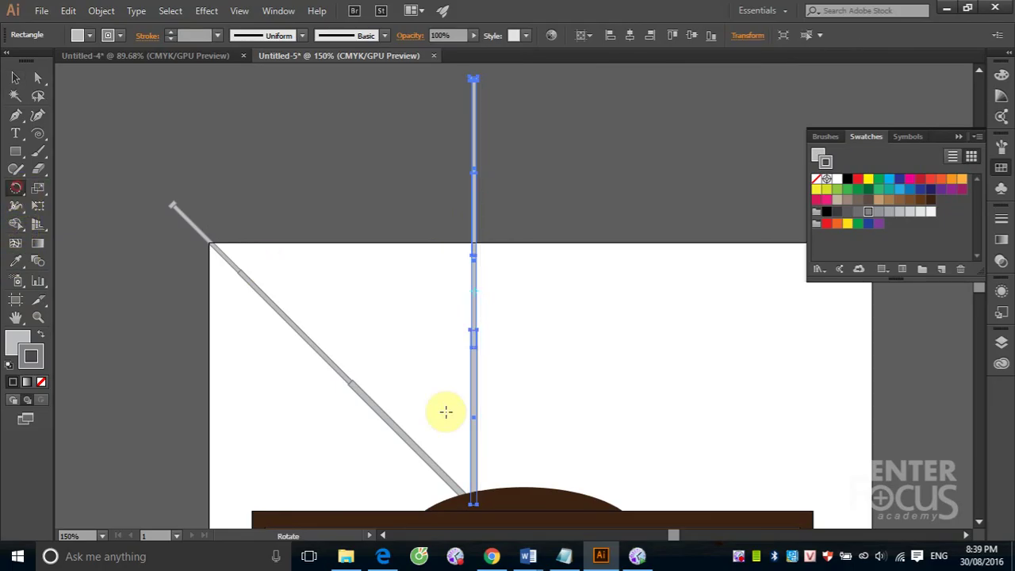
pyautogui.keyDown('alt'); pyautogui.click(474, 504); pyautogui.keyUp('alt')
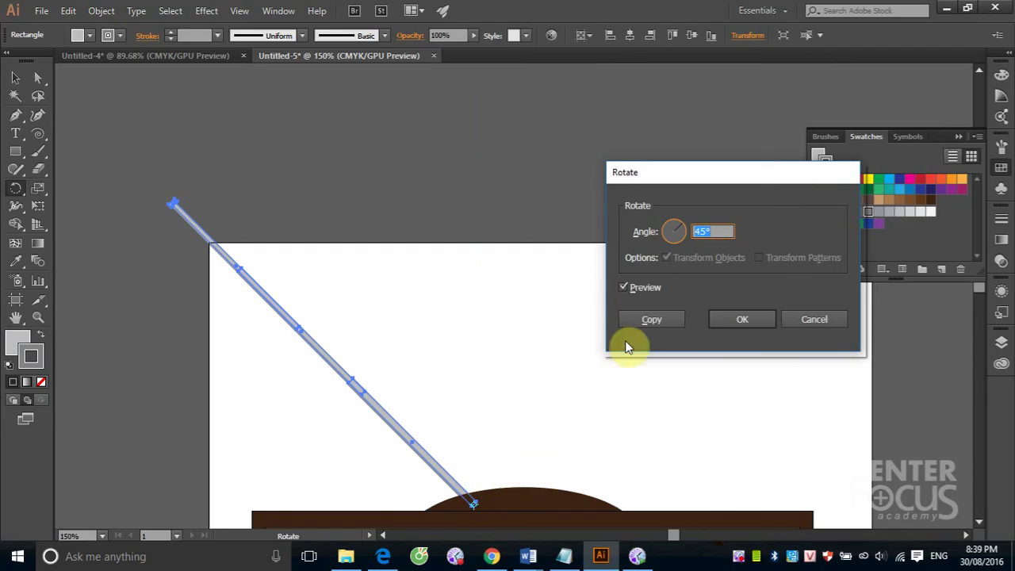
pyautogui.click(698, 231)
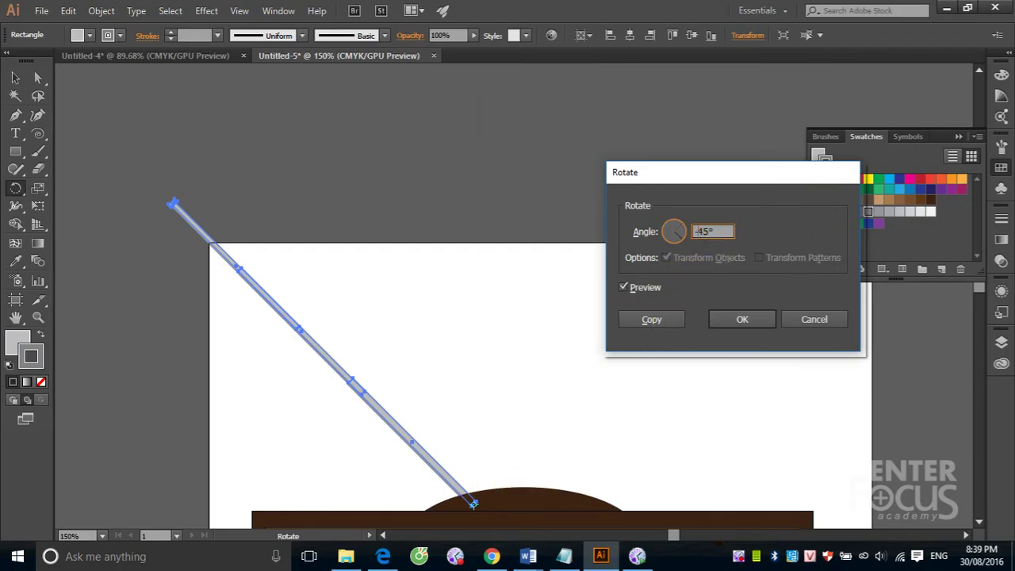
pyautogui.write('-')
pyautogui.click(760, 324)
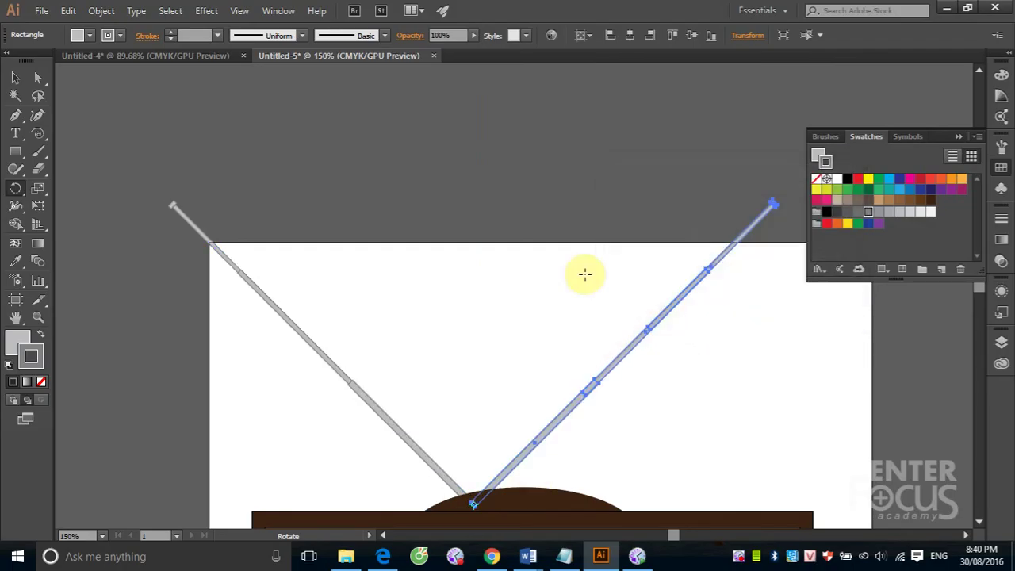
pyautogui.click(15, 77)
pyautogui.click(335, 124)
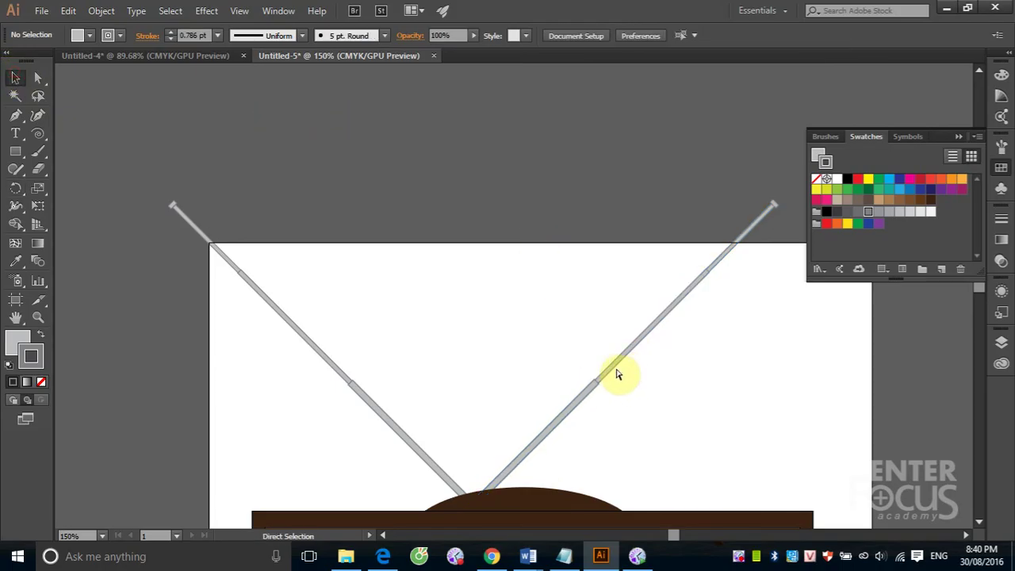
# Step: Move the right-leaning antenna to the right so its base sits behind the dome's right half, mirroring the left one
pyautogui.hotkey('ctrl', '-')
pyautogui.hotkey('ctrl', '-')
pyautogui.moveTo(524, 364); pyautogui.dragTo(567, 374)
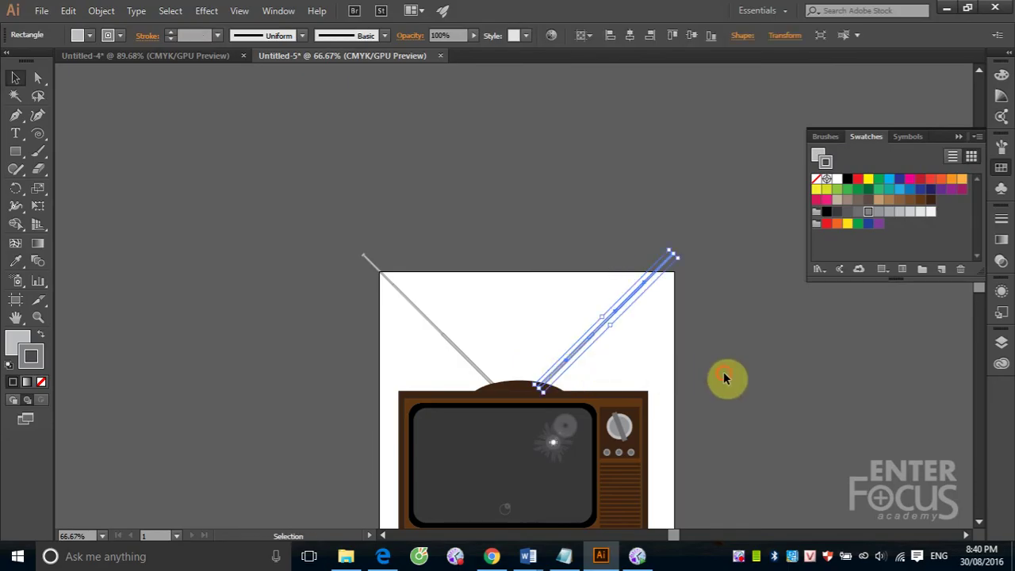
pyautogui.click(724, 373)
pyautogui.moveTo(645, 448); pyautogui.dragTo(614, 344)
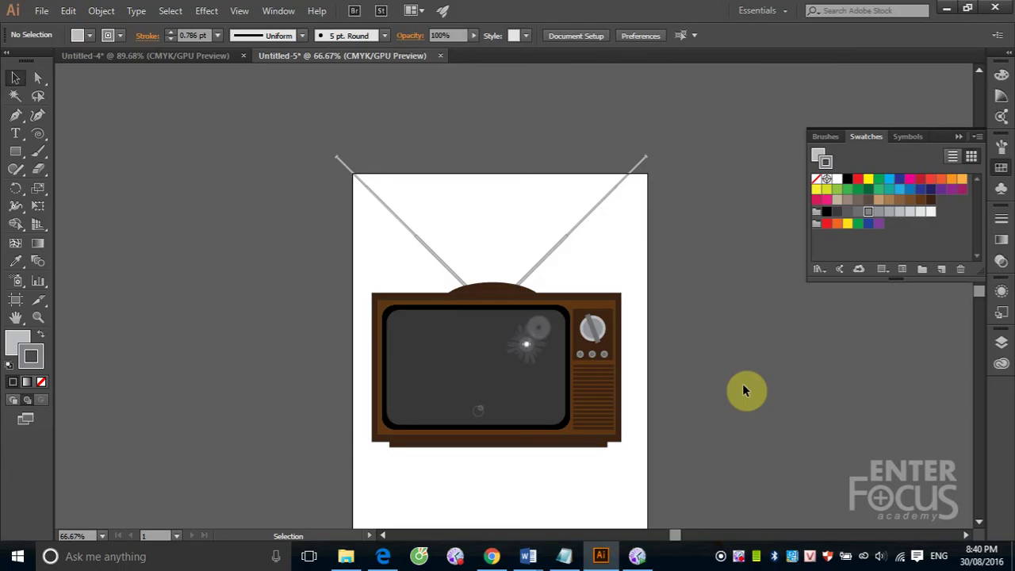
pyautogui.rightClick(732, 552)
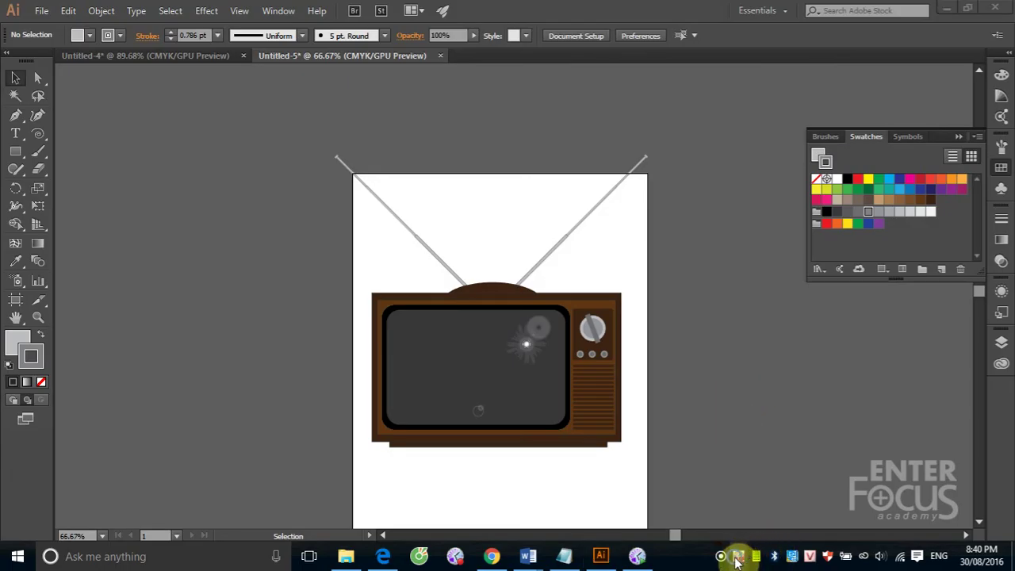